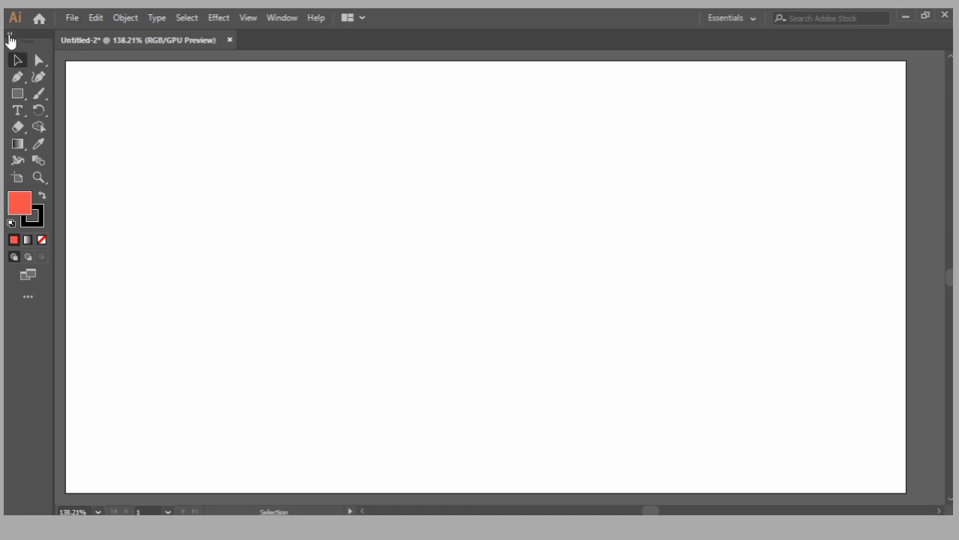
Collapse the toolbar to a single column and restore its two-column layout
click(10, 36)
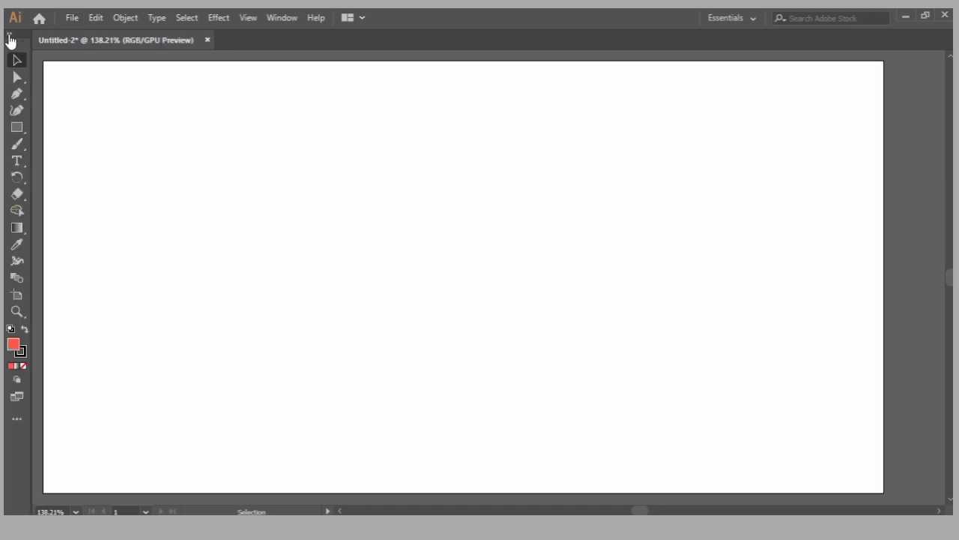
click(10, 36)
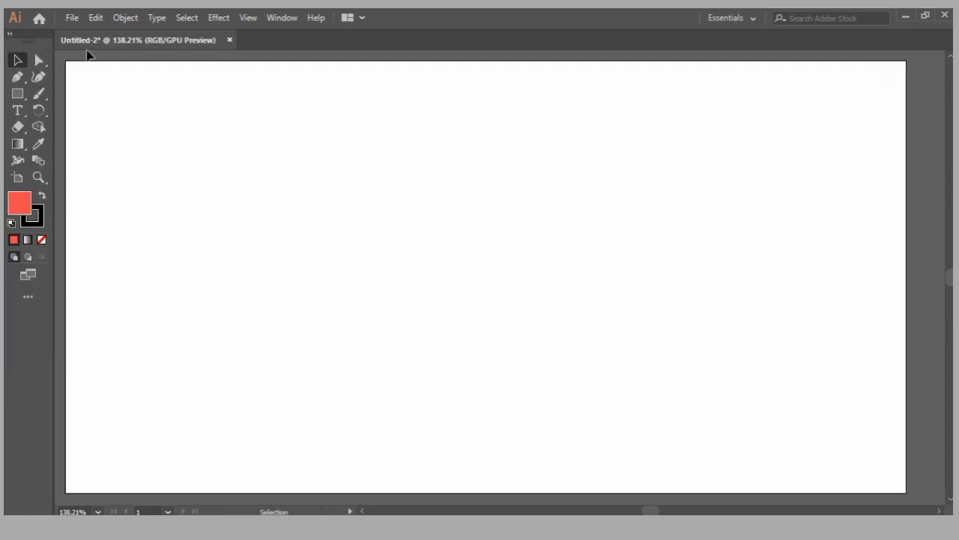
mouse_move(10, 43)
mouse_down()
mouse_move(235, 96)
mouse_move(164, 75)
mouse_move(4, 58)
mouse_up()
click(17, 95)
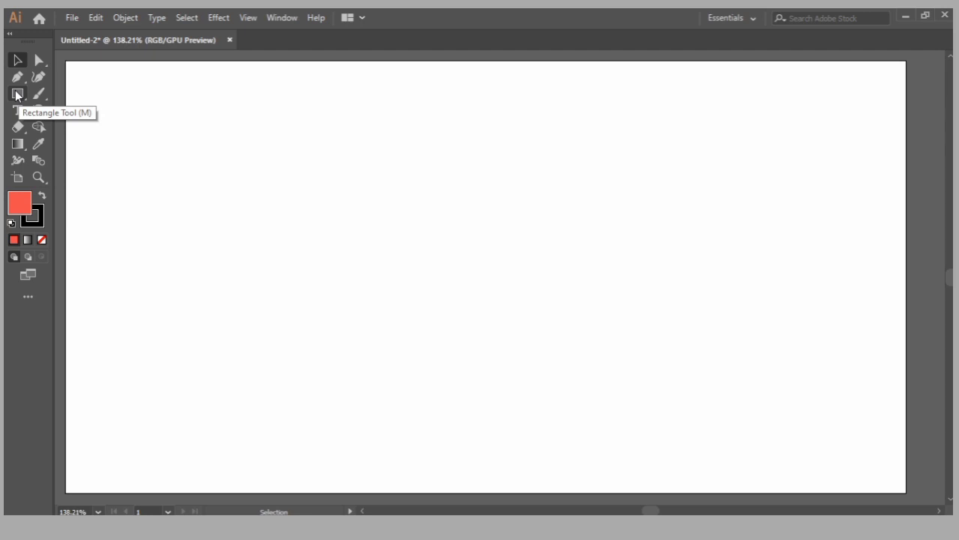
click(16, 61)
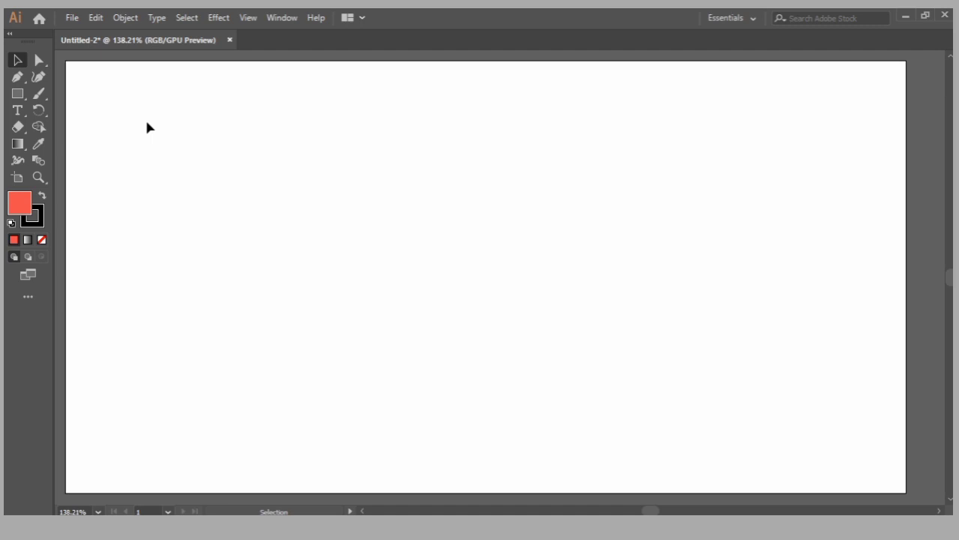
Draw a red rectangle with a black outline in the artboard's upper-left area and move it slightly up and left
click(18, 93)
drag(158, 134, 292, 249)
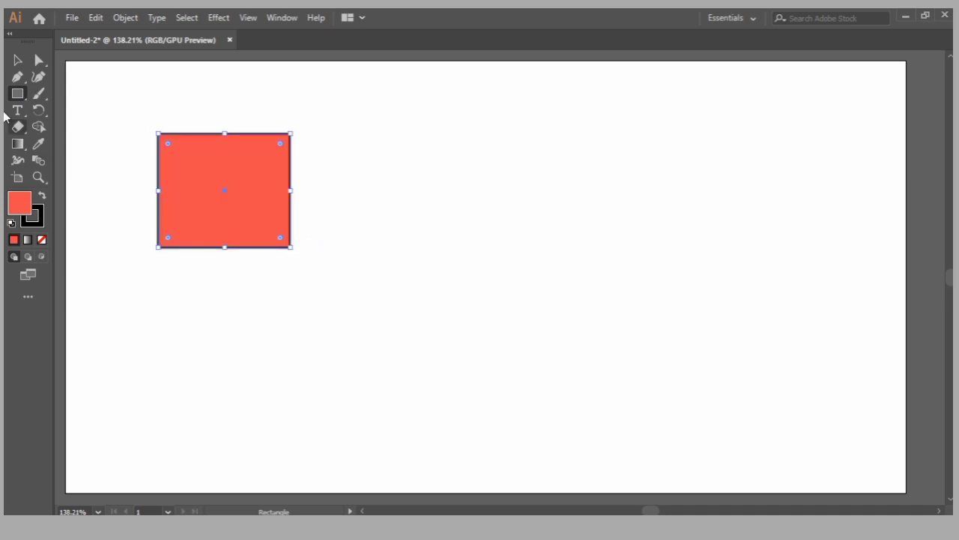
click(19, 60)
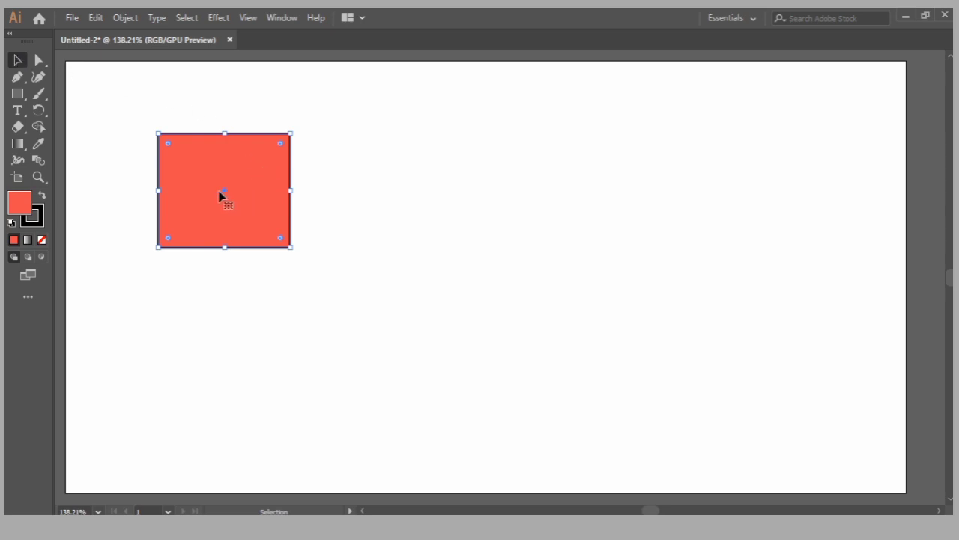
mouse_move(224, 195)
mouse_down()
mouse_move(290, 198)
mouse_move(217, 188)
mouse_move(214, 173)
mouse_move(214, 183)
mouse_up()
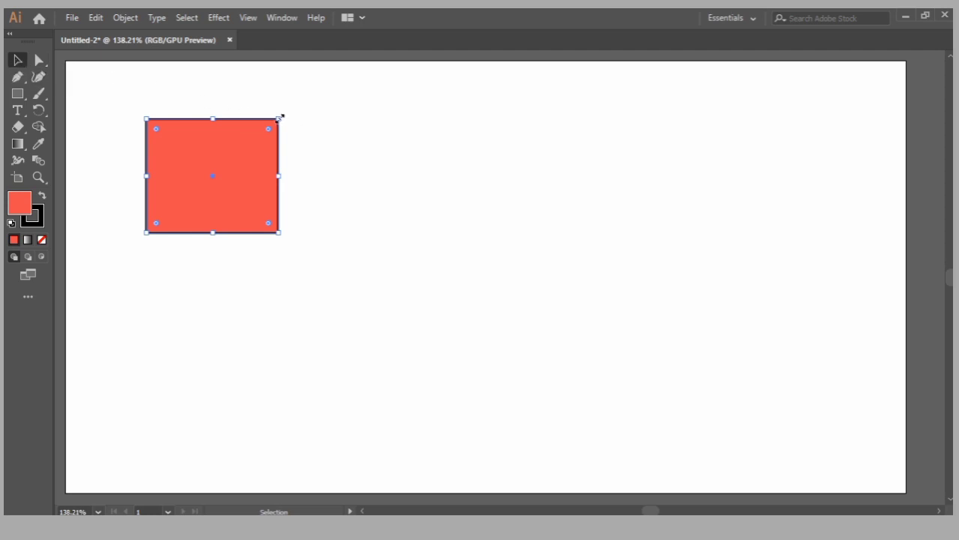
Try resizing the rectangle from its upper-right corner into a narrower, taller shape, and undo the resize
drag(279, 117, 229, 100)
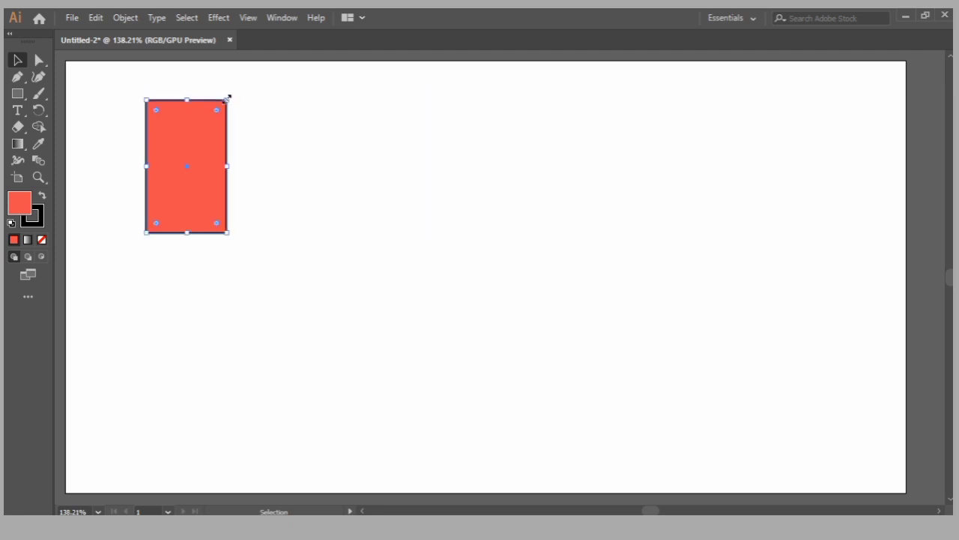
key(ctrl+z)
key(ctrl+z)
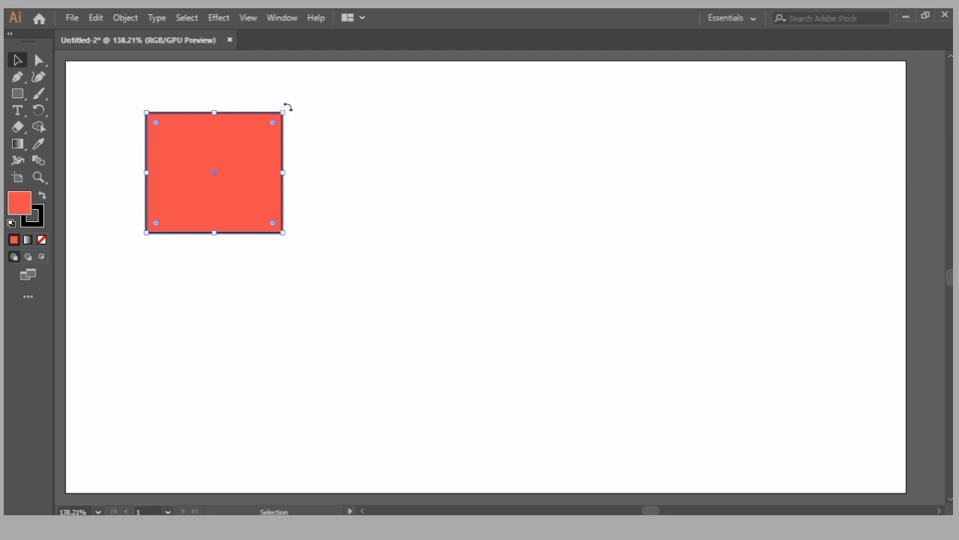
Rotate the rectangle counterclockwise about its center into a tilted, diamond-like orientation
drag(286, 107, 305, 203)
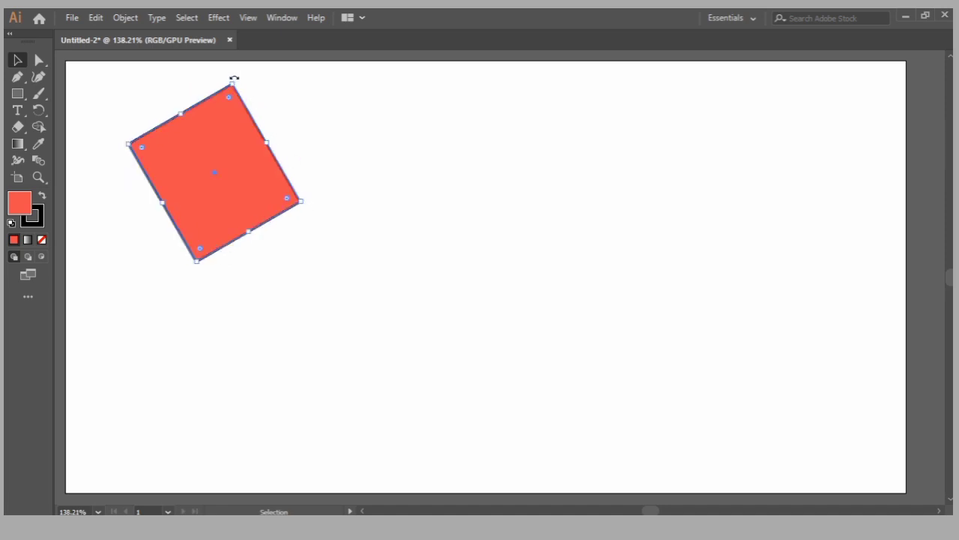
drag(253, 81, 218, 77)
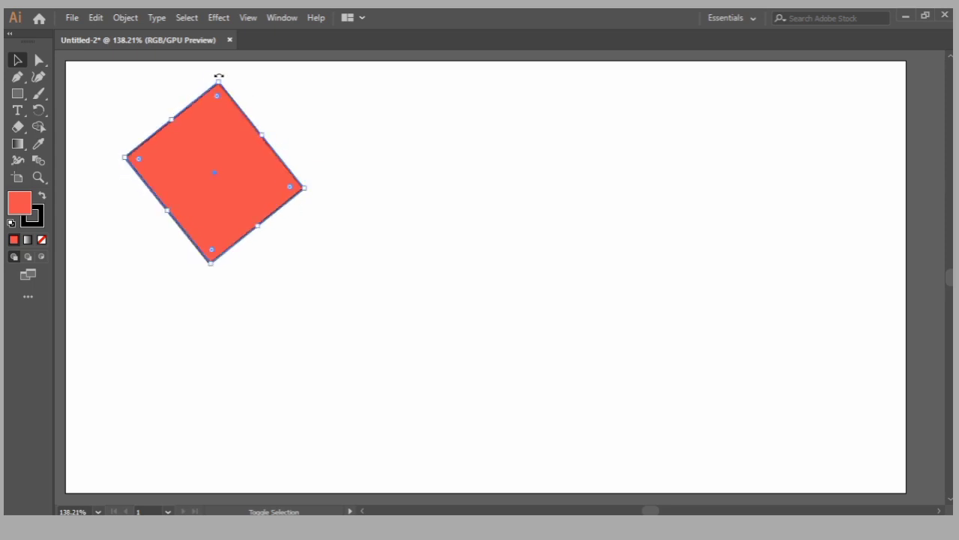
click(260, 92)
click(213, 109)
click(307, 100)
Select the tilted rectangle with a marquee, move it right toward the artboard's middle and partway back left, and deselect it
drag(91, 82, 336, 267)
drag(214, 173, 434, 215)
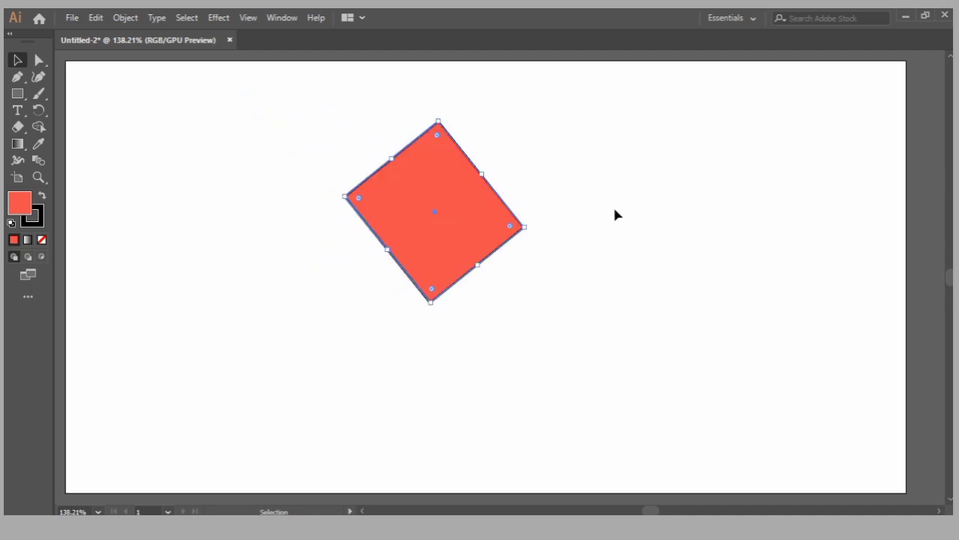
drag(435, 217, 323, 206)
click(443, 140)
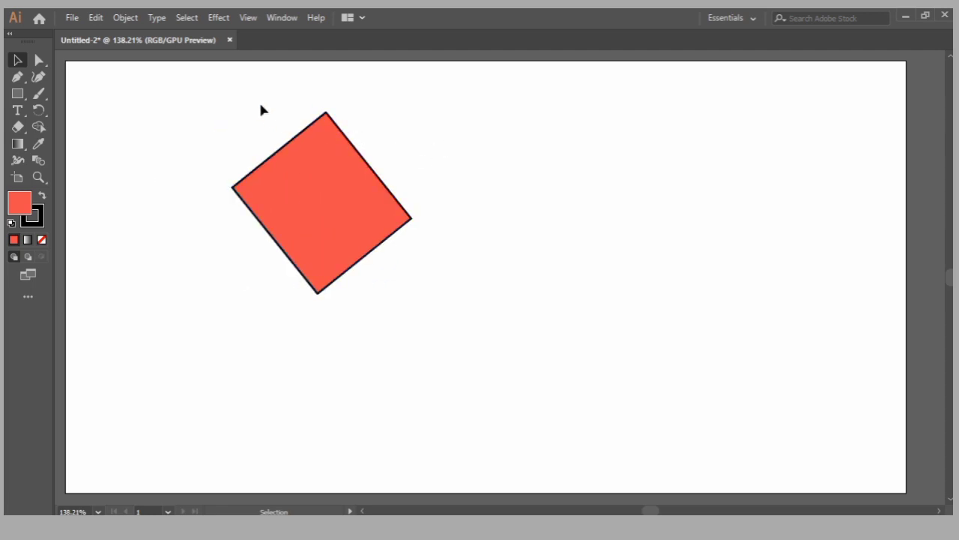
Reselect the tilted rectangle with a marquee, move it further left, and enlarge it slightly from its topmost corner
drag(260, 102, 508, 323)
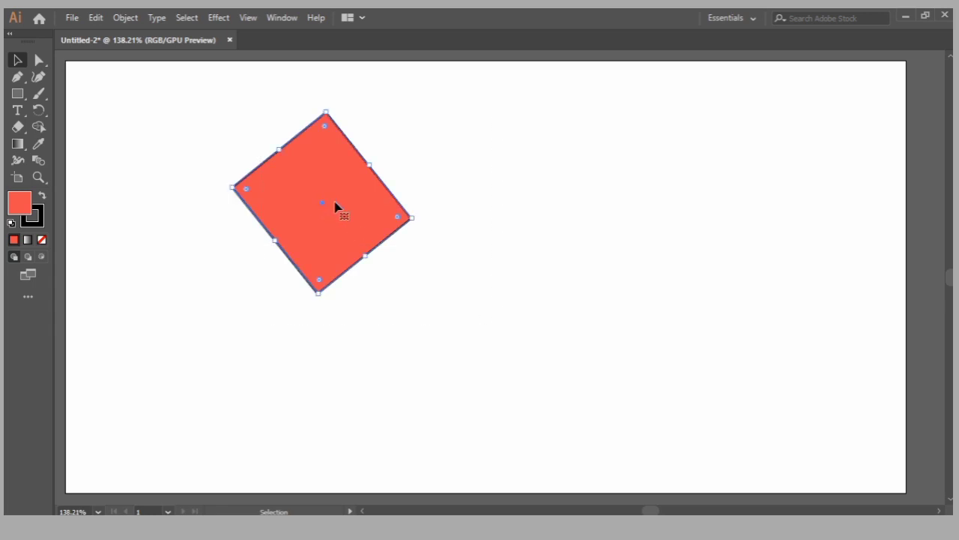
drag(336, 207, 250, 238)
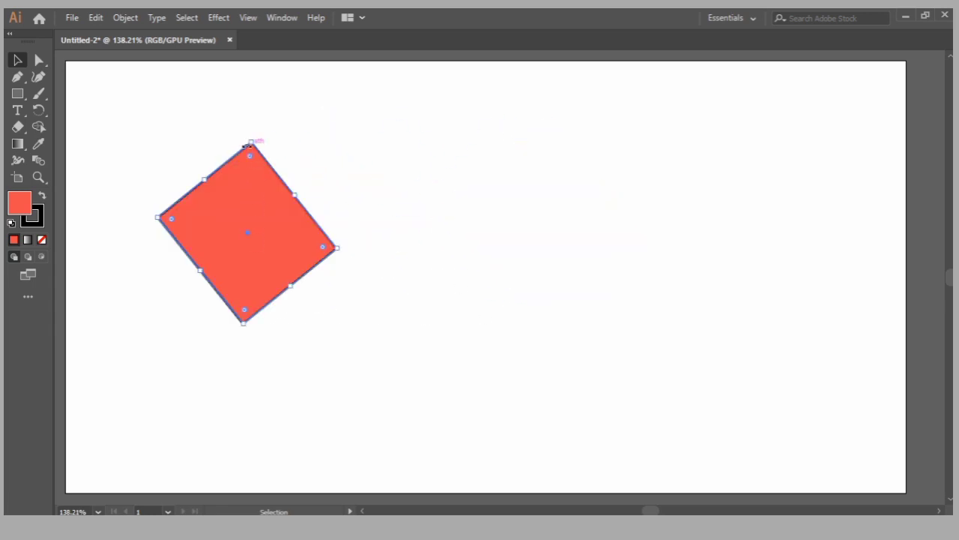
drag(253, 143, 243, 181)
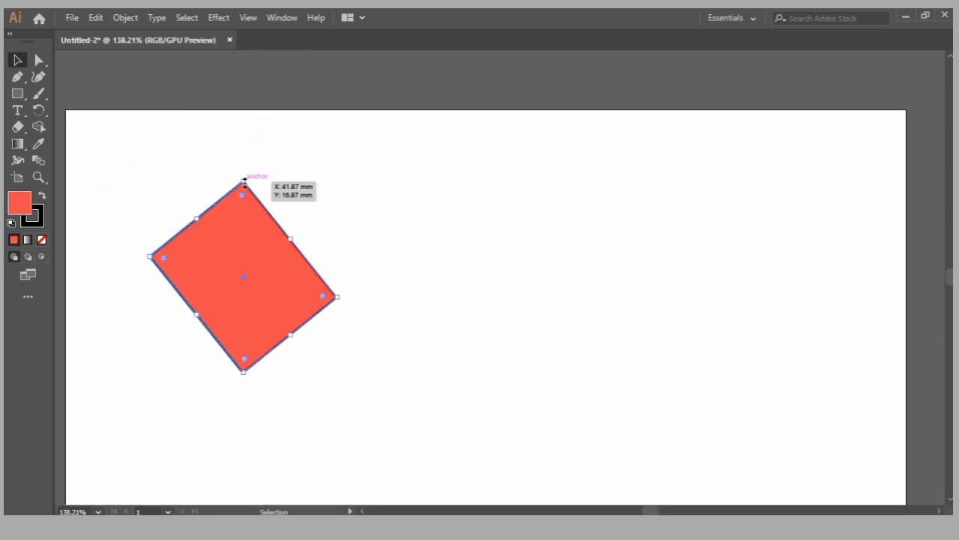
Rotate the tilted rectangle back upright and move it to the artboard's upper-left area, leaving it deselected
key(h)
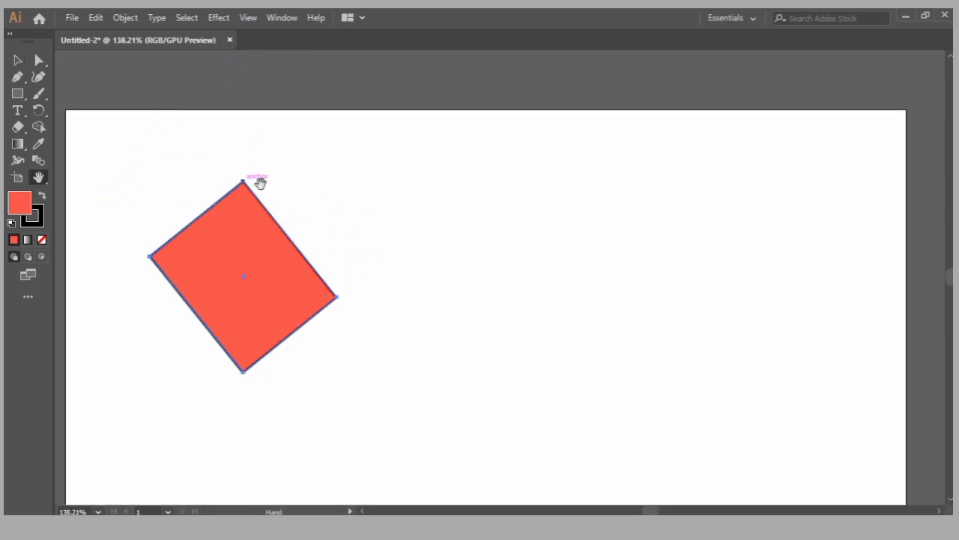
mouse_move(322, 174)
mouse_down()
mouse_move(315, 139)
mouse_move(304, 170)
mouse_up()
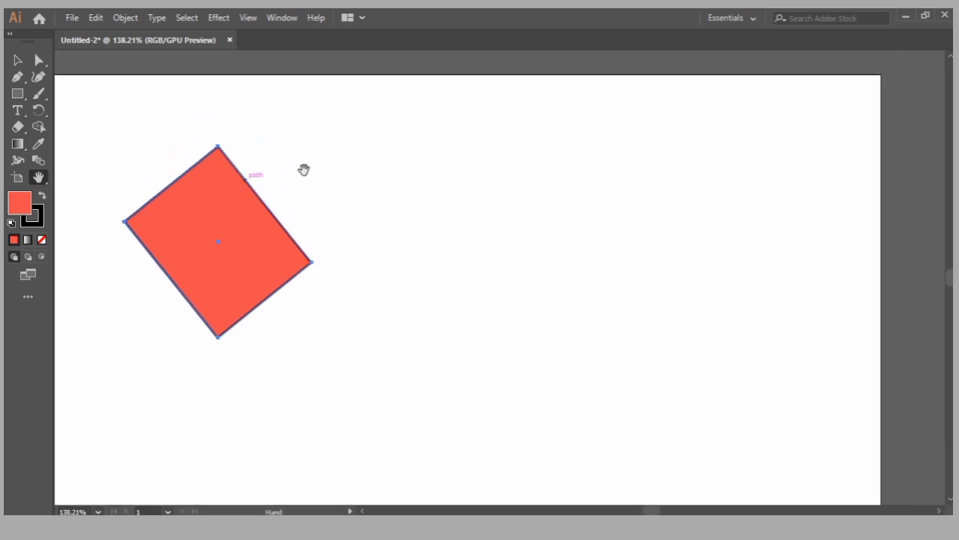
key(v)
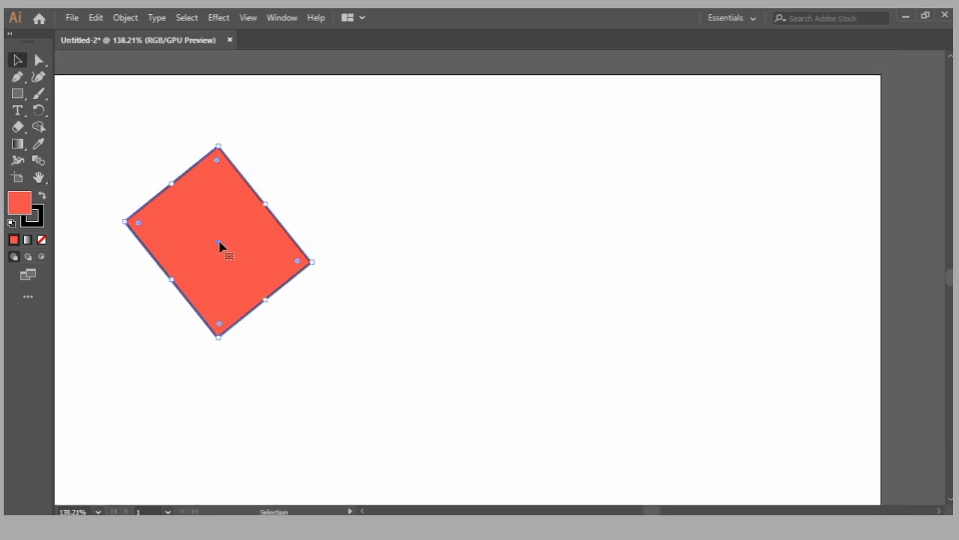
drag(218, 245, 251, 240)
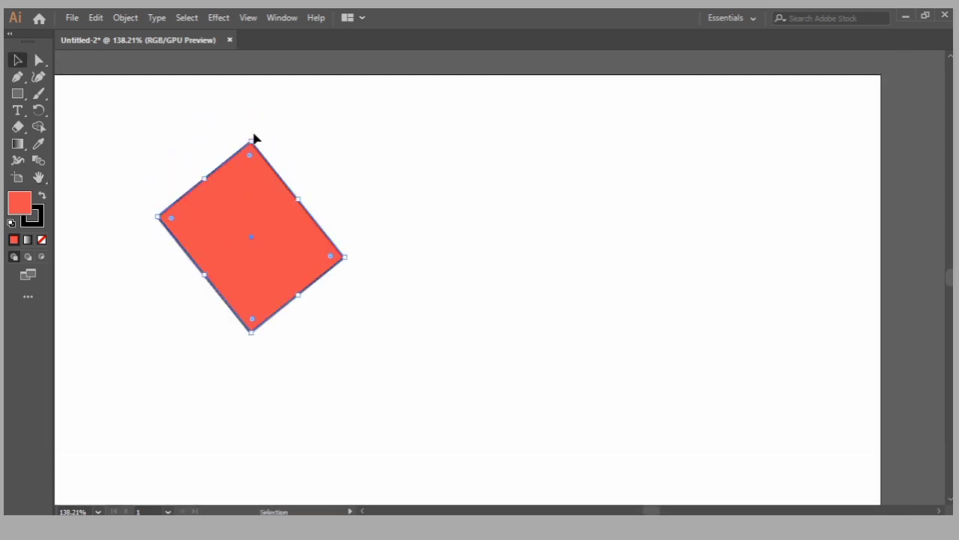
drag(255, 139, 277, 258)
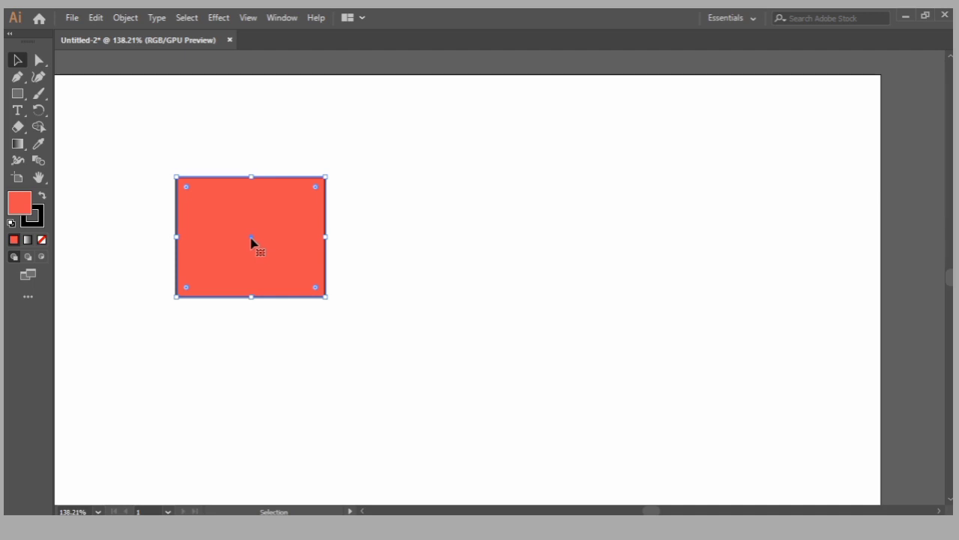
drag(251, 237, 203, 208)
click(325, 197)
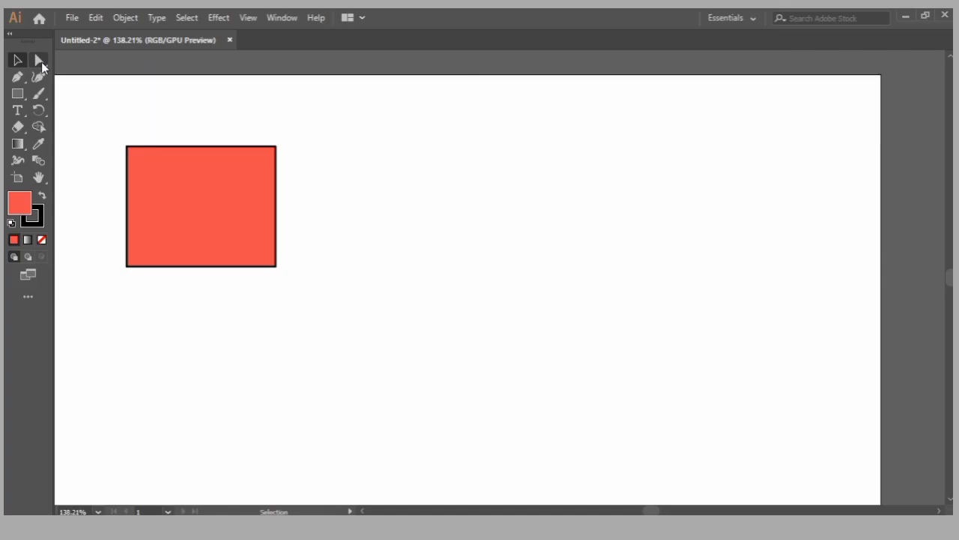
Activate the Direct Selection tool and show the Control bar
click(41, 61)
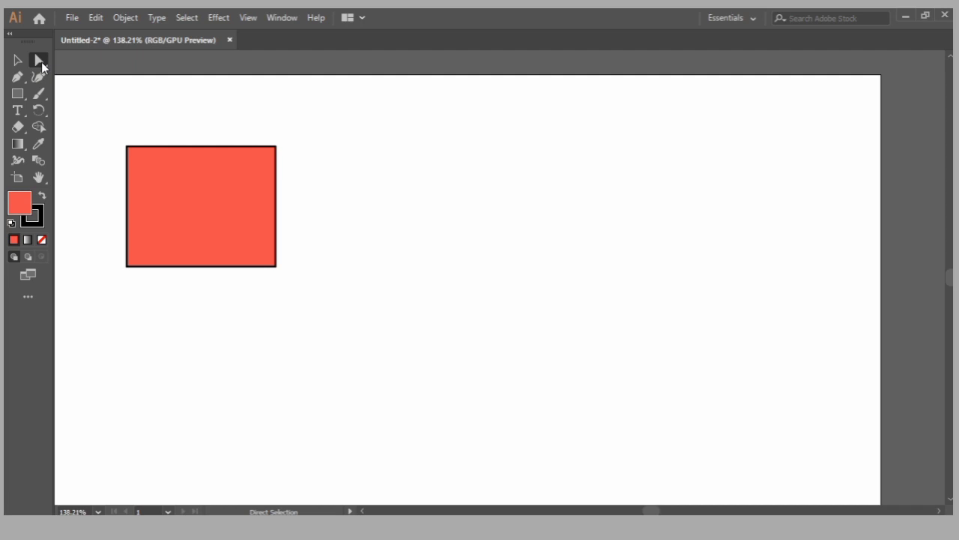
click(283, 19)
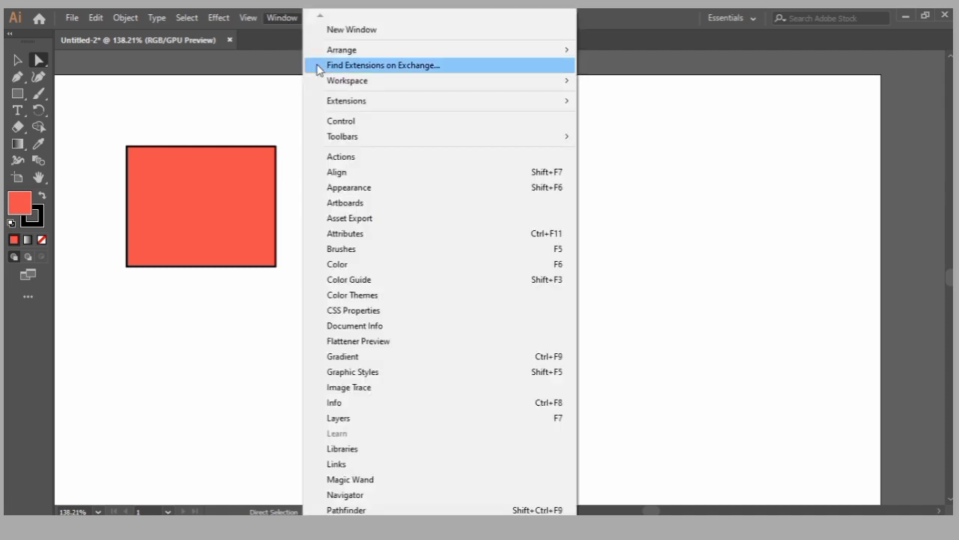
click(341, 122)
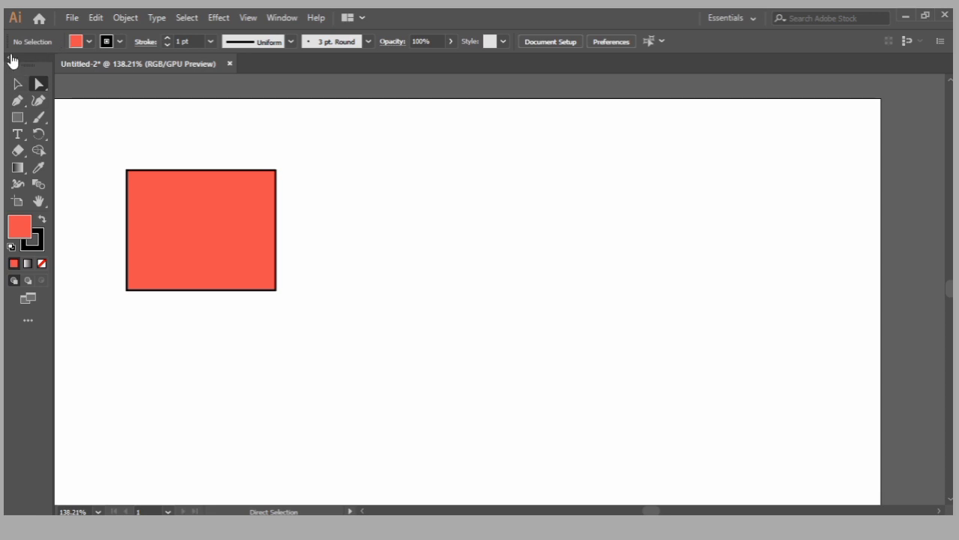
Try the toolbar's single-column layout and the Advanced tool set, and restore the two-column Basic toolbar
click(10, 59)
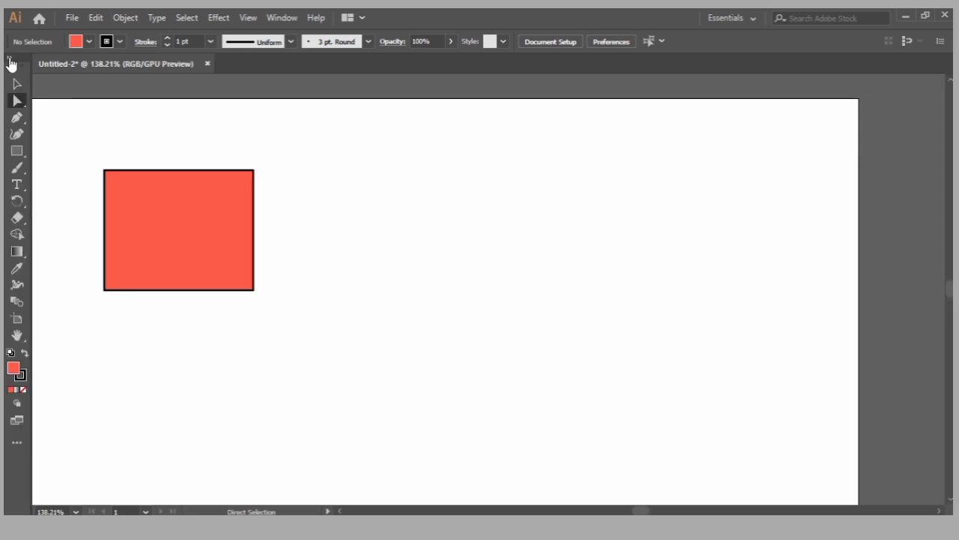
click(10, 59)
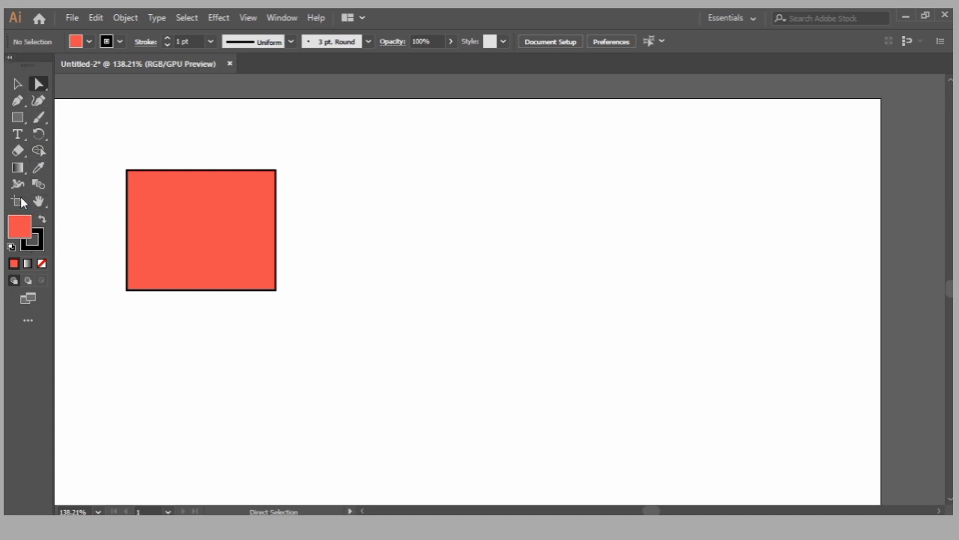
click(26, 318)
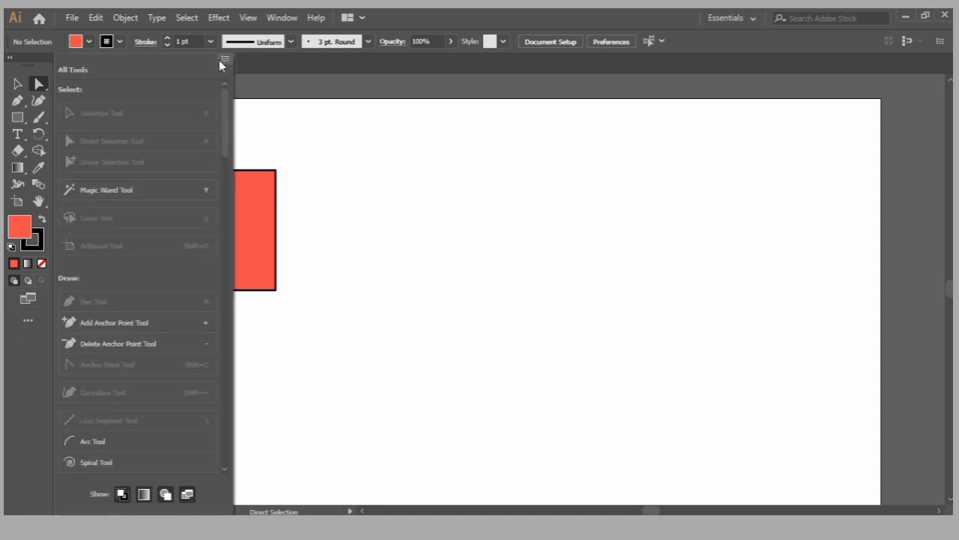
click(225, 60)
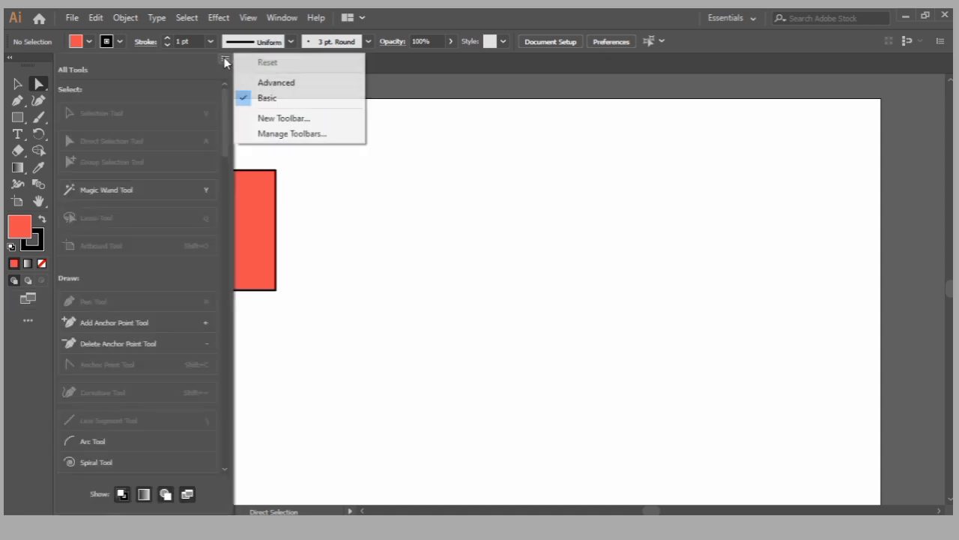
click(268, 83)
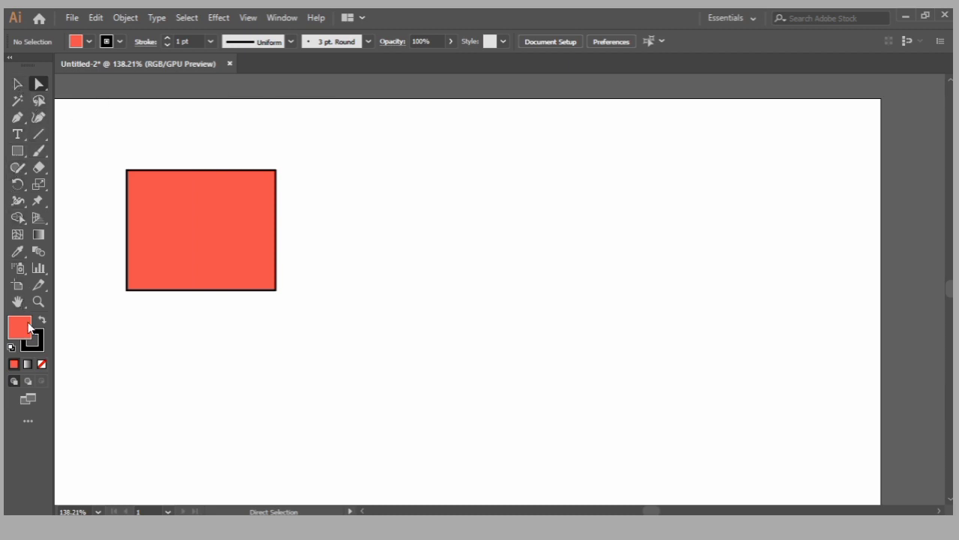
click(28, 422)
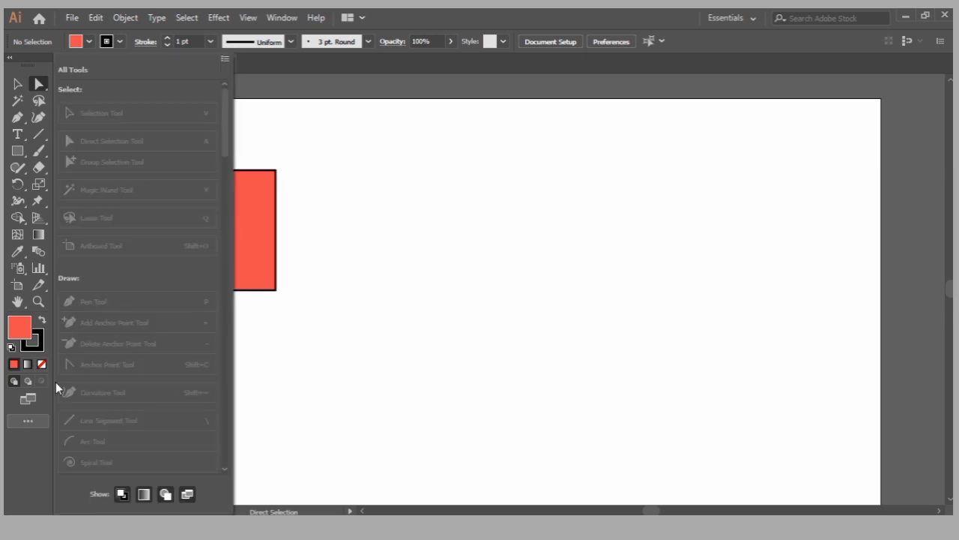
click(224, 58)
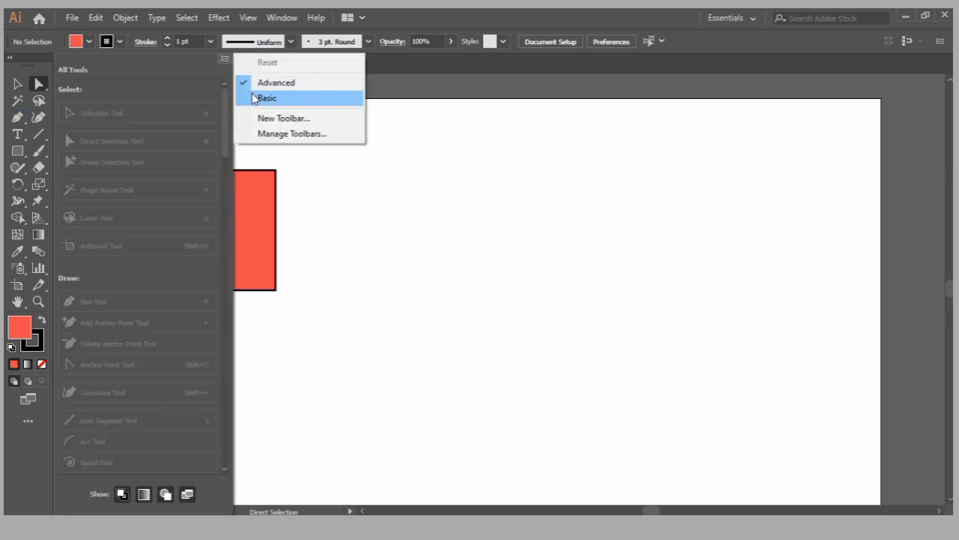
click(267, 99)
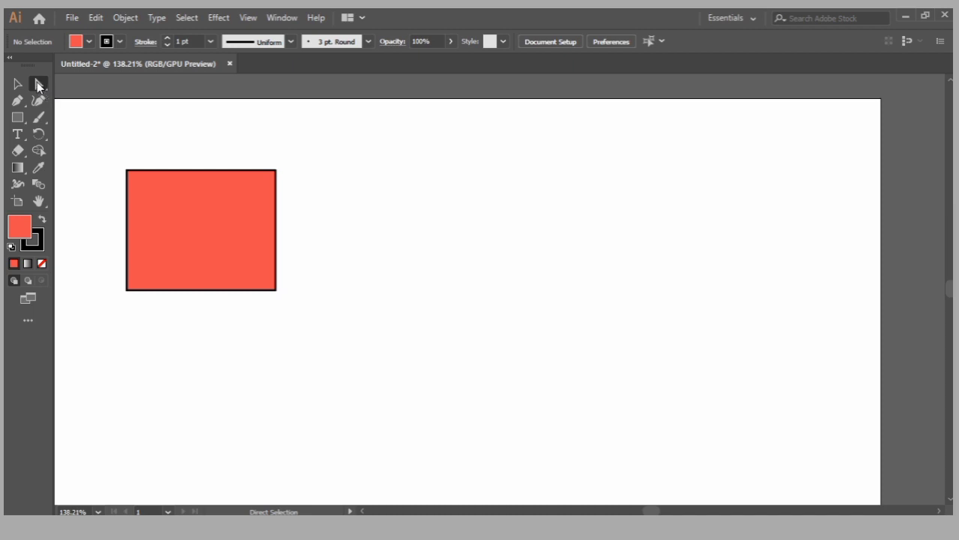
Select all anchor points of the red rectangle with a Direct Selection marquee and deselect them
mouse_move(38, 86)
mouse_down()
mouse_move(73, 100)
mouse_move(50, 93)
mouse_move(72, 123)
mouse_move(83, 92)
mouse_move(101, 79)
mouse_up()
drag(99, 153, 352, 330)
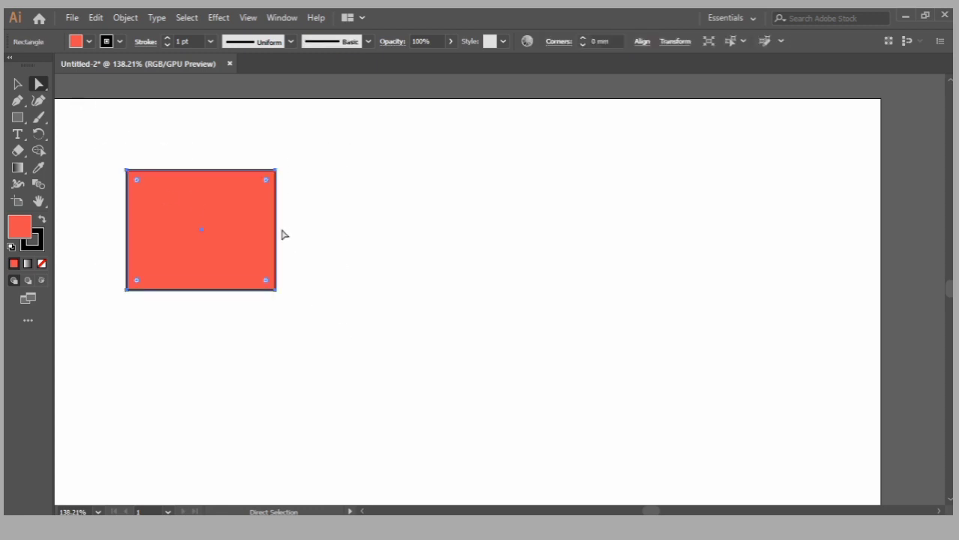
click(305, 189)
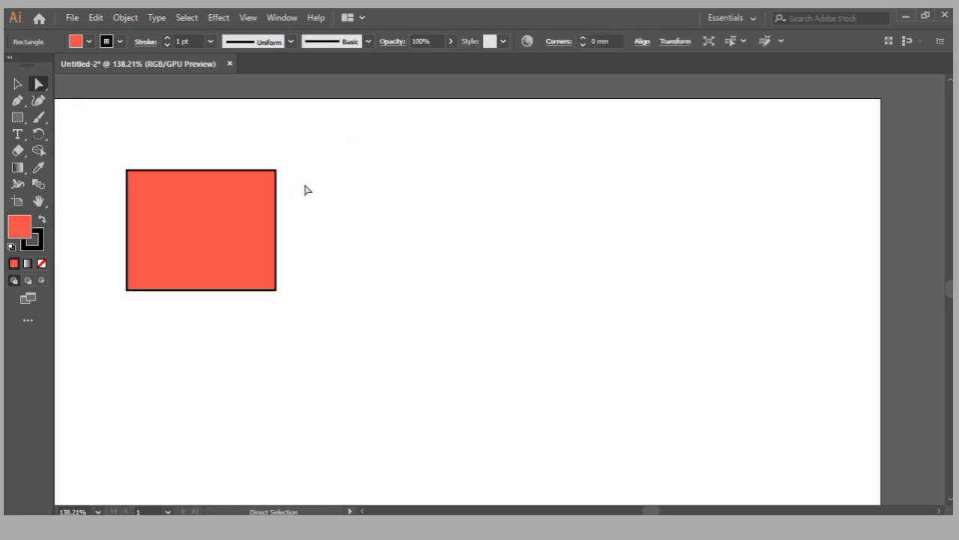
Move the red rectangle slightly down and to the left with the Direct Selection tool and deselect it
mouse_move(224, 203)
mouse_down()
mouse_move(203, 236)
mouse_move(347, 234)
mouse_move(188, 250)
mouse_move(359, 125)
mouse_move(221, 194)
mouse_move(368, 79)
mouse_move(368, 182)
mouse_move(219, 208)
mouse_up()
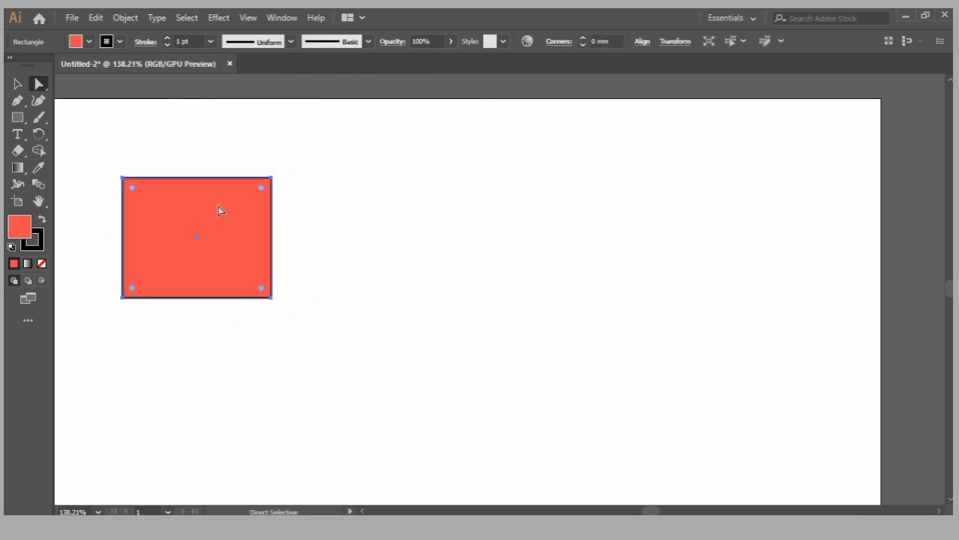
click(339, 229)
click(217, 212)
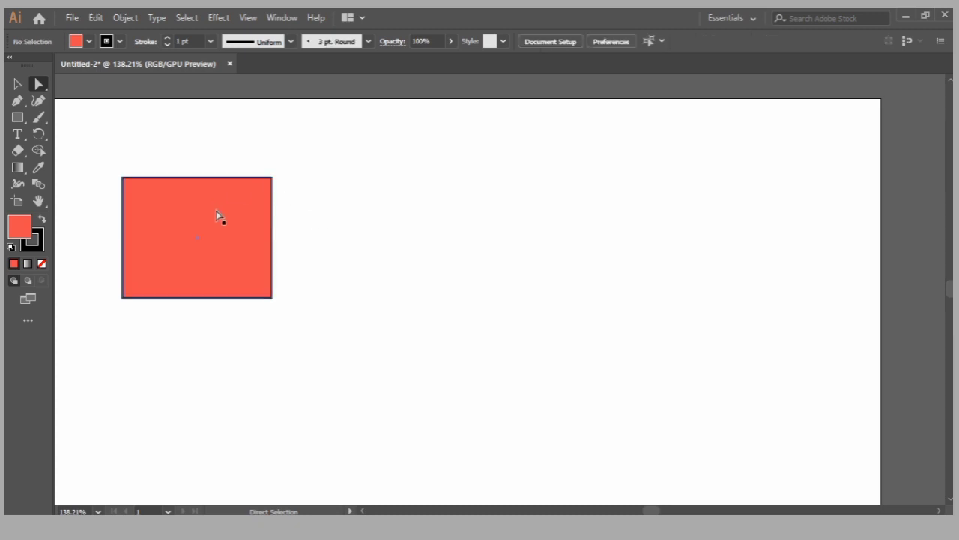
Marquee-select all the rectangle's anchor points, only the upper-left one, and the two right-hand ones, deselecting after each selection
drag(88, 146, 324, 332)
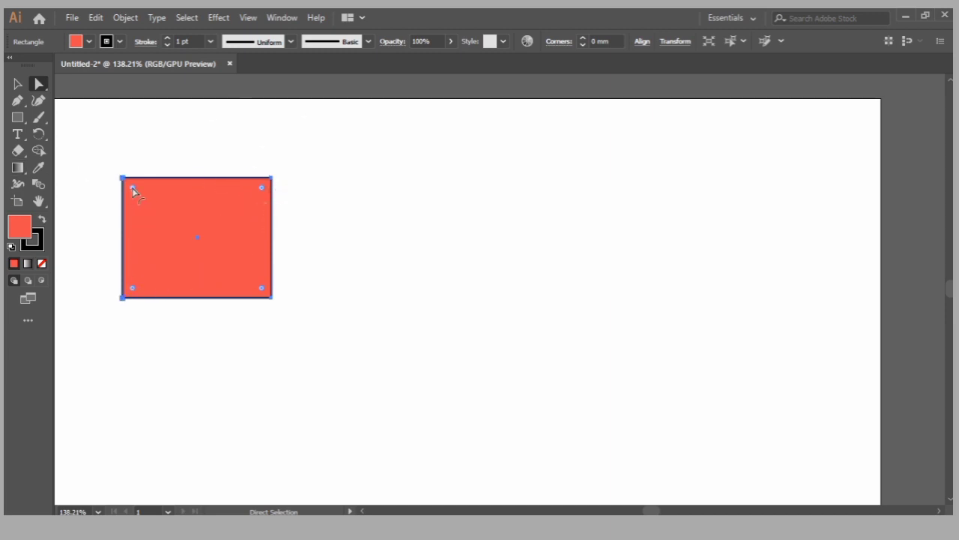
click(103, 144)
drag(102, 138, 152, 199)
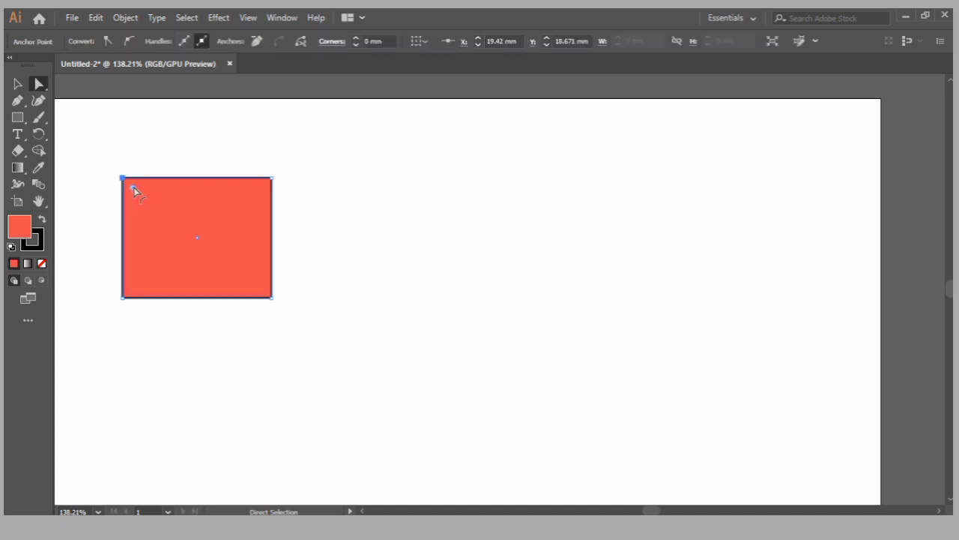
click(229, 164)
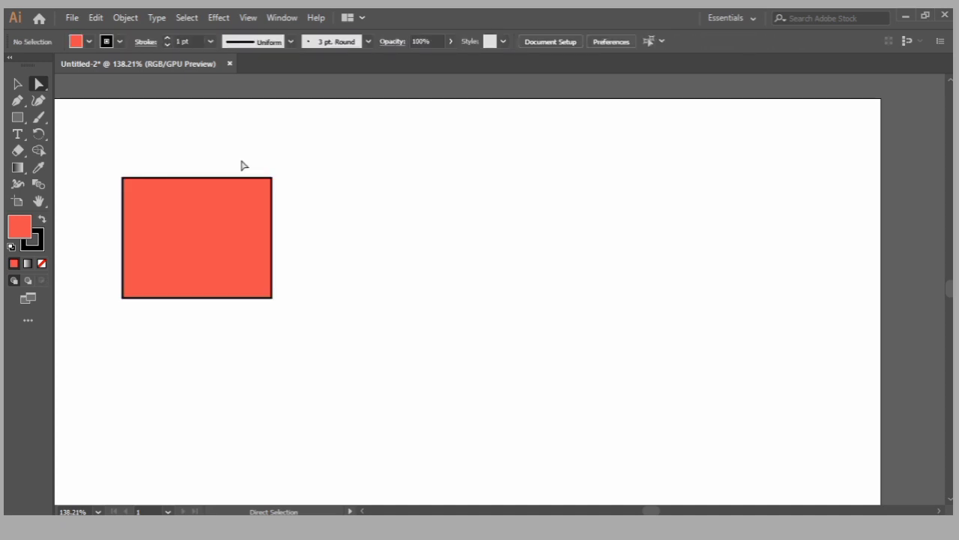
drag(240, 141, 285, 315)
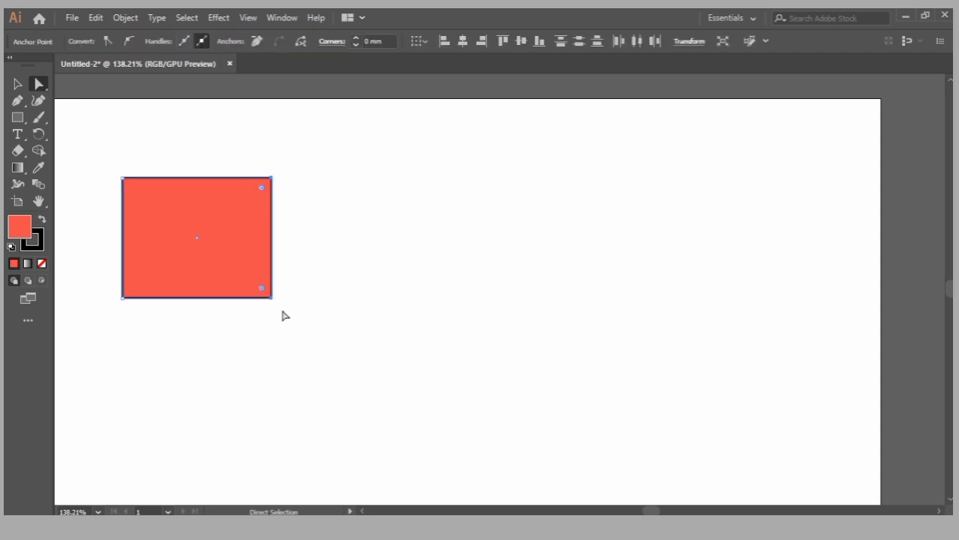
click(298, 201)
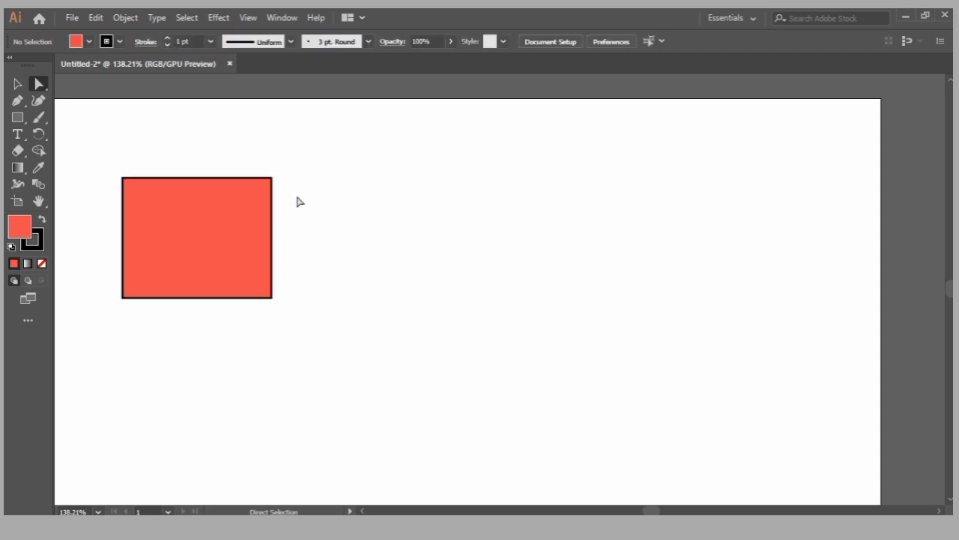
Try rounding the rectangle's upper-right corner to about 28.2 mm and its upper-left corner to about 6.78 mm with the corner widgets
drag(240, 158, 305, 234)
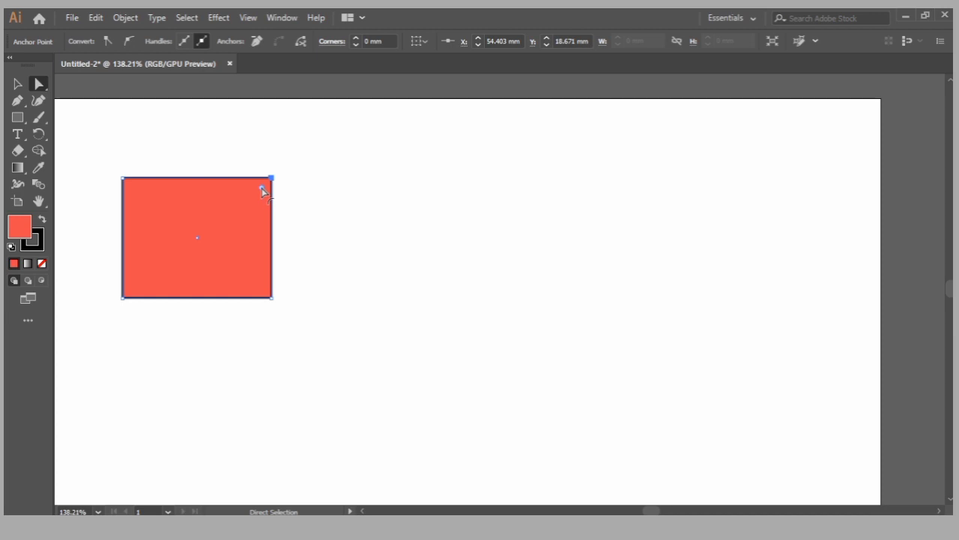
drag(262, 187, 82, 300)
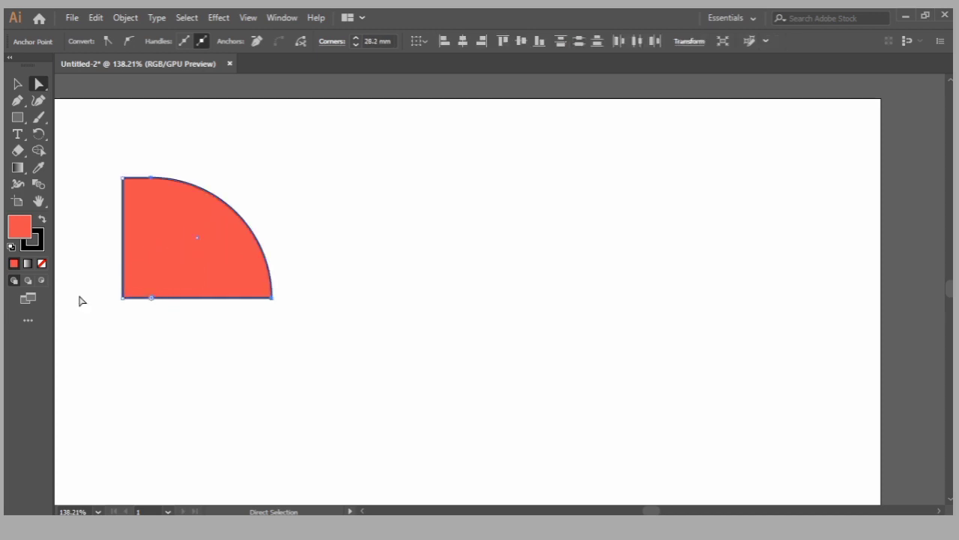
click(341, 185)
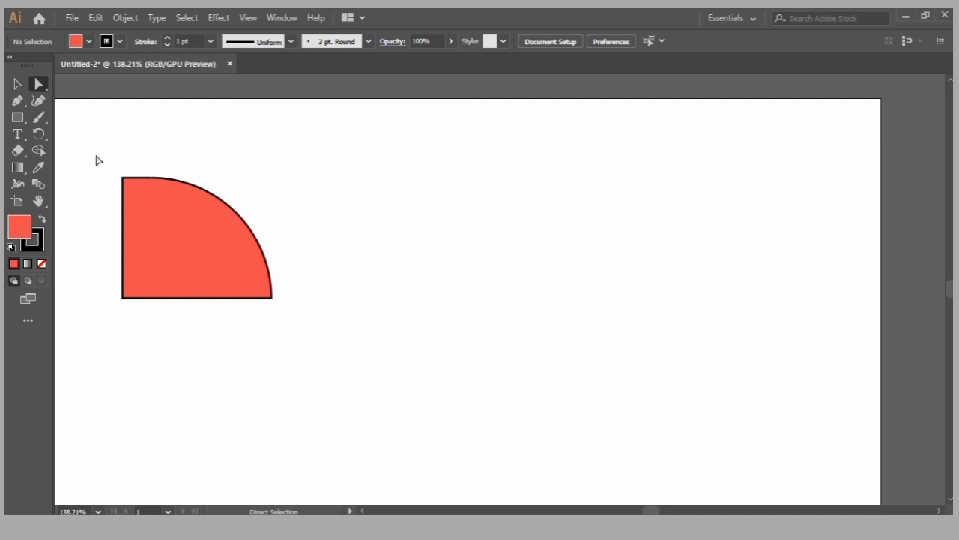
drag(97, 160, 141, 198)
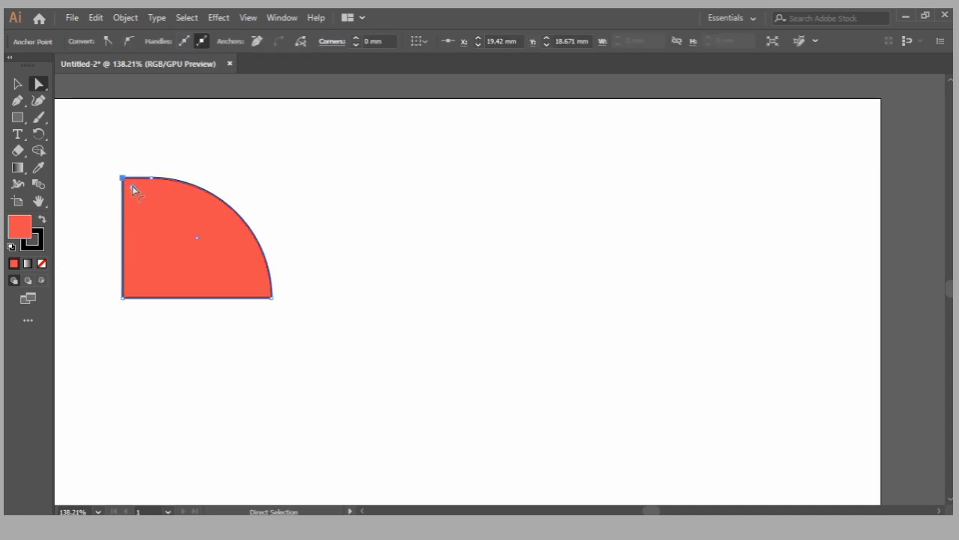
drag(132, 190, 223, 263)
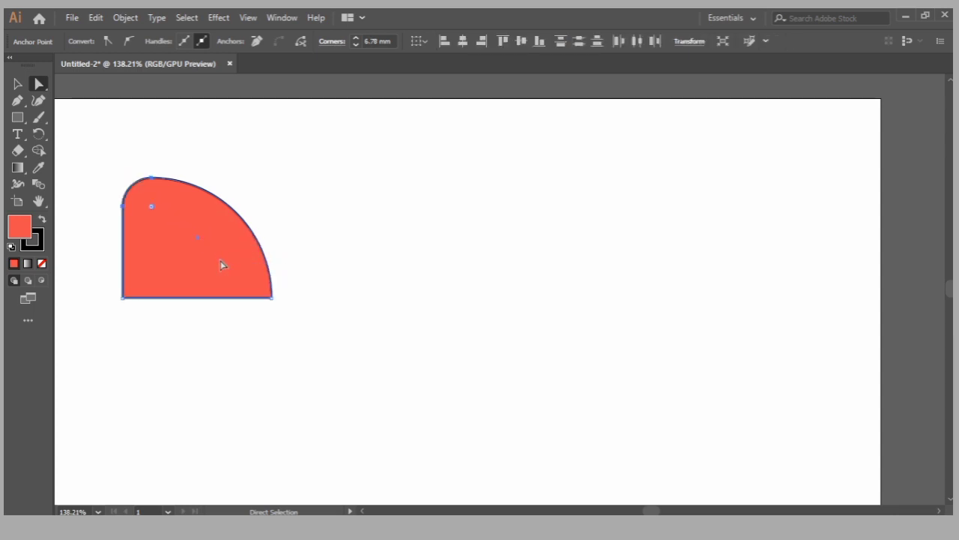
Undo both corner roundings and deselect the rectangle
key(ctrl+z)
key(ctrl+z)
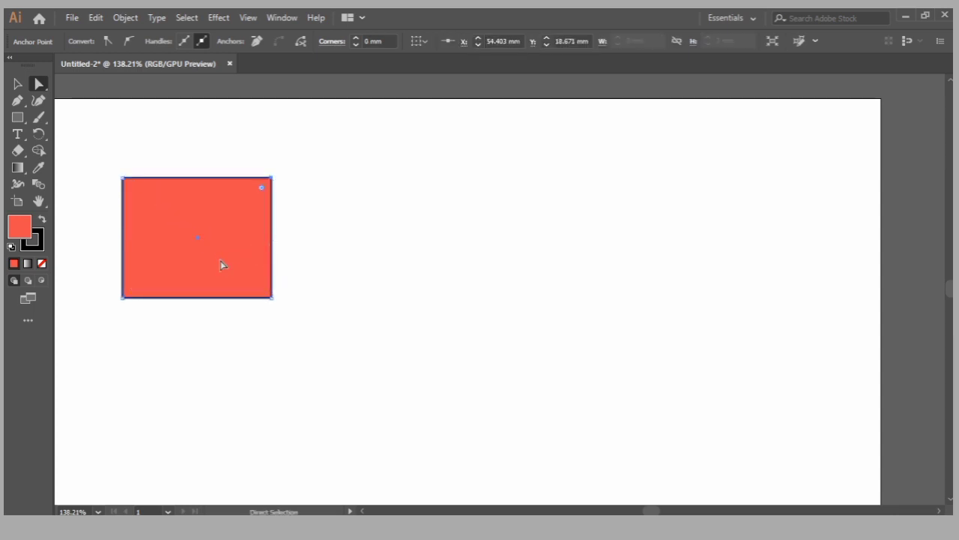
click(128, 156)
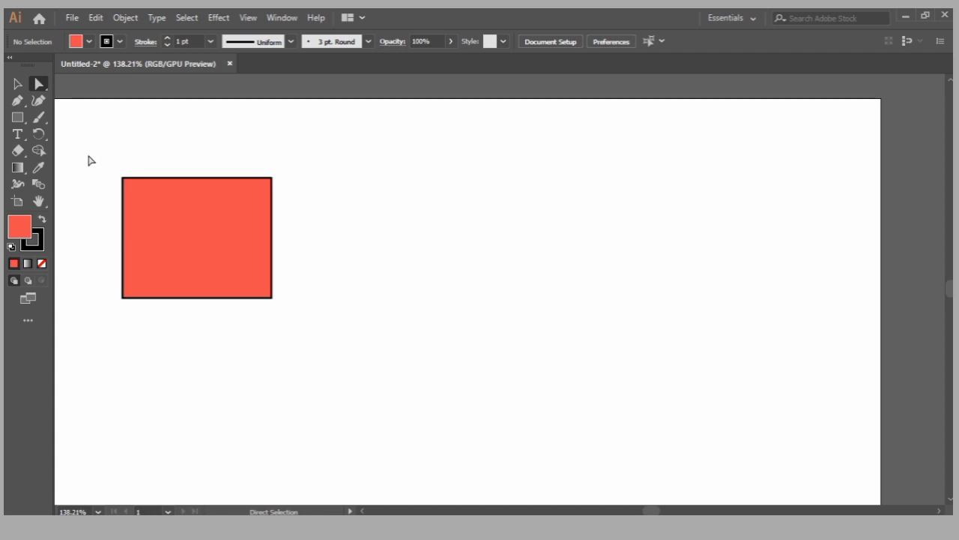
Round the rectangle's two left corners together to the maximum radius of 14.1 mm and deselect the shape
drag(125, 177, 170, 339)
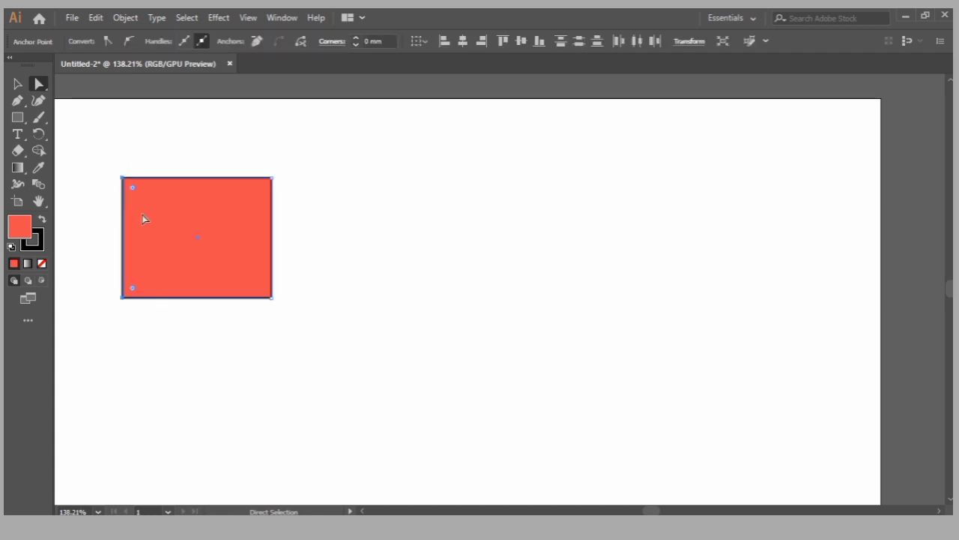
drag(169, 196, 264, 211)
click(376, 199)
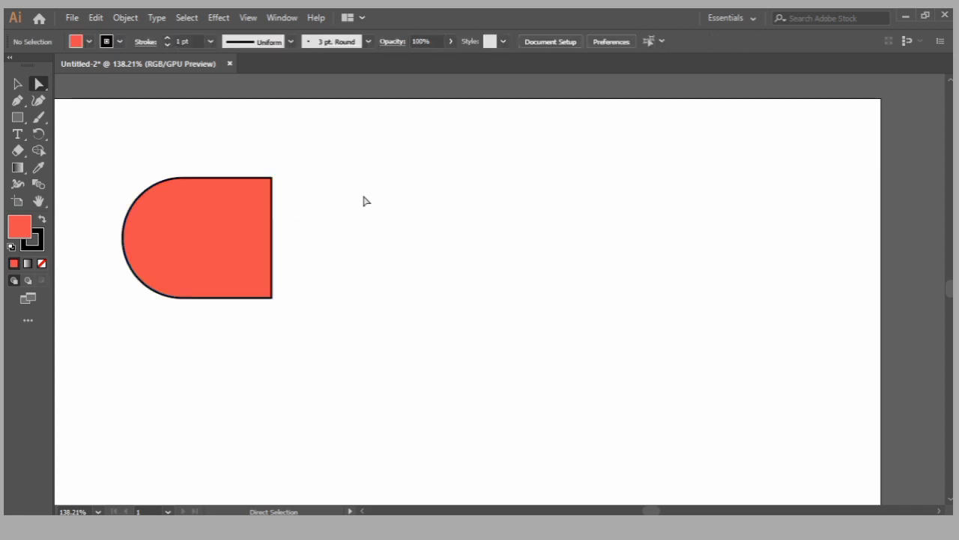
Round the two right corners together to 14.1 mm, undo it, and repeat the rounding from the lower-right corner widget
drag(221, 144, 285, 307)
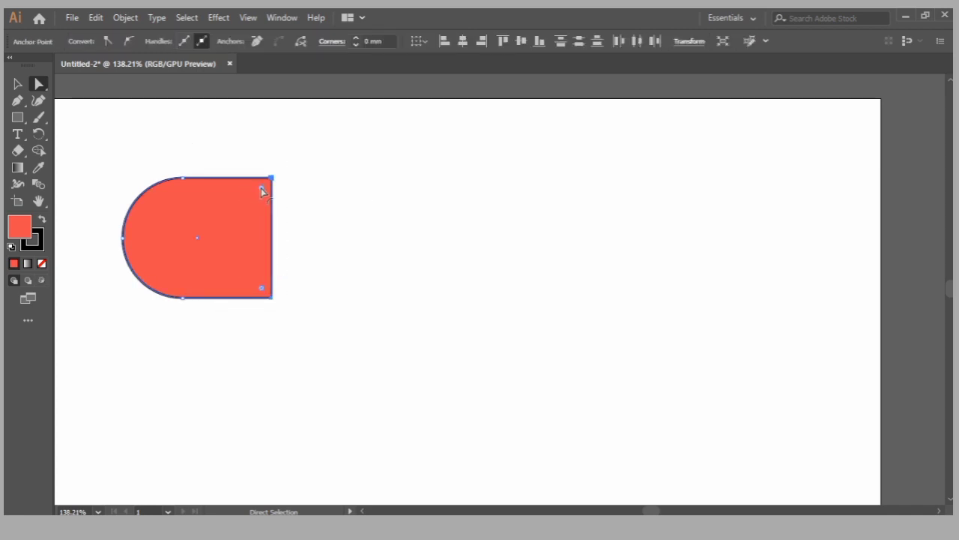
drag(261, 188, 110, 175)
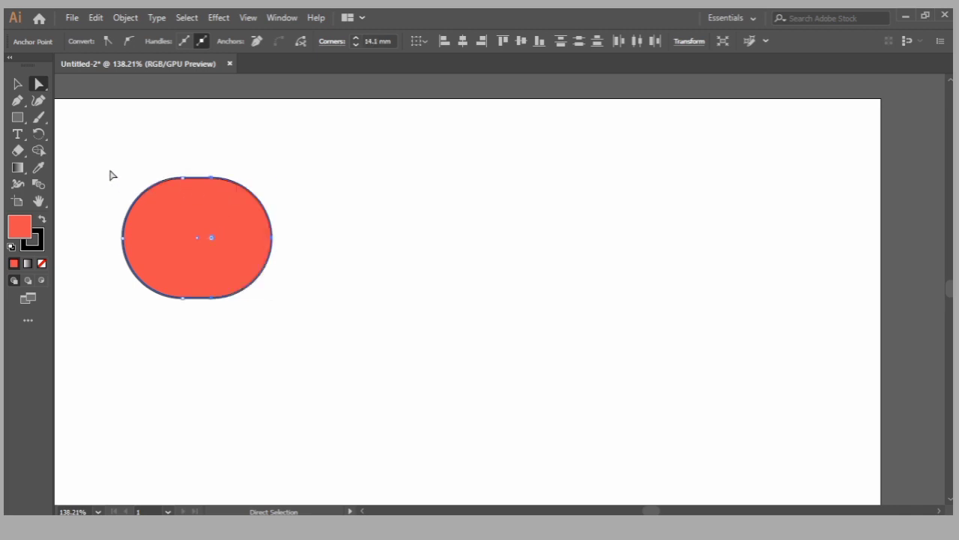
key(ctrl+z)
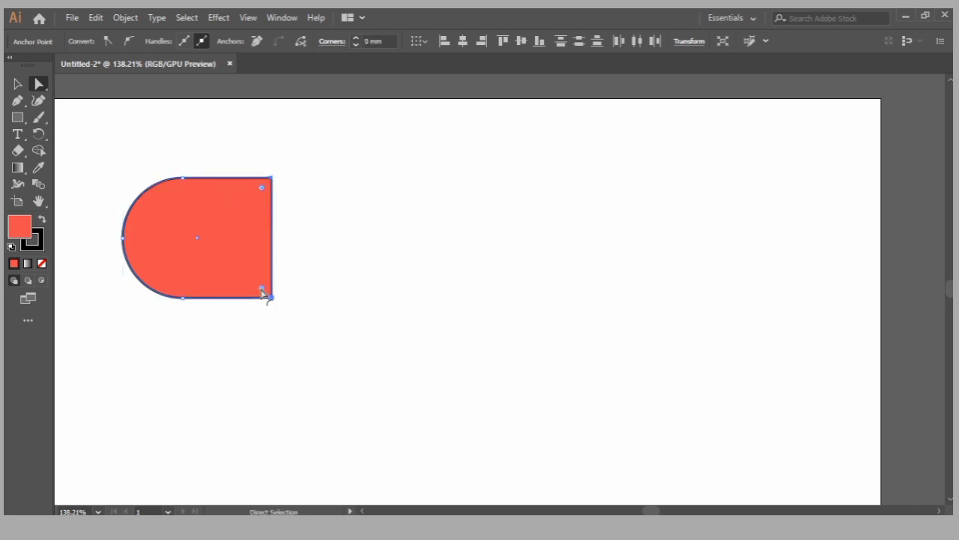
drag(262, 290, 140, 247)
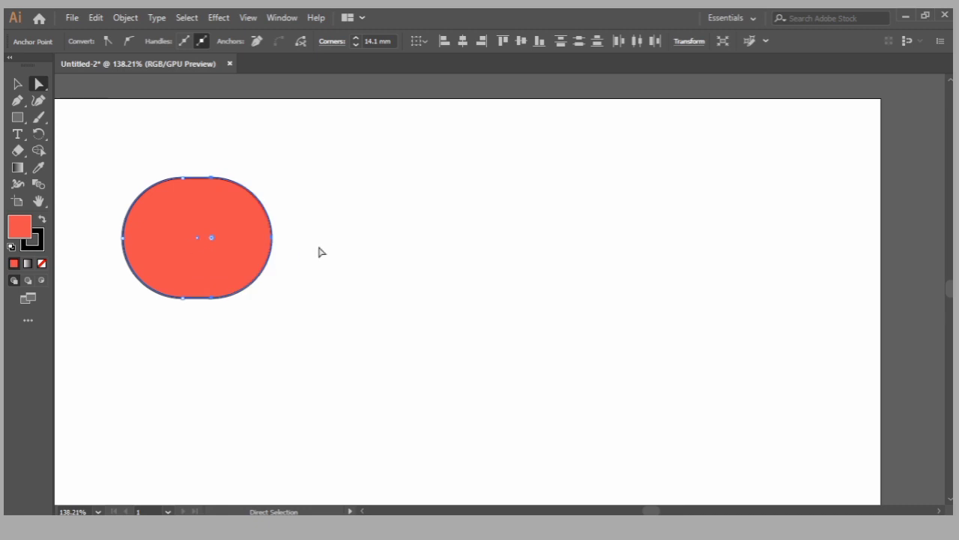
click(323, 252)
Move the rounded shape around the artboard's upper-left area and square all its corners back to 0 mm
drag(193, 233, 289, 254)
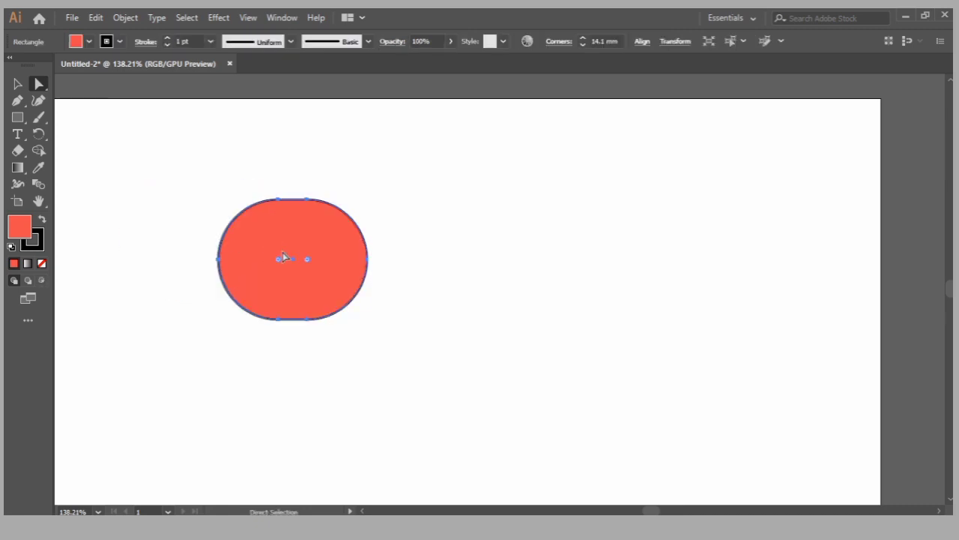
drag(295, 322, 264, 287)
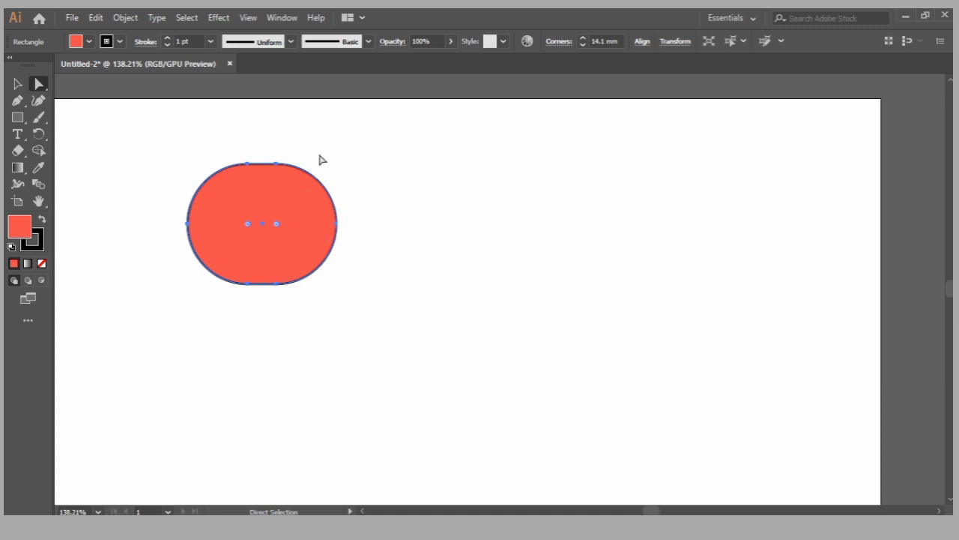
click(361, 150)
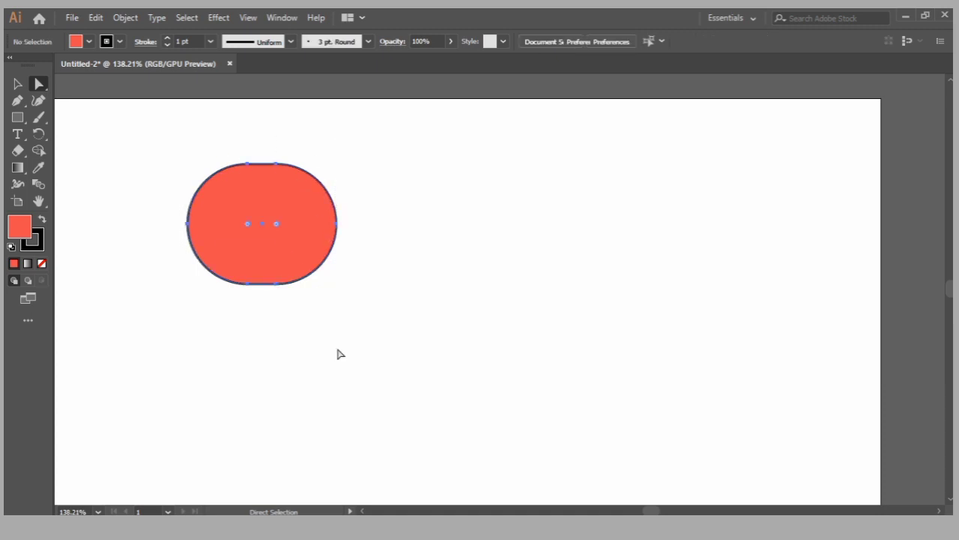
click(300, 248)
drag(277, 227, 420, 297)
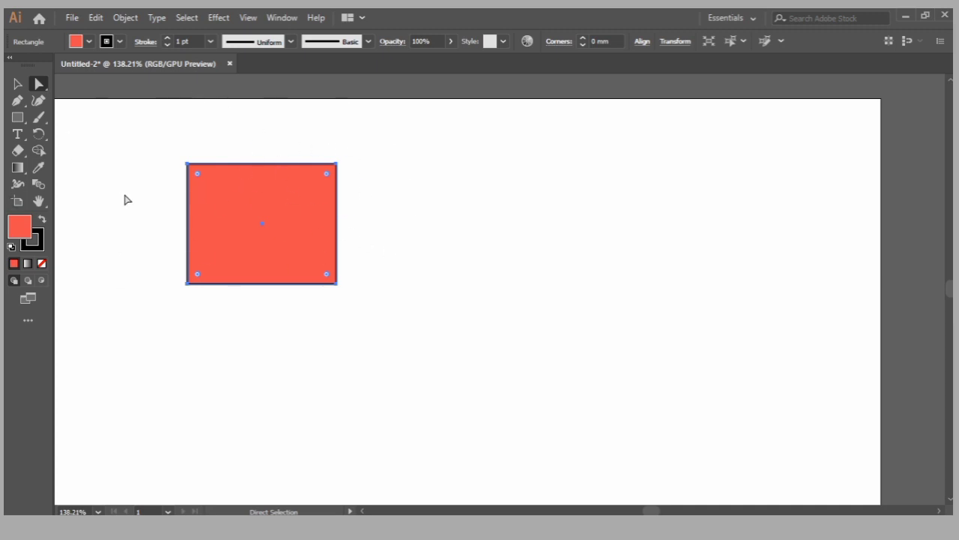
Move the rectangle up and left by its body, move it down and left by its upper-right anchor point, and deselect it
drag(263, 230, 217, 222)
click(421, 229)
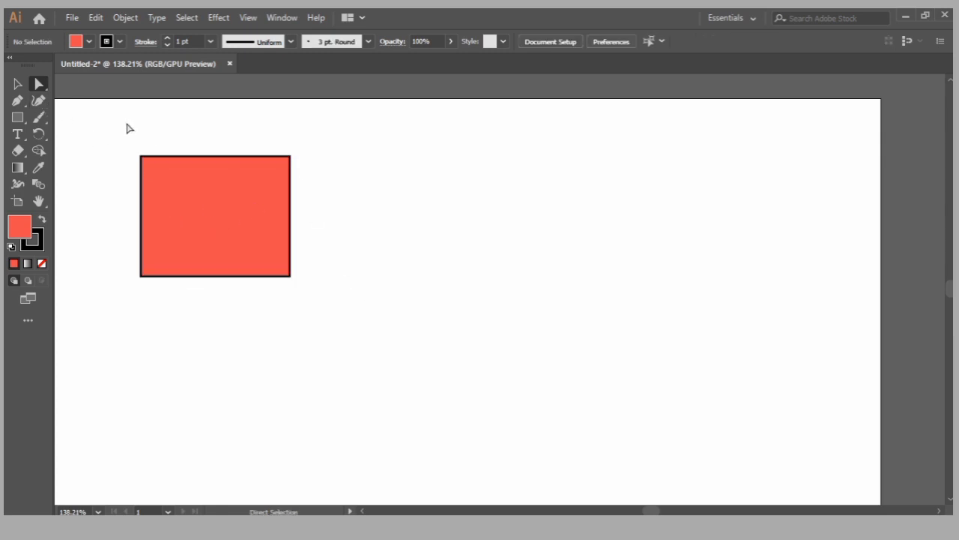
drag(126, 121, 374, 315)
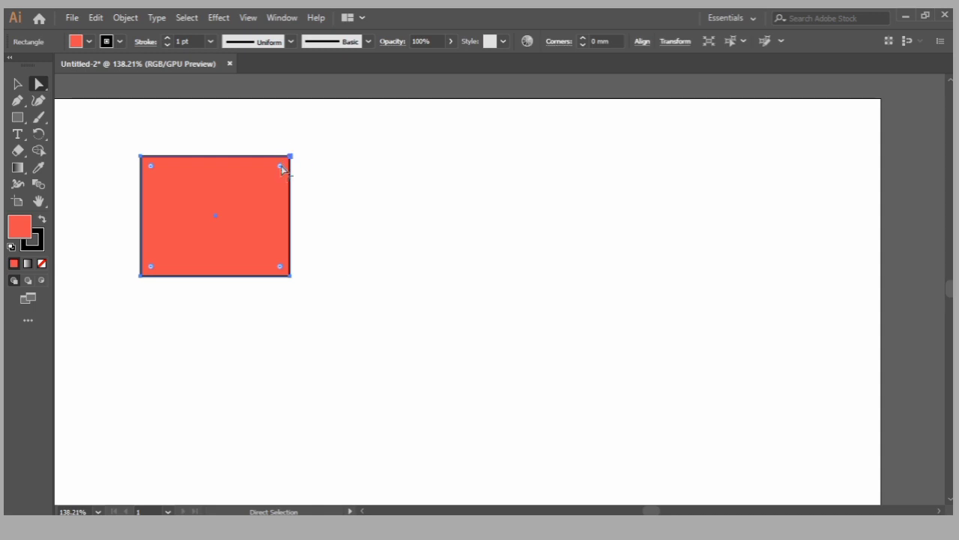
drag(297, 158, 274, 188)
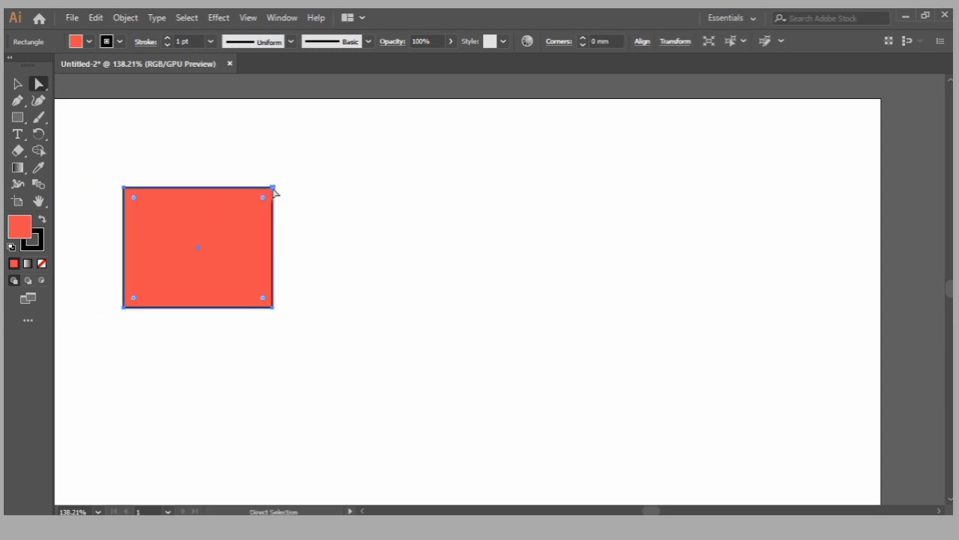
click(208, 141)
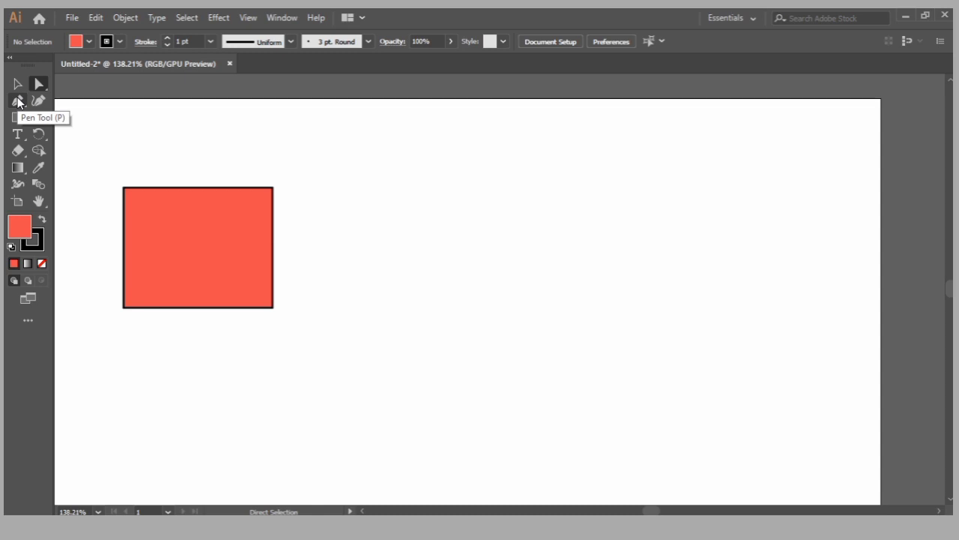
Move the rectangle by its center point closer to the artboard's upper-left corner and deselect it
click(222, 210)
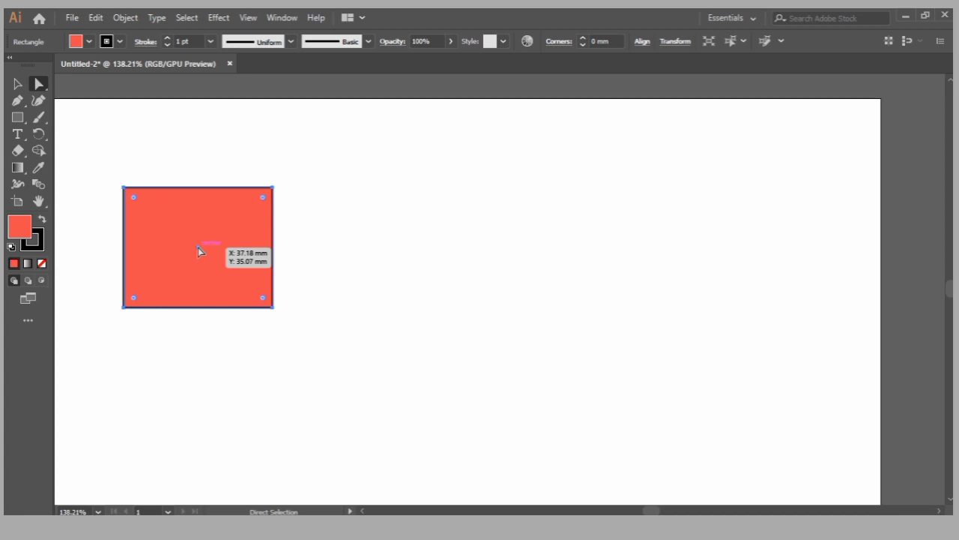
drag(198, 247, 177, 201)
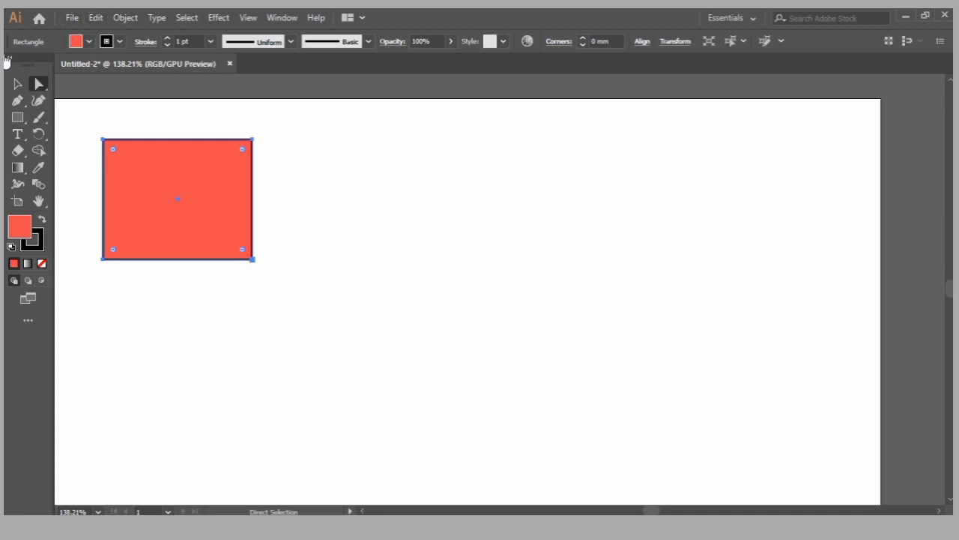
click(40, 235)
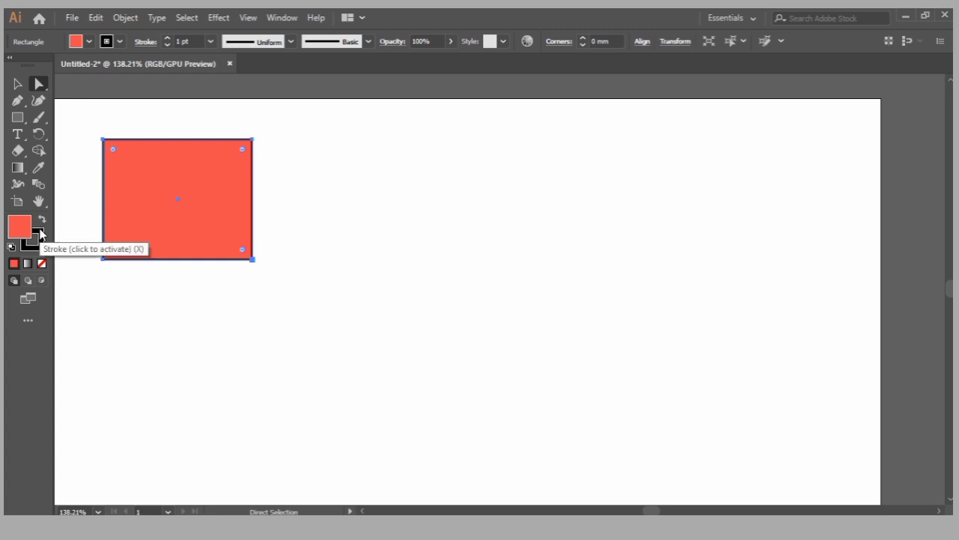
click(154, 125)
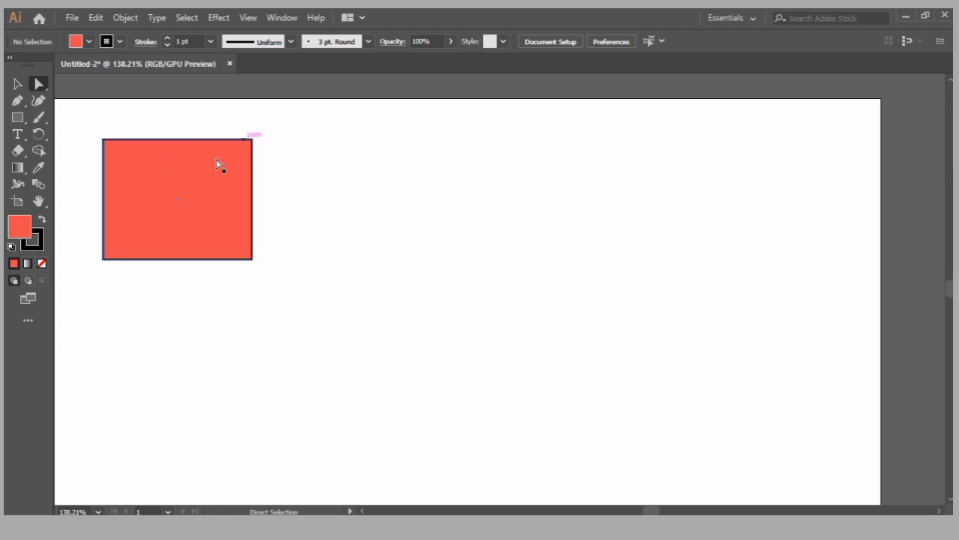
Set the stroke color to bright green #4CED11 in the Color Picker while nothing is selected
double_click(34, 239)
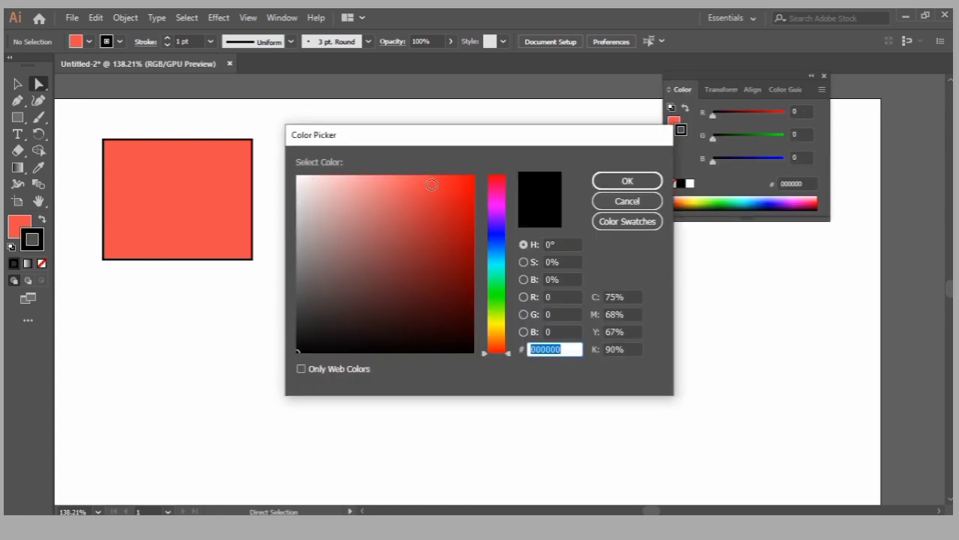
click(497, 301)
click(461, 188)
key(Return)
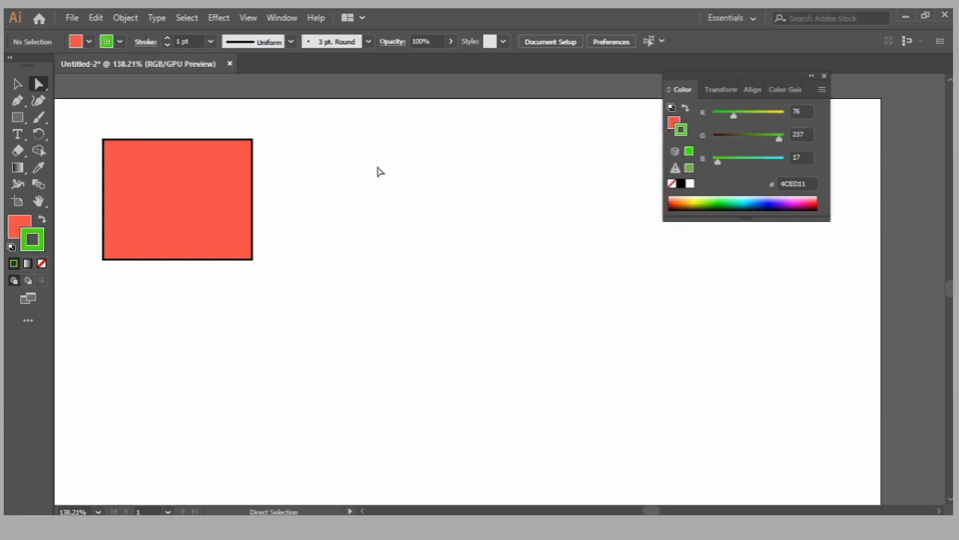
Select the whole rectangle, set its stroke color to green #10E858 in the Color Picker, and deselect it
drag(87, 117, 326, 343)
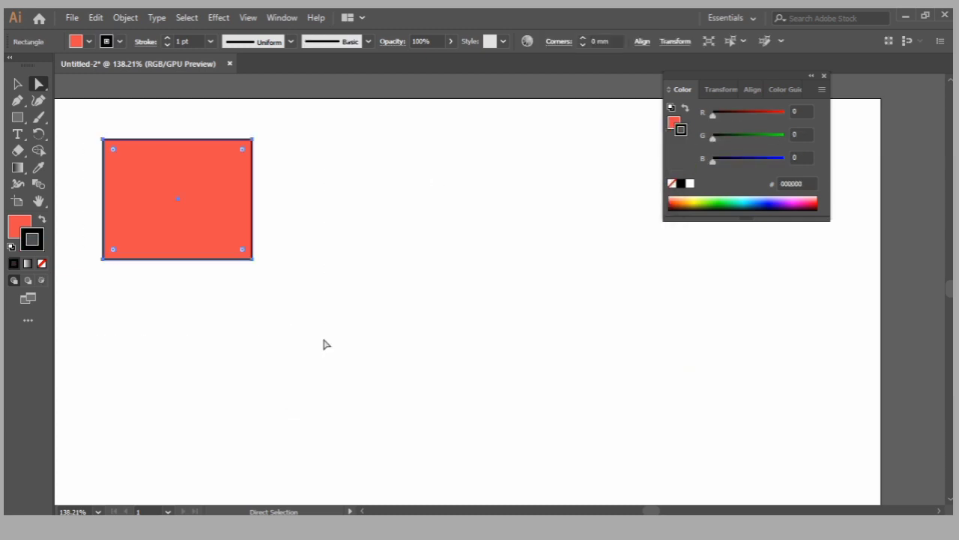
double_click(32, 239)
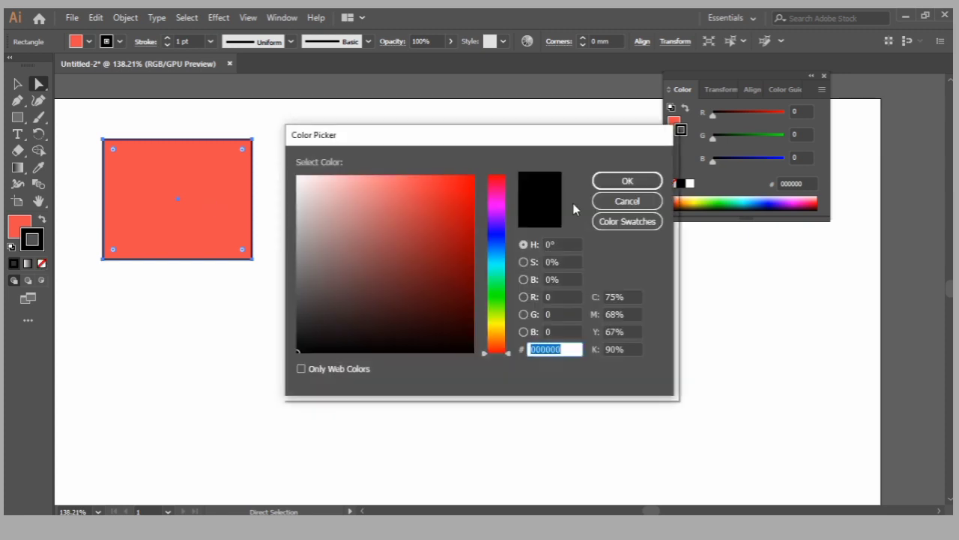
click(495, 285)
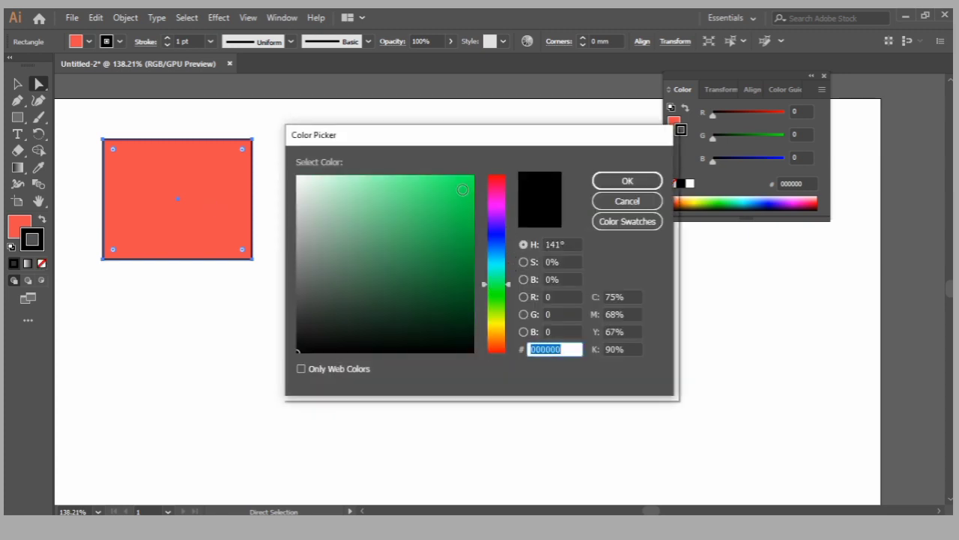
click(463, 190)
key(Return)
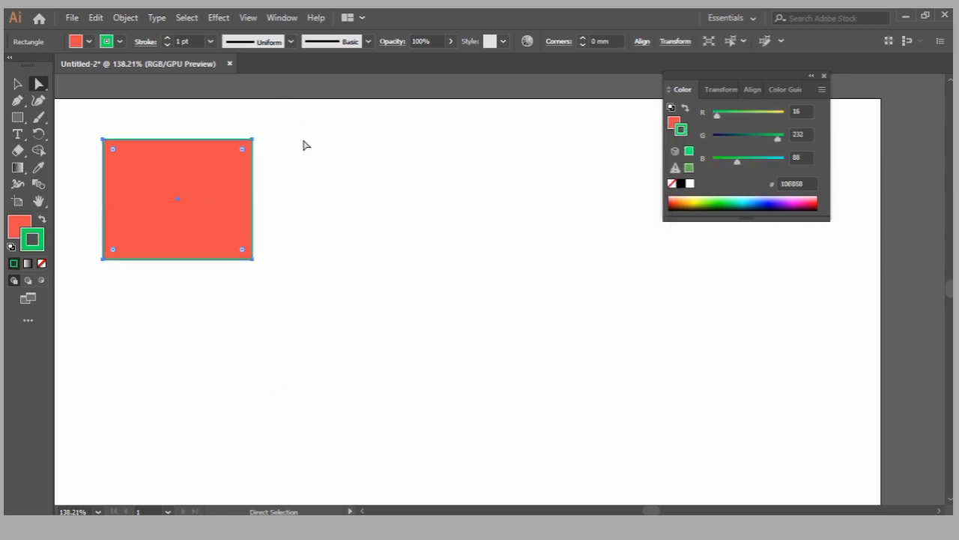
click(305, 145)
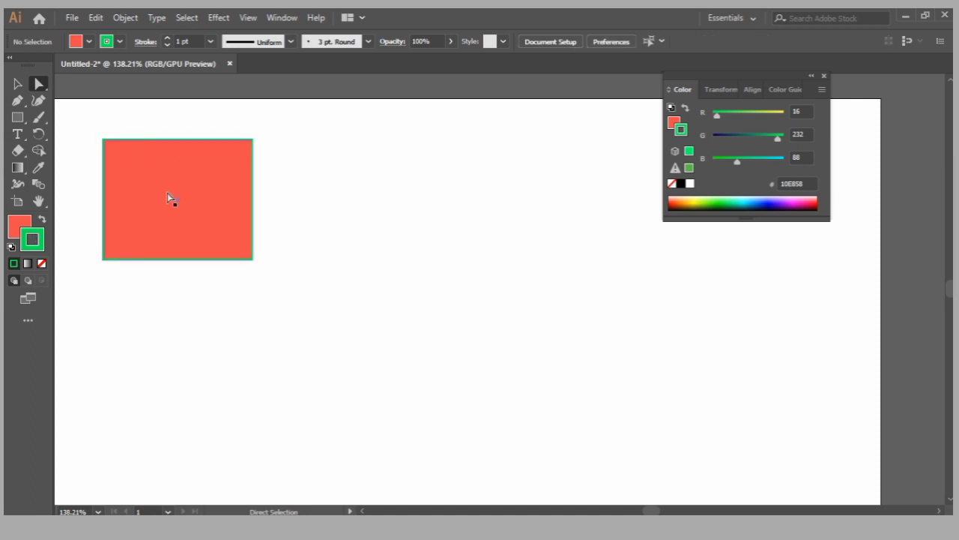
Set the fill color to blue #2313E8 in the Color Picker while nothing is selected
double_click(21, 224)
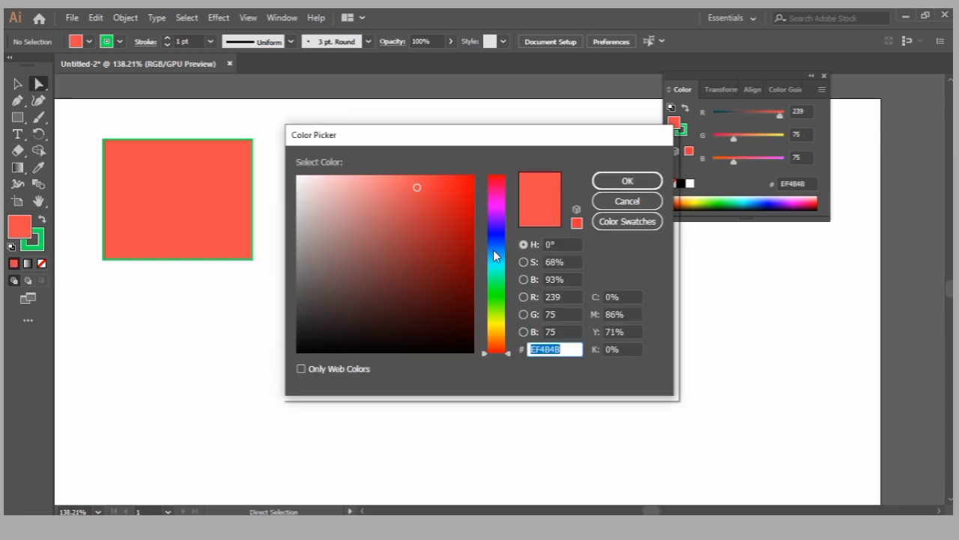
click(497, 234)
click(460, 188)
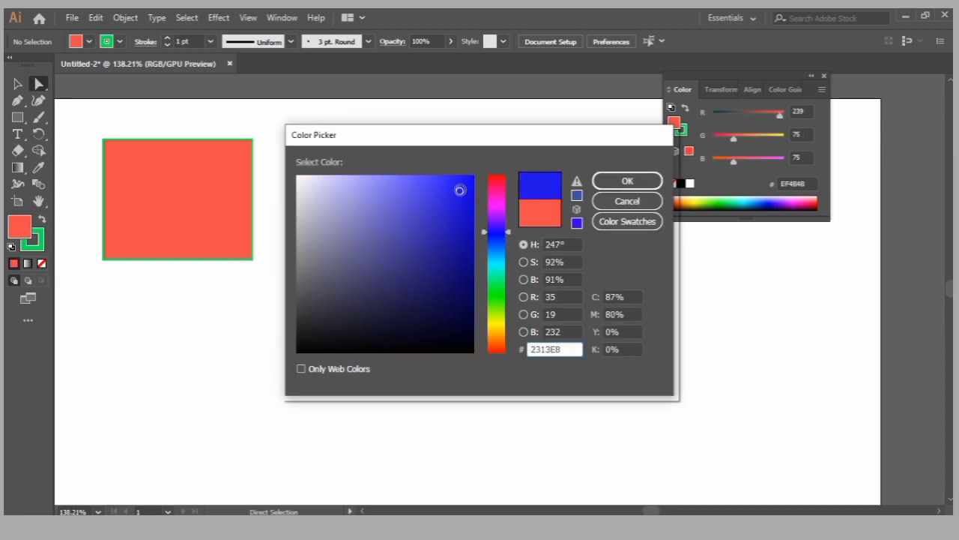
key(Return)
Select the whole rectangle, set its fill color to blue #113CEF in the Color Picker, and deselect it
drag(81, 135, 401, 392)
double_click(22, 225)
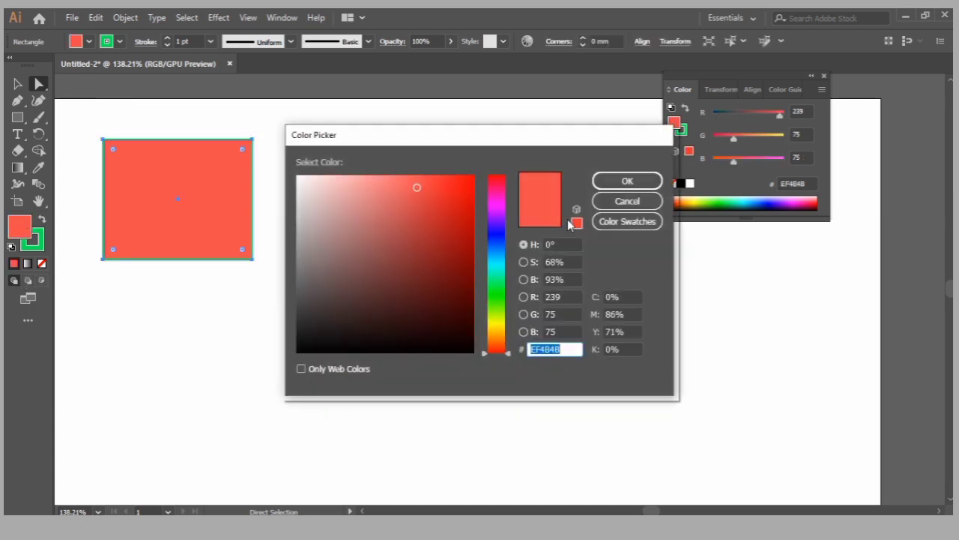
click(499, 244)
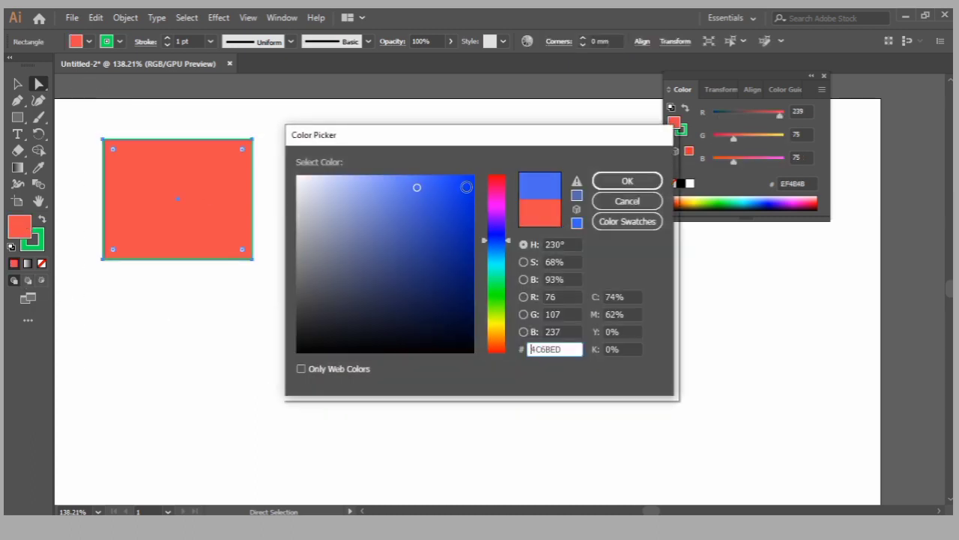
click(463, 185)
key(Return)
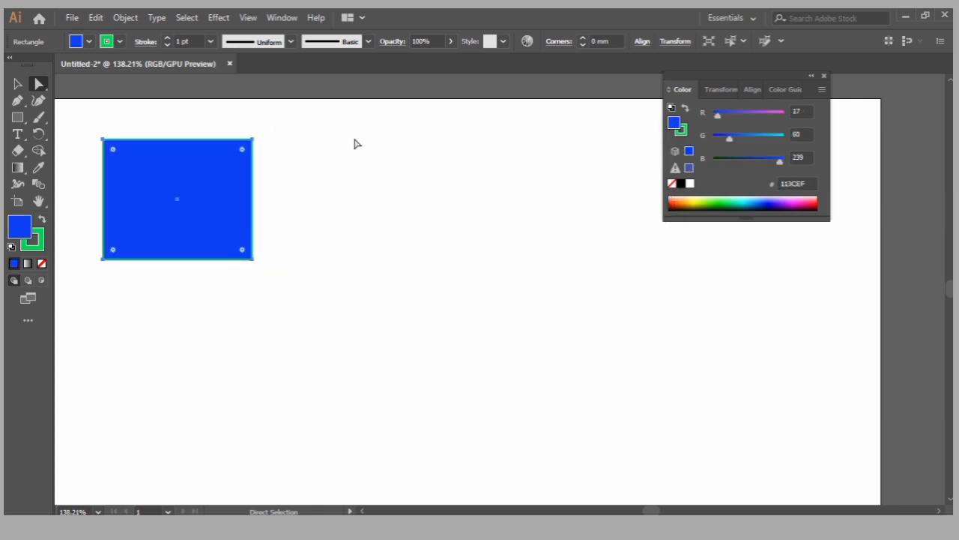
click(355, 143)
Move the rectangle slightly down and right, reselect it, and fill it with the light purple swatch #BA9BC9
drag(163, 185, 169, 215)
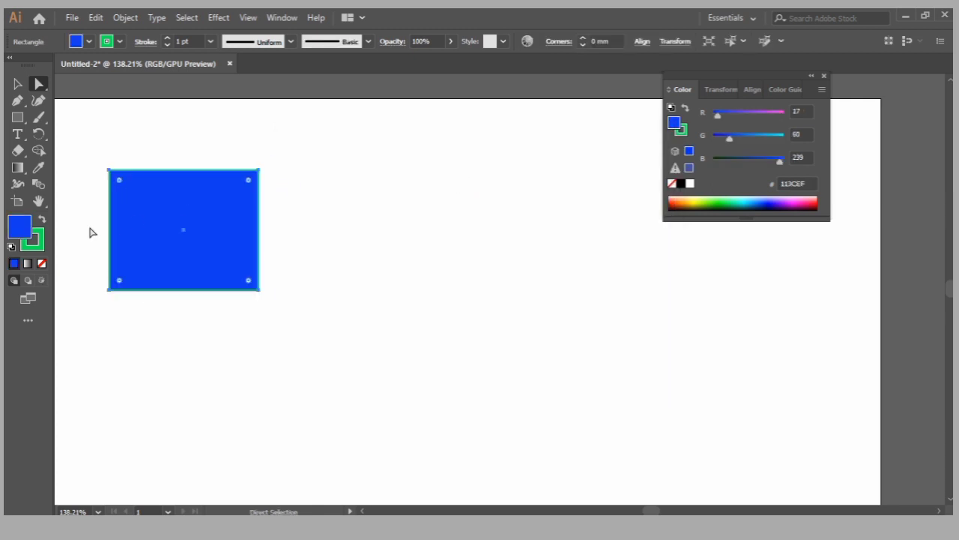
click(129, 131)
drag(82, 132, 365, 405)
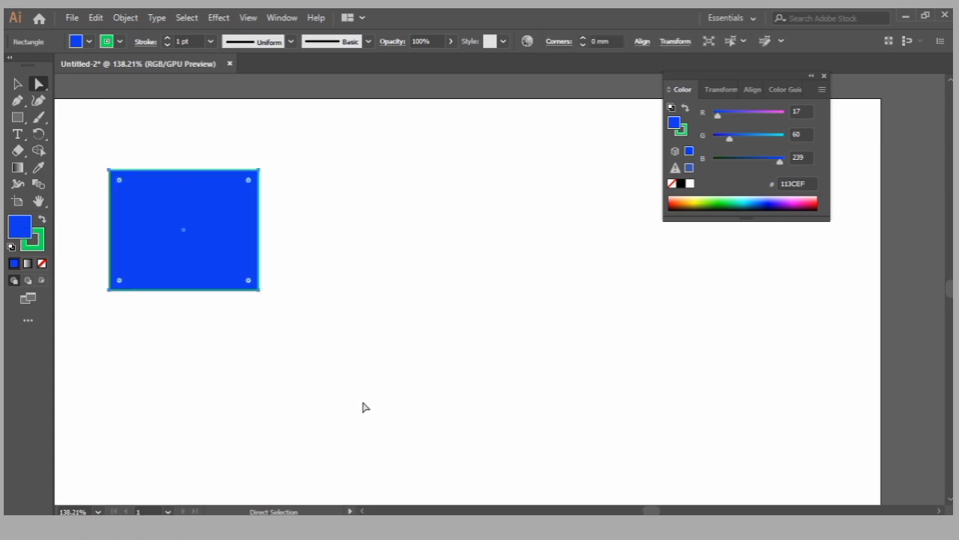
click(37, 237)
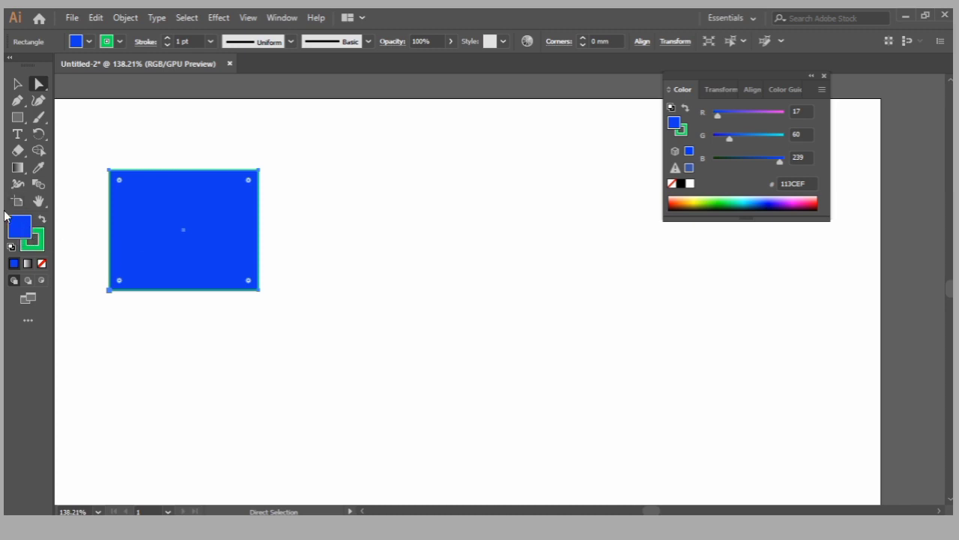
click(89, 42)
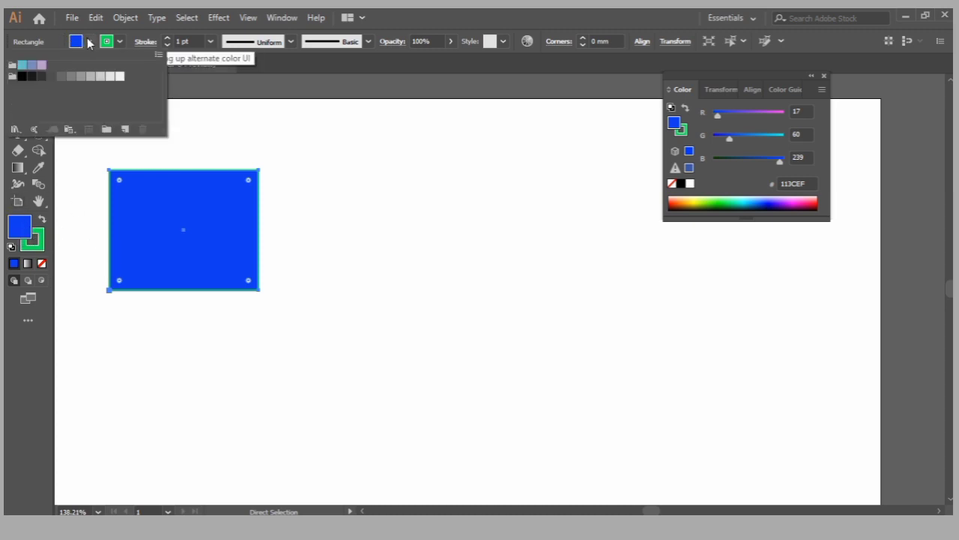
click(41, 65)
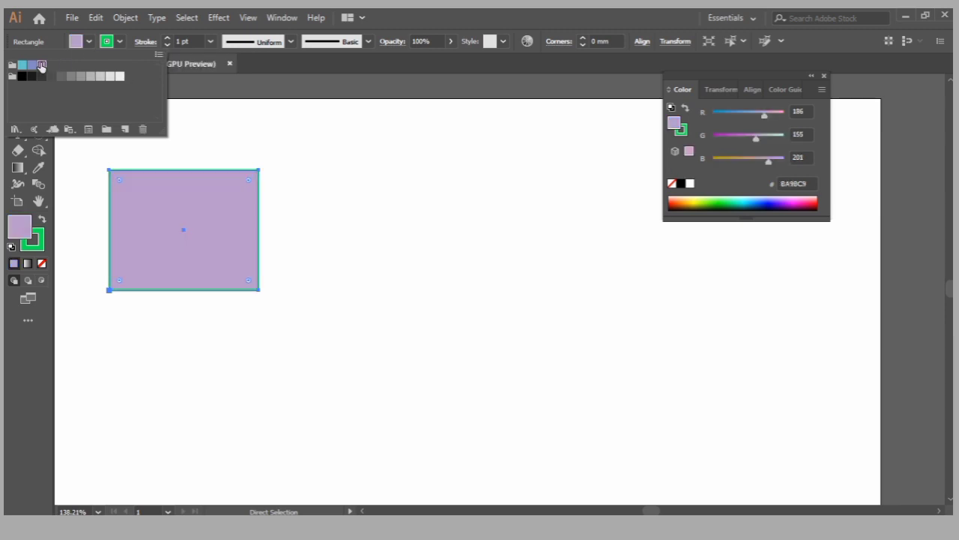
Try the magenta and red-orange swatches on the rectangle's stroke and settle on the light orange swatch
click(122, 44)
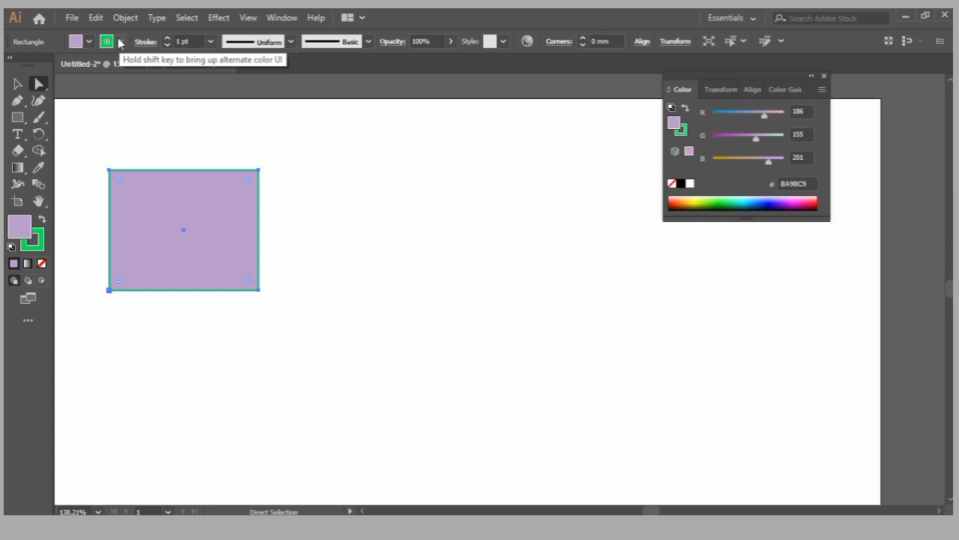
click(120, 43)
click(100, 66)
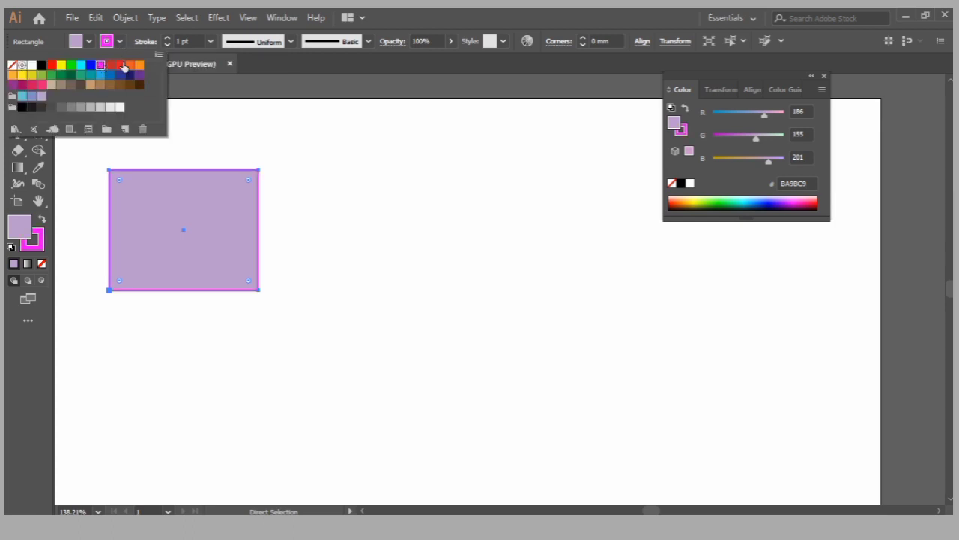
click(130, 65)
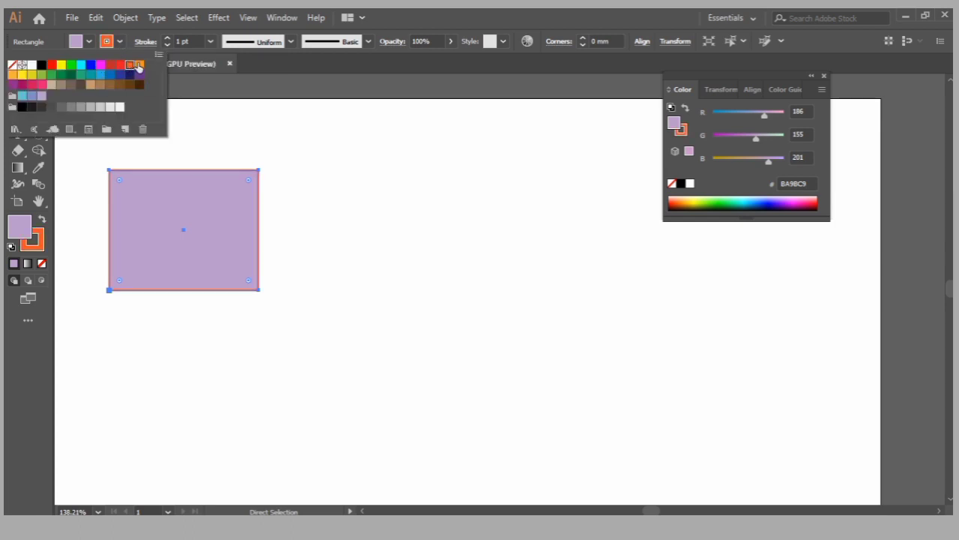
click(138, 65)
click(120, 41)
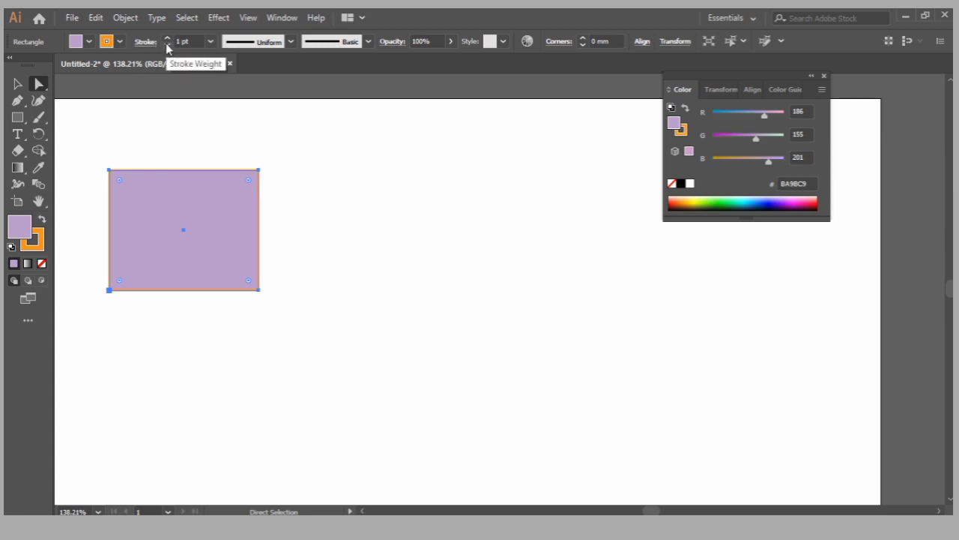
Lower the rectangle's stroke weight until it has no stroke
click(166, 43)
click(165, 44)
click(166, 44)
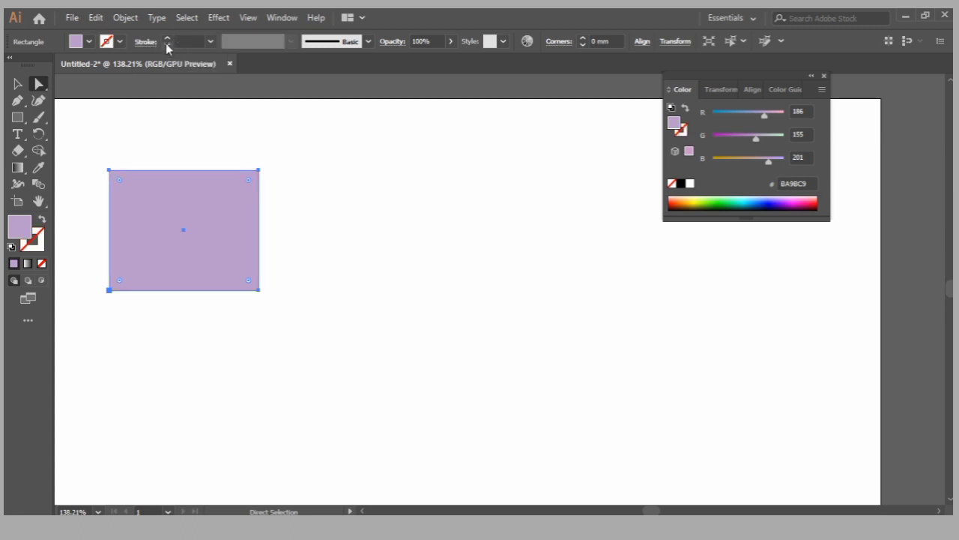
Raise the rectangle's stroke weight in 1 pt increments to 13 pt
click(167, 39)
click(168, 39)
click(167, 39)
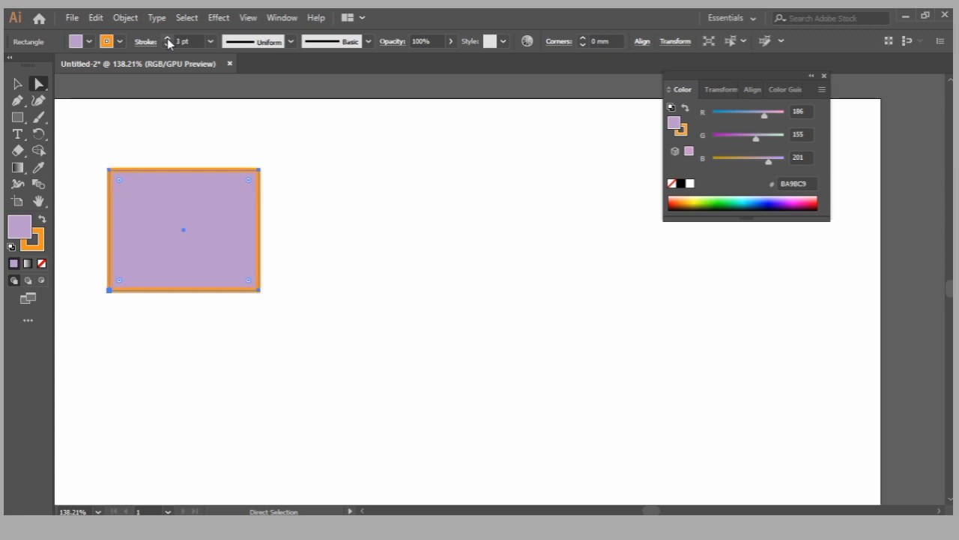
click(167, 39)
click(167, 39)
click(168, 39)
click(167, 39)
click(167, 39)
click(167, 39)
click(167, 39)
click(167, 39)
click(167, 39)
click(167, 39)
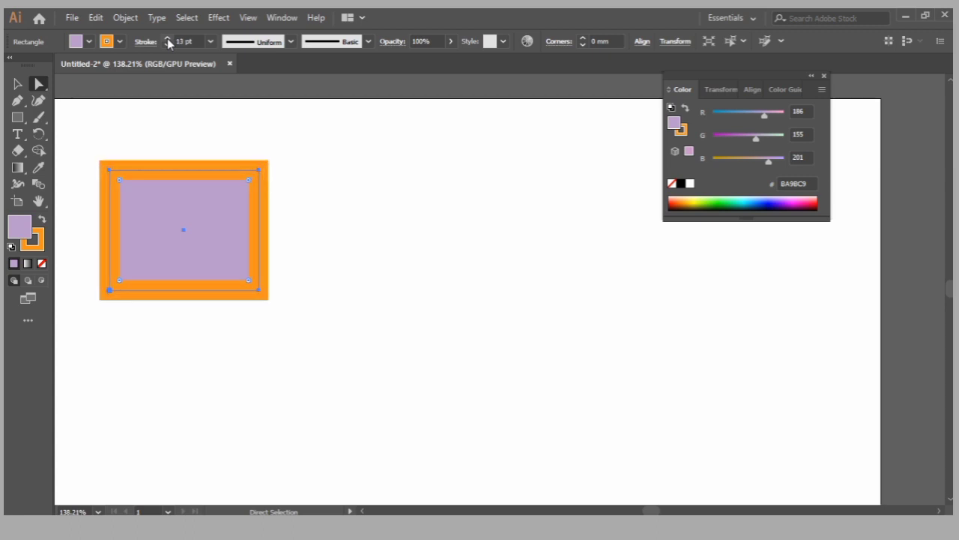
Try preset stroke weights of 0.75 pt and 7 pt, set the rectangle's stroke to 20 pt, and deselect it
click(212, 42)
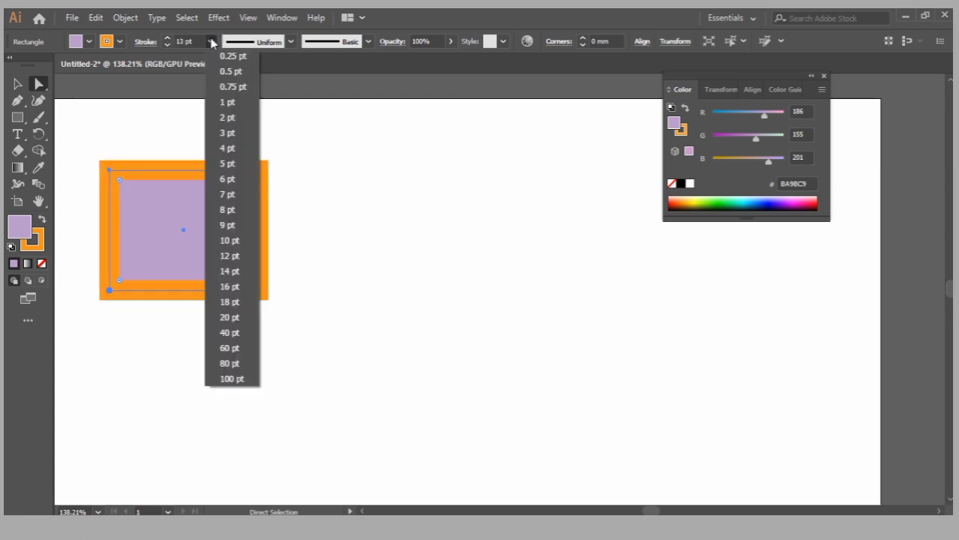
click(232, 87)
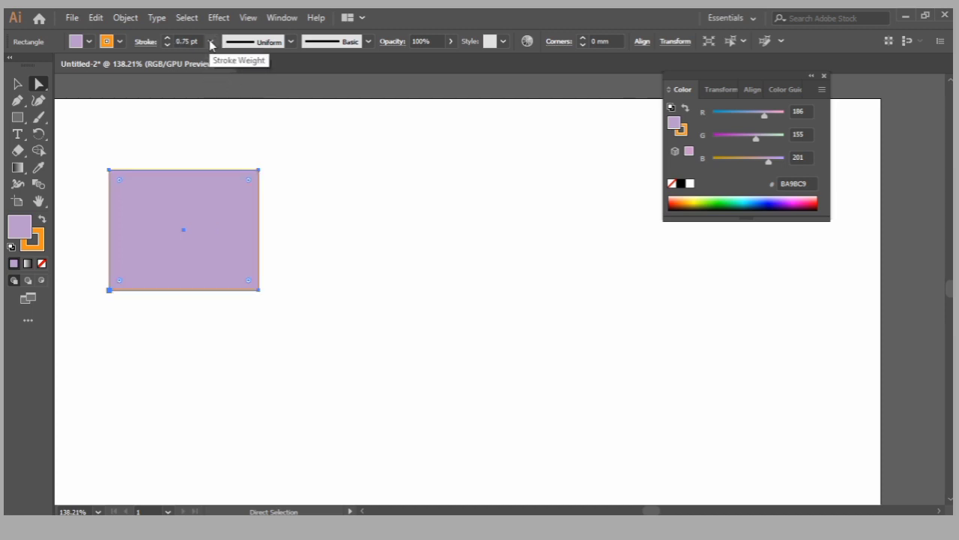
click(212, 42)
click(229, 196)
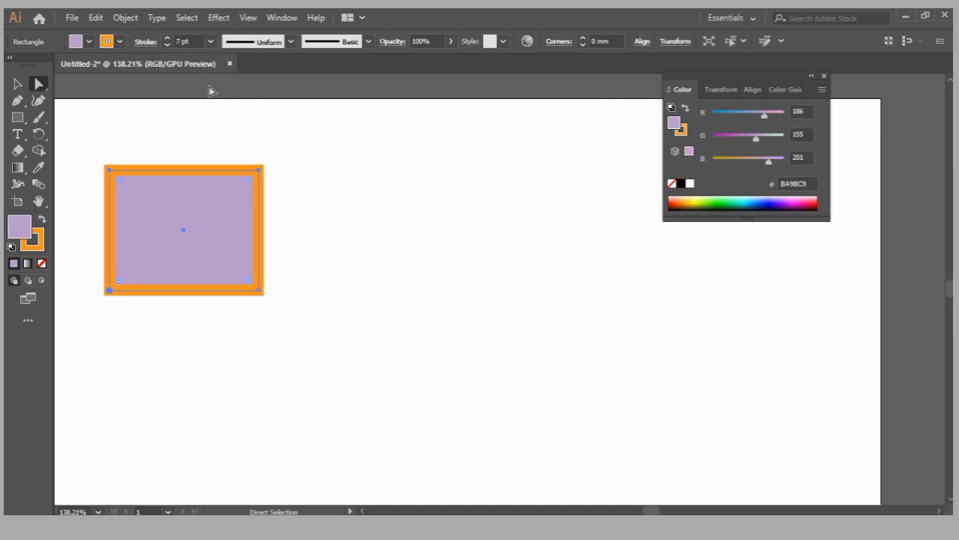
click(210, 42)
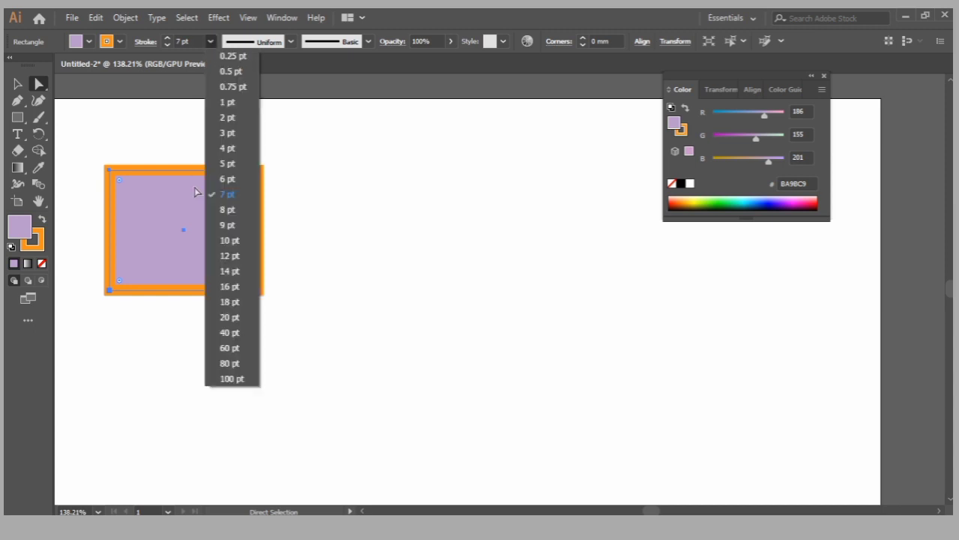
click(211, 317)
click(120, 128)
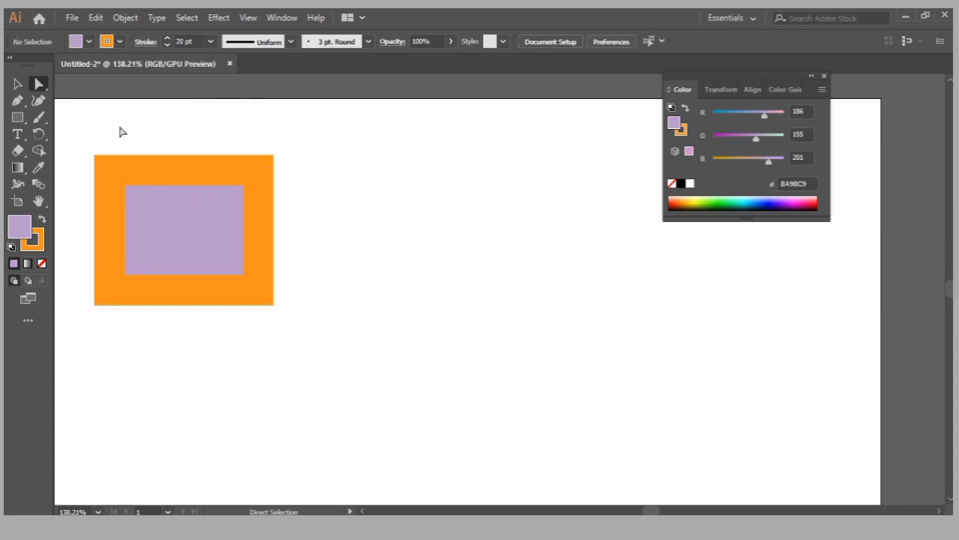
Select the rectangle, try to pull its upper-right corner widget outward with the Direct Selection tool, and deselect it
drag(59, 113, 293, 324)
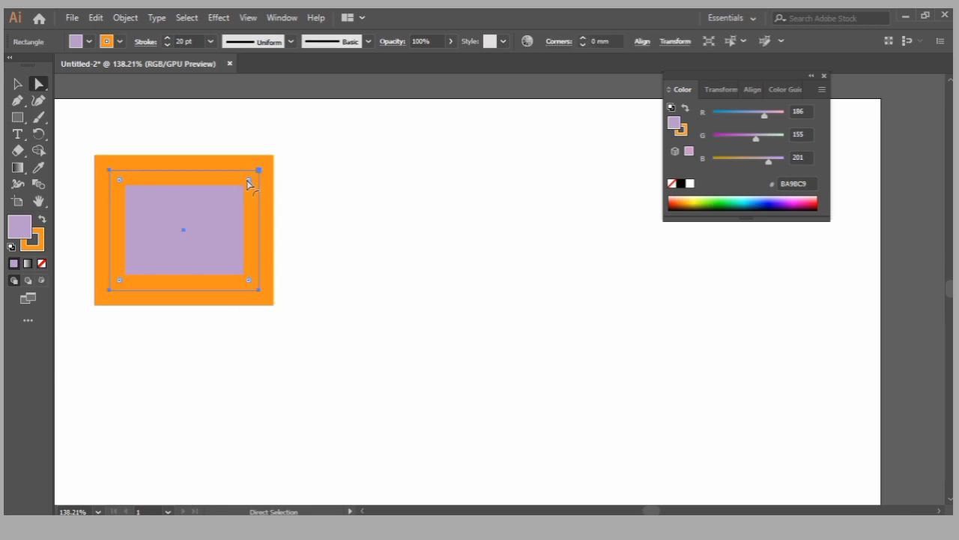
drag(249, 183, 419, 107)
click(184, 110)
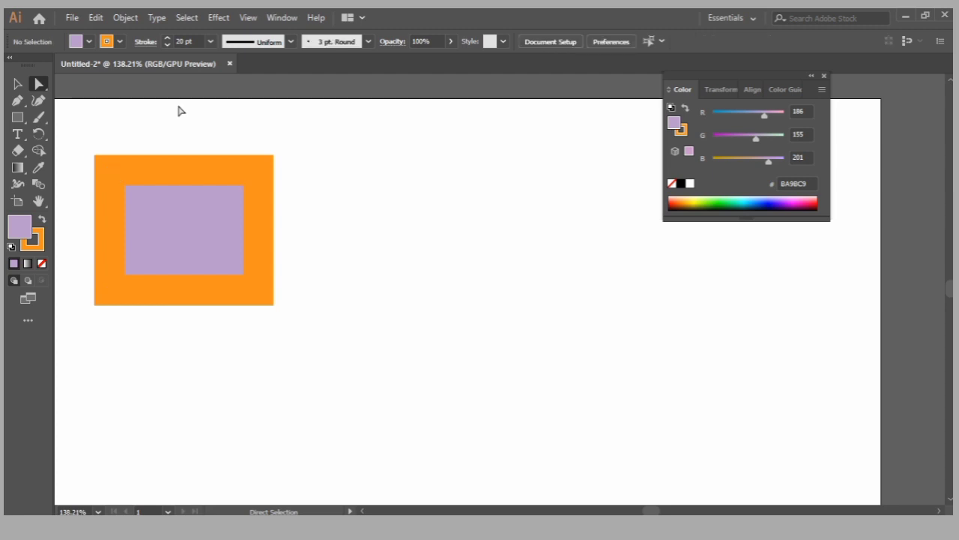
With the Selection tool, shorten the rectangle from its bottom edge until the orange stroke covers the fill, and deselect it
click(16, 84)
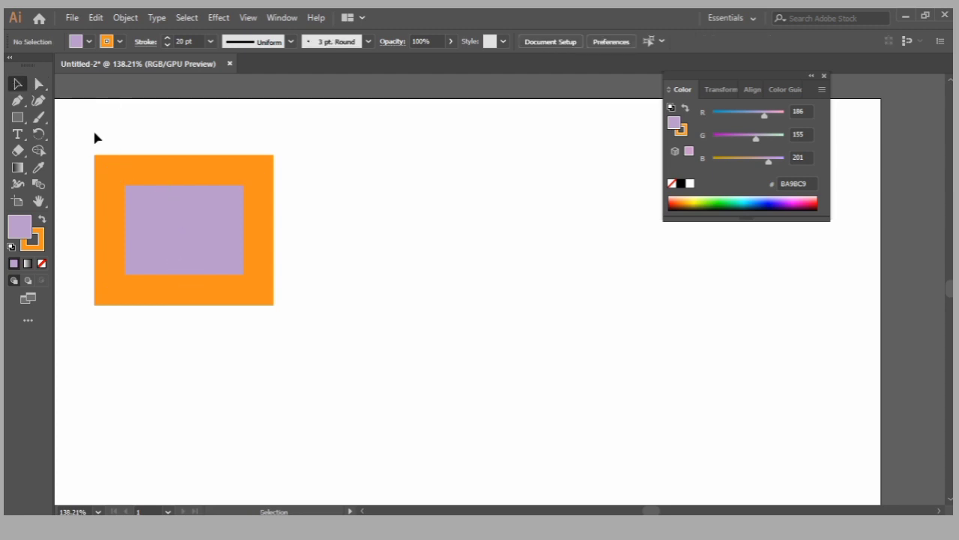
drag(94, 132, 308, 352)
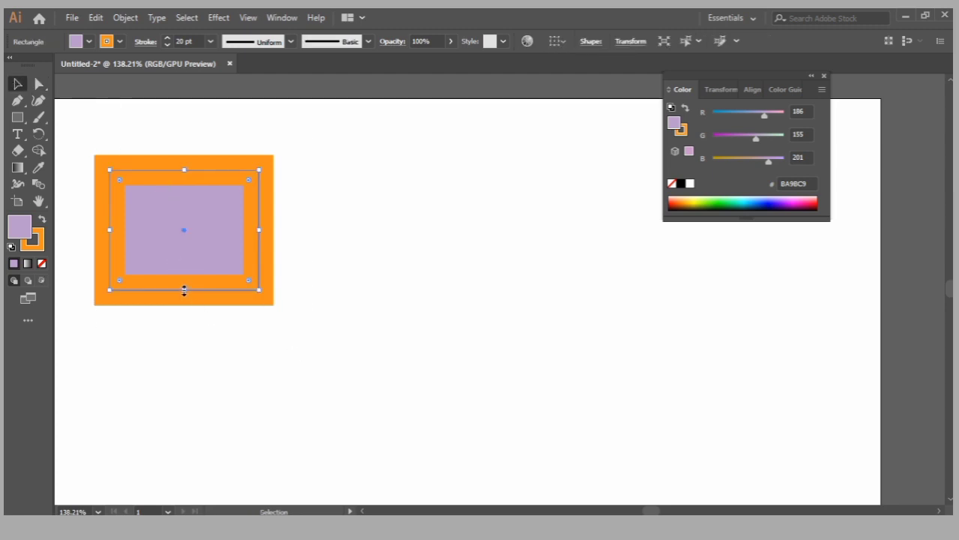
drag(184, 290, 187, 198)
click(370, 233)
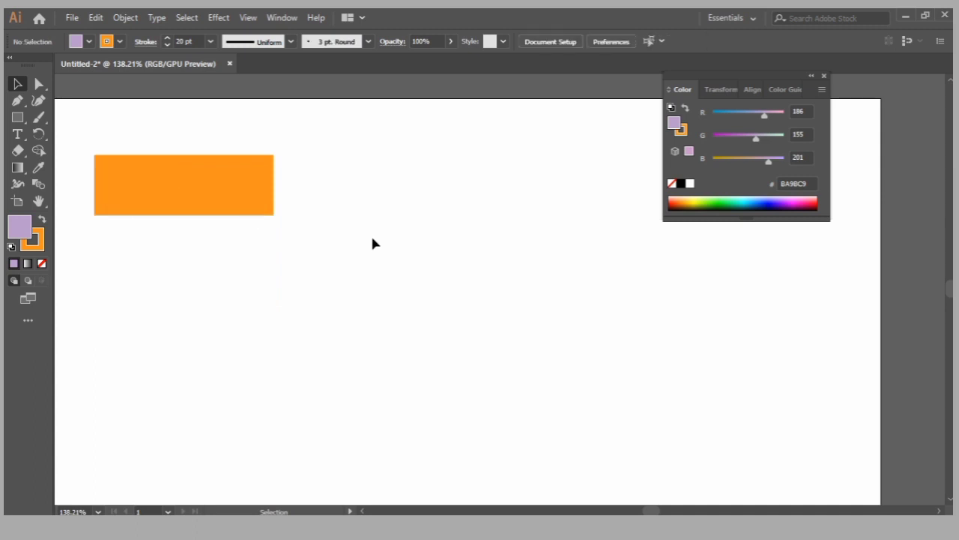
Reselect the rectangle and shrink its height further from the bottom edge until its path is a flat line
click(202, 186)
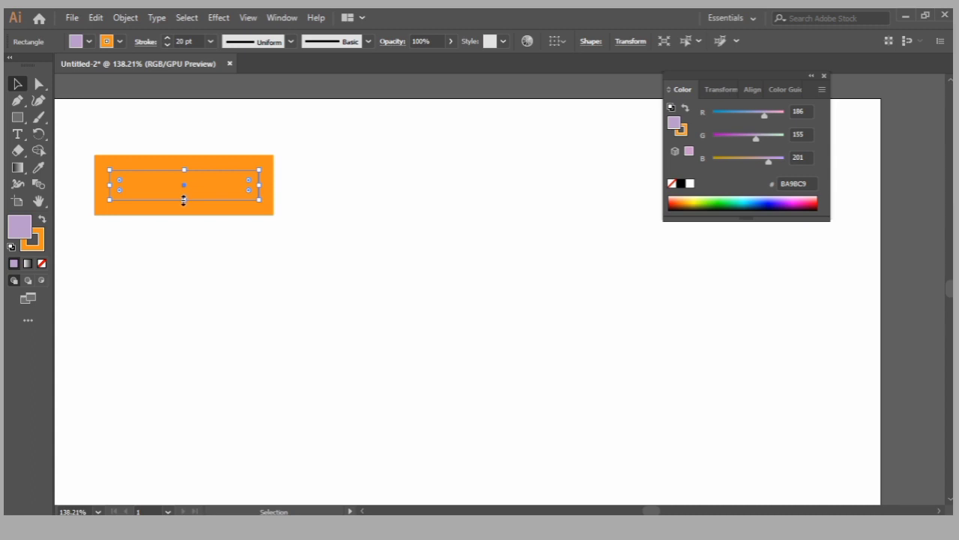
drag(184, 199, 183, 177)
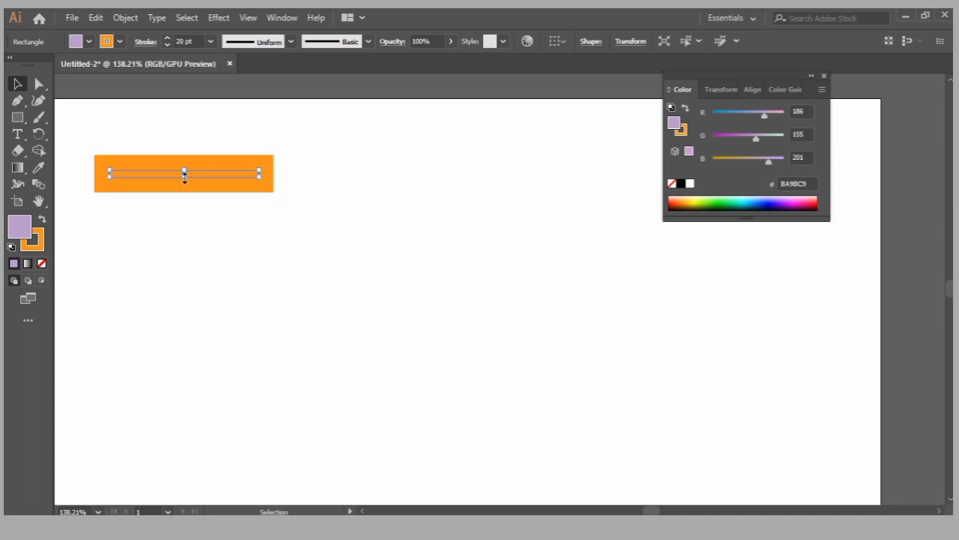
drag(185, 175, 185, 170)
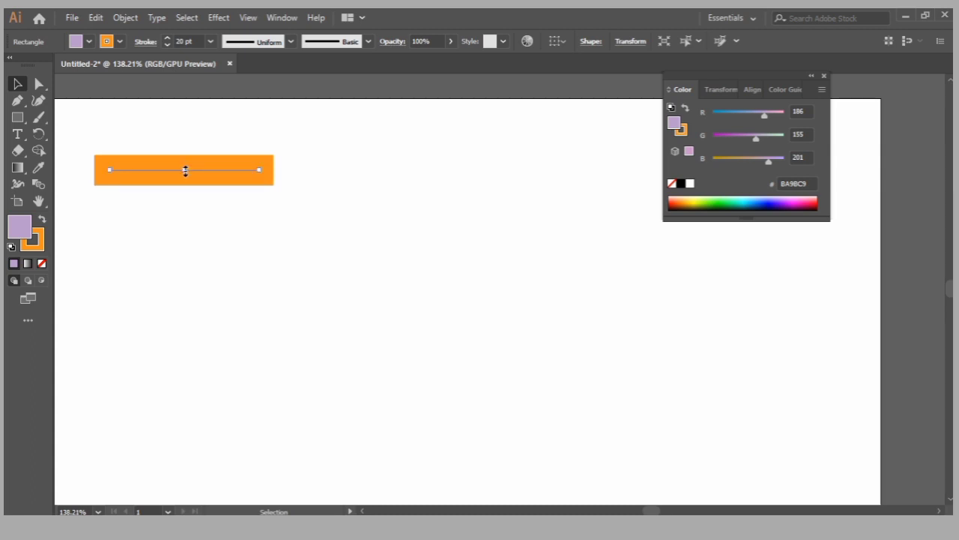
Deselect and reselect the flattened rectangle, and move it right and slightly down with the Direct Selection tool
click(190, 231)
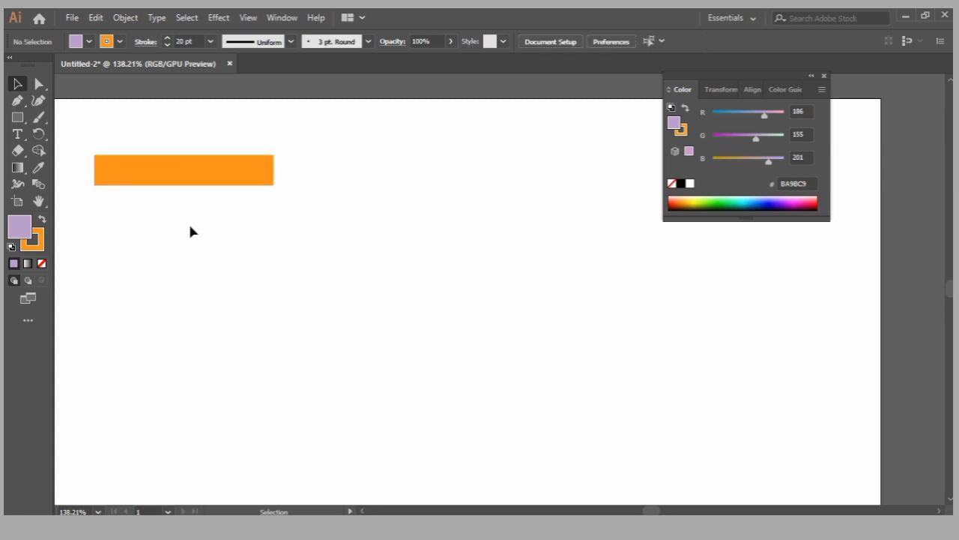
click(143, 174)
click(39, 84)
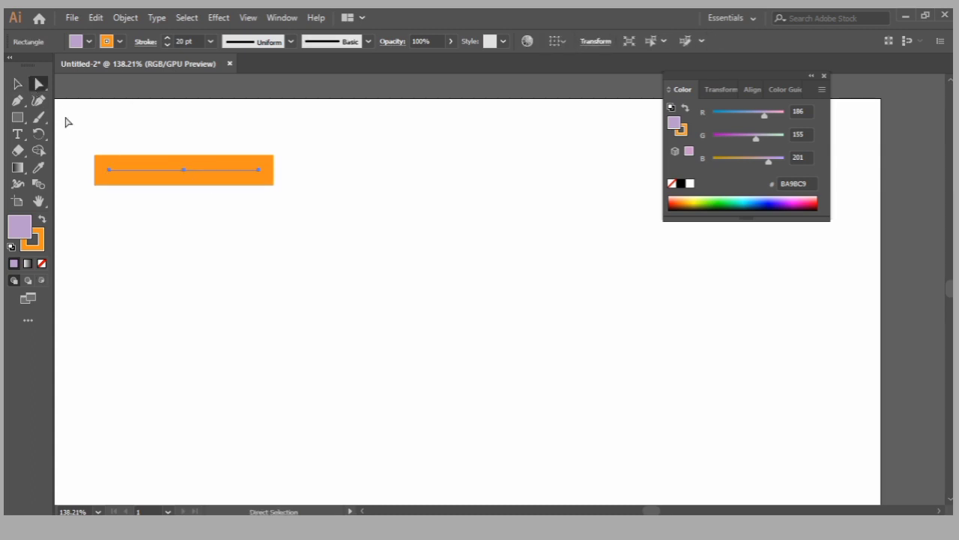
drag(73, 127, 345, 238)
drag(259, 171, 302, 186)
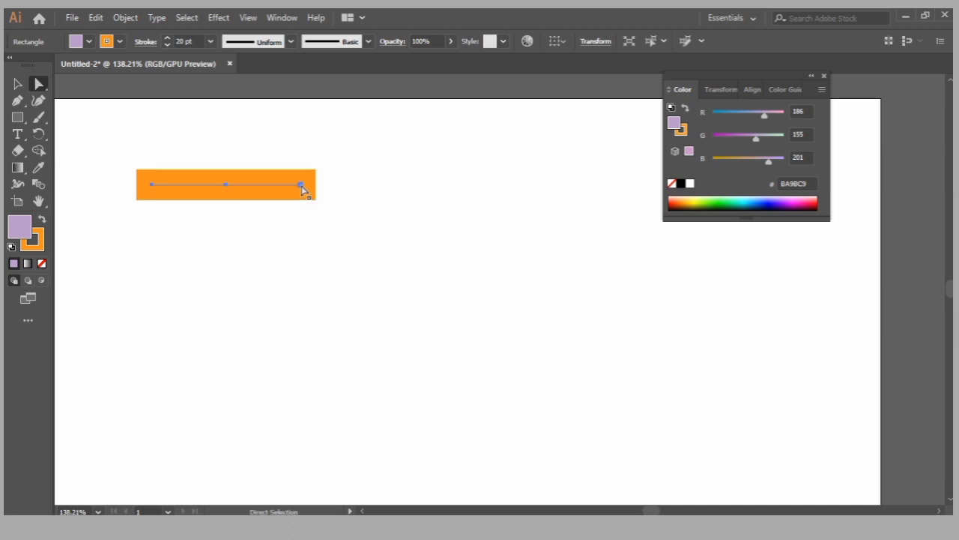
Reselect the whole flattened rectangle with a selection marquee and delete it
click(285, 159)
drag(138, 149, 388, 292)
click(215, 132)
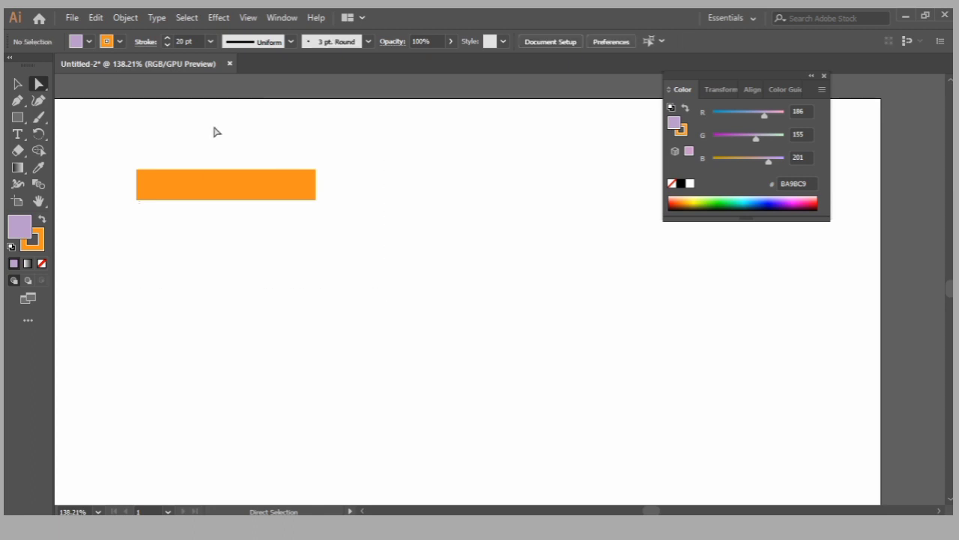
drag(126, 148, 390, 266)
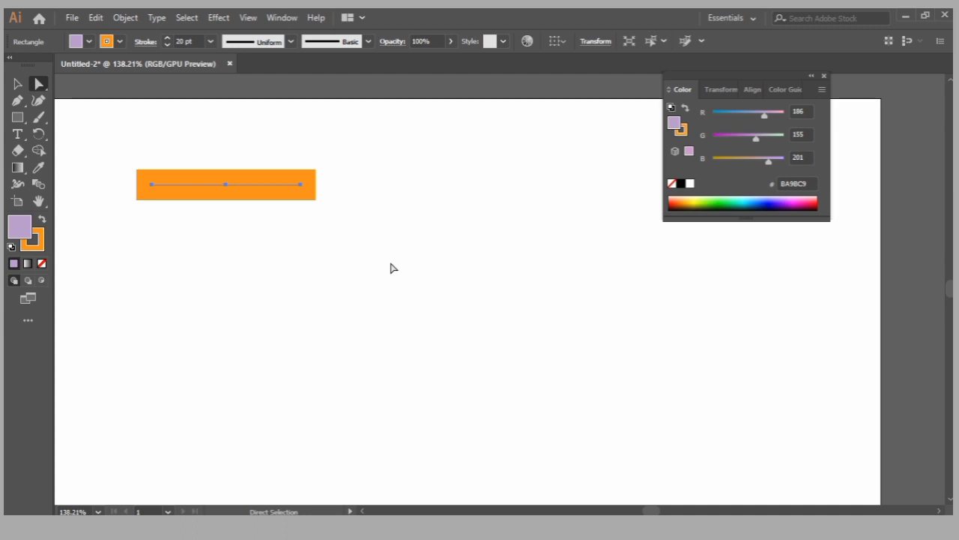
key(Delete)
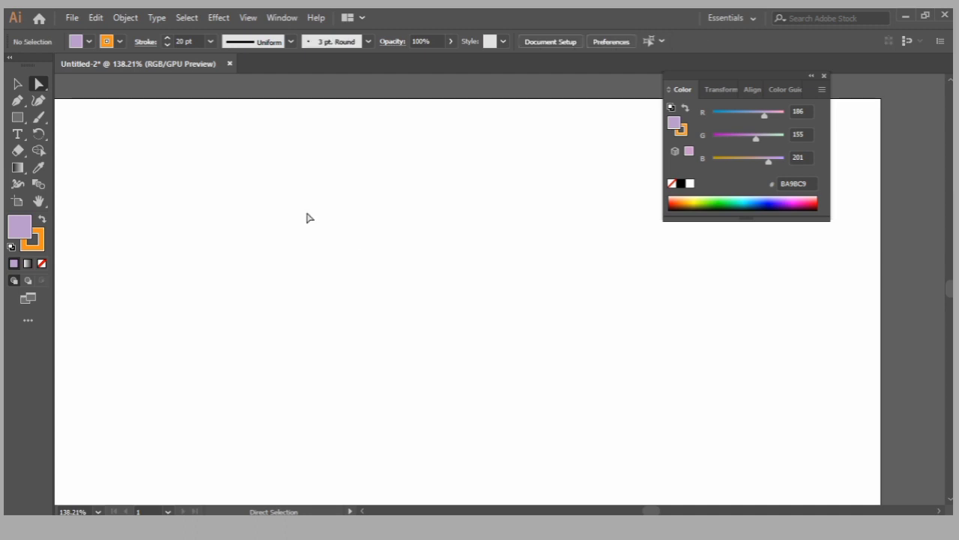
Try drawing a straight horizontal segment with the Pen tool at the 20 pt stroke weight, and undo its end point
click(19, 101)
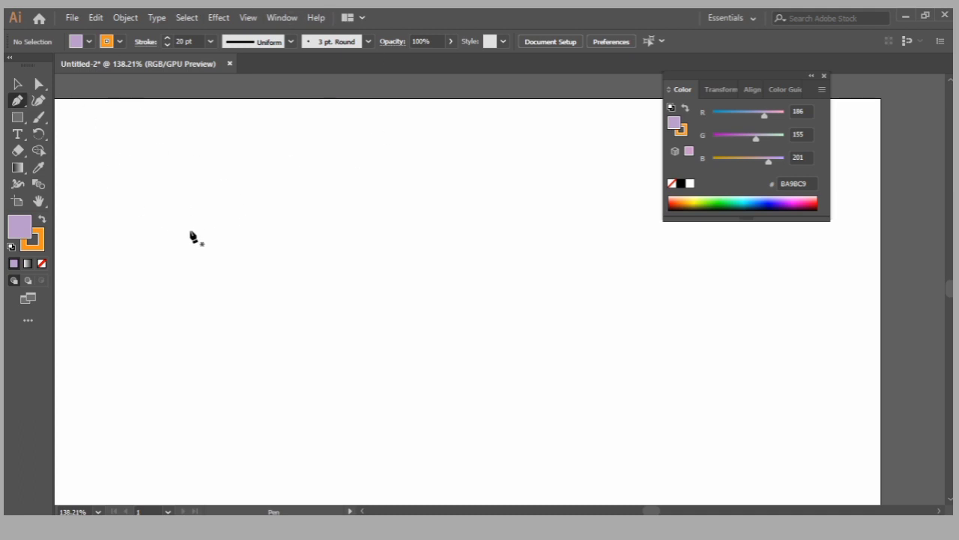
click(172, 165)
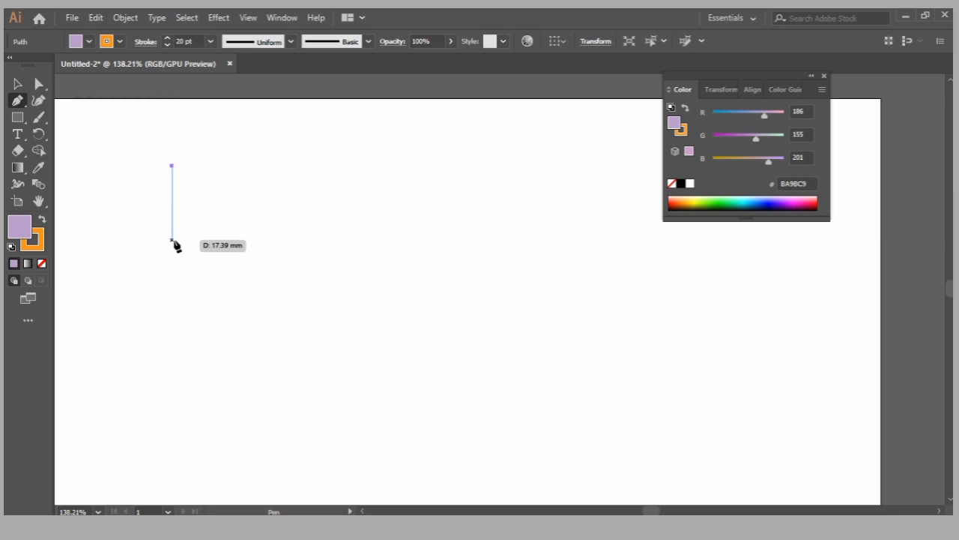
click(296, 166)
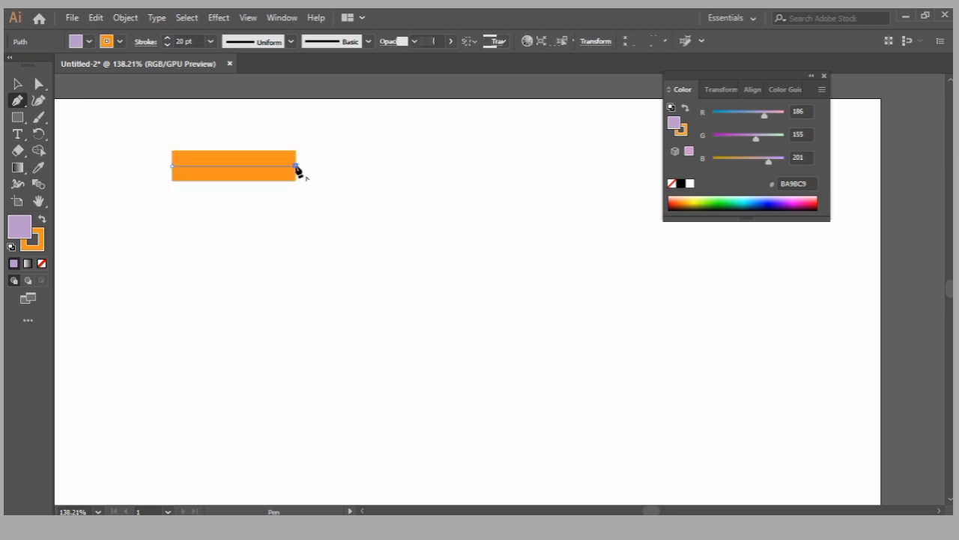
key(ctrl+z)
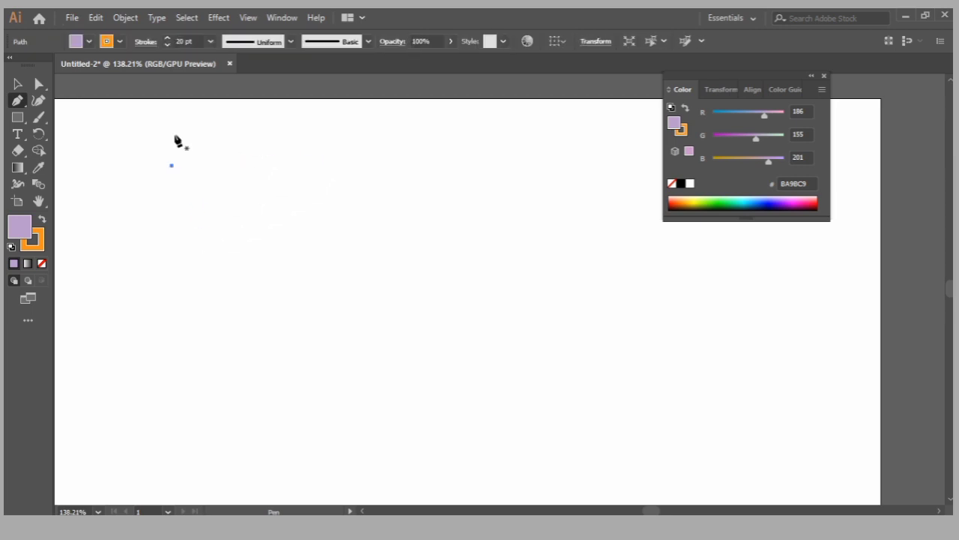
Set the stroke weight to 0.5 pt and delete the leftover single anchor point
click(209, 41)
click(227, 72)
key(Delete)
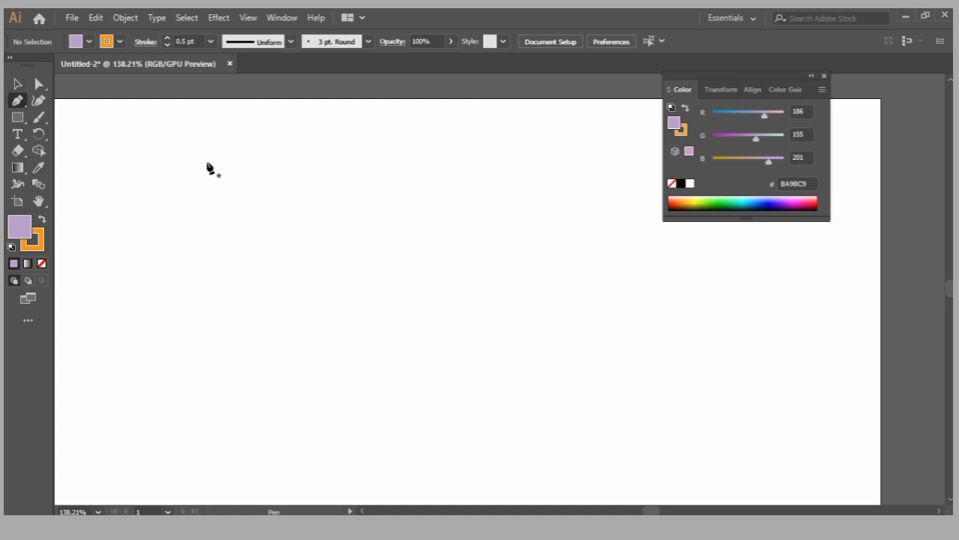
Draw a nearly vertical two-point line with the Pen tool, end the path with the Selection tool, and deselect it
click(245, 136)
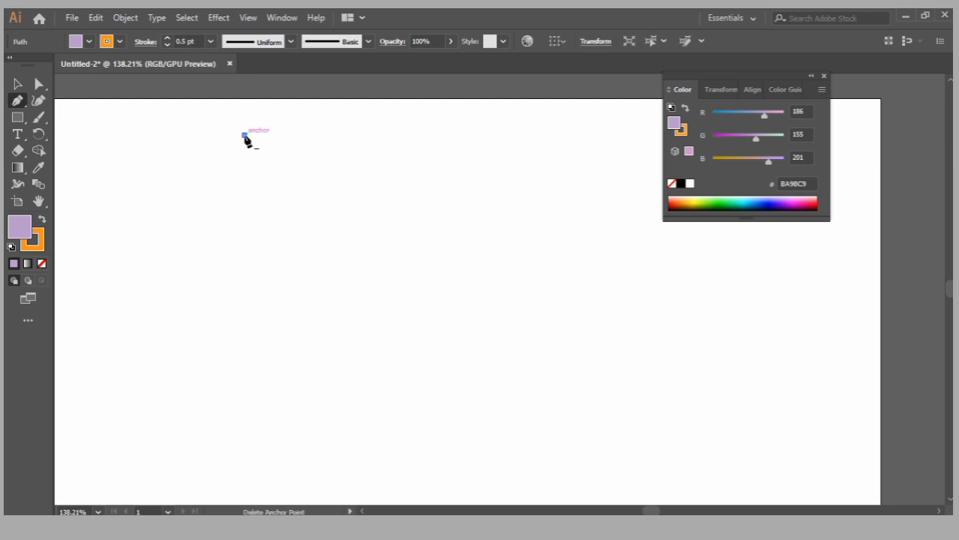
click(249, 284)
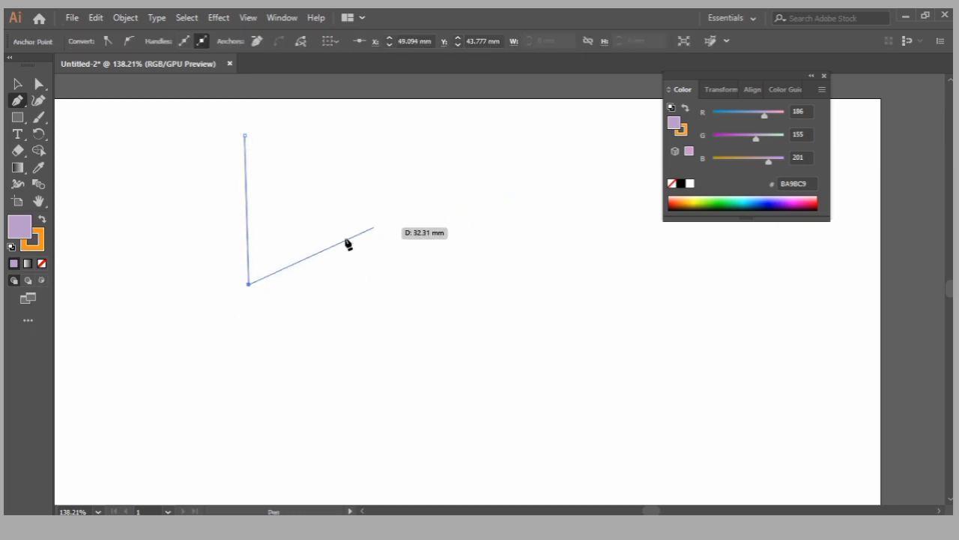
key(v)
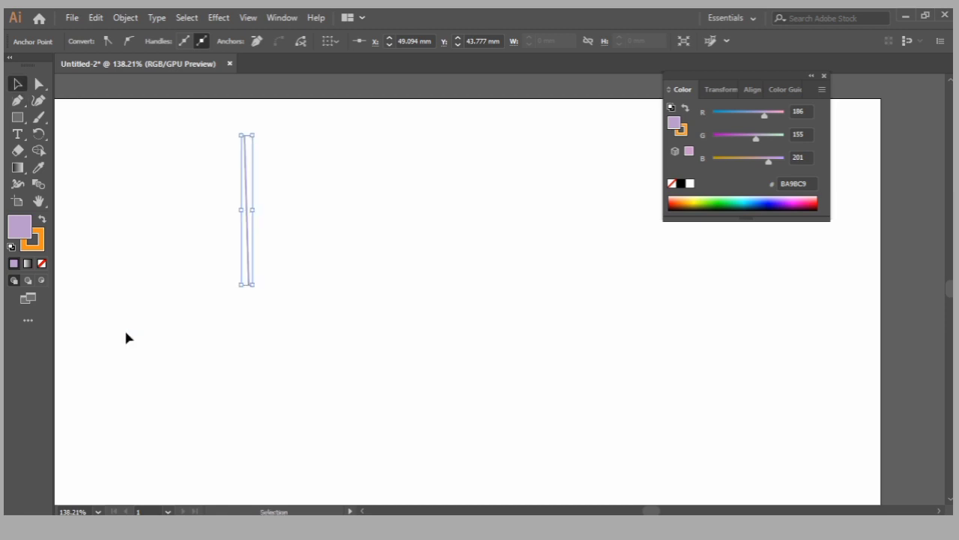
click(475, 149)
Move the nearly vertical line left and slightly down, and delete it
drag(249, 179, 213, 197)
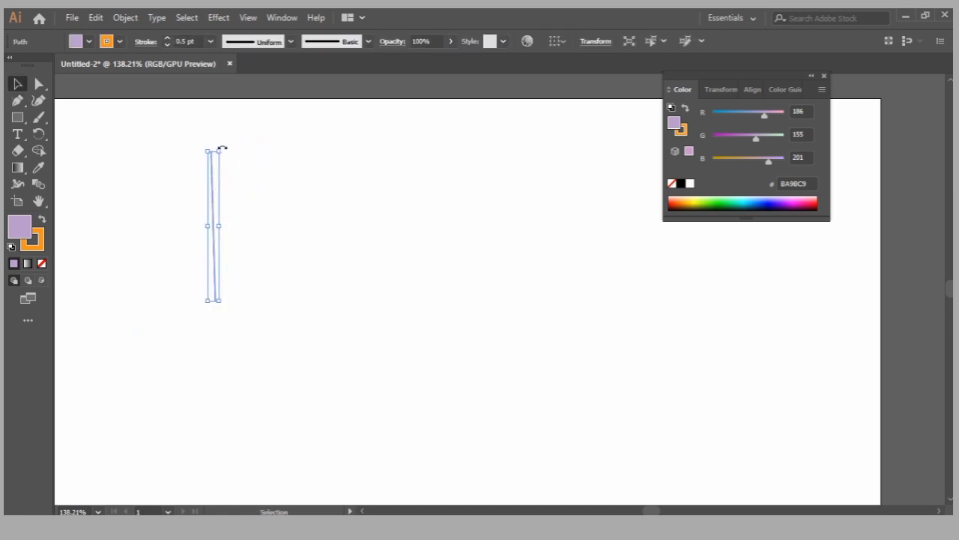
drag(223, 148, 222, 148)
key(Delete)
Draw a closed four-sided box about 22 mm wide and 19 mm high with the Pen tool, and deselect it
key(p)
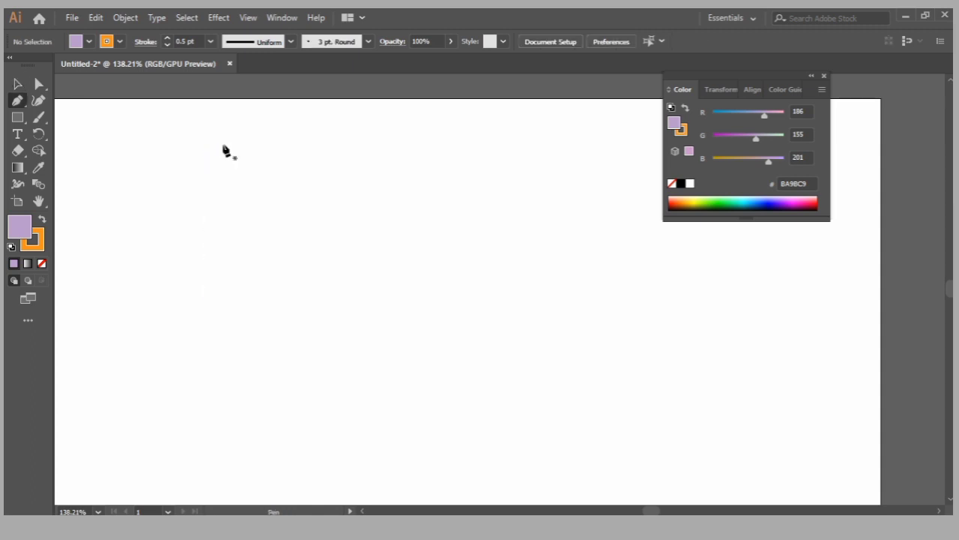
click(139, 172)
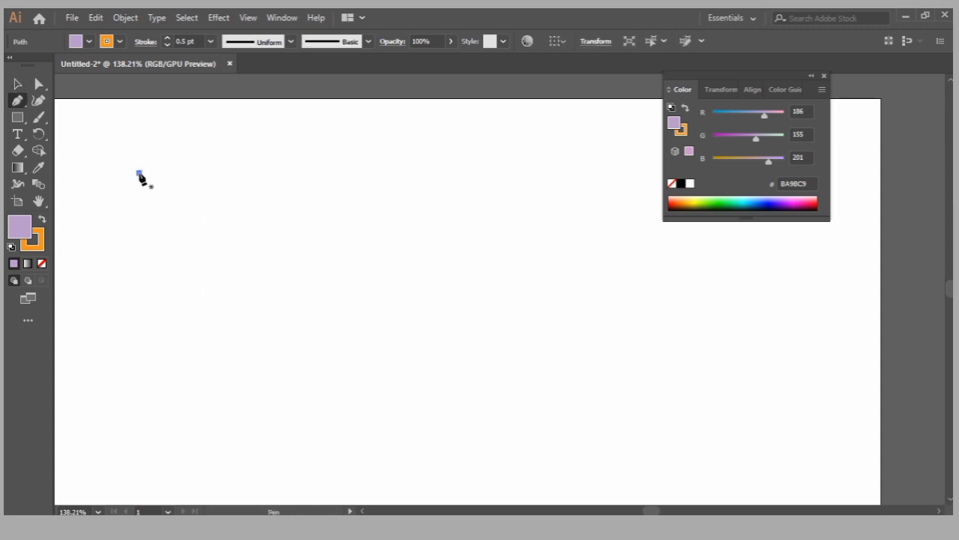
click(138, 255)
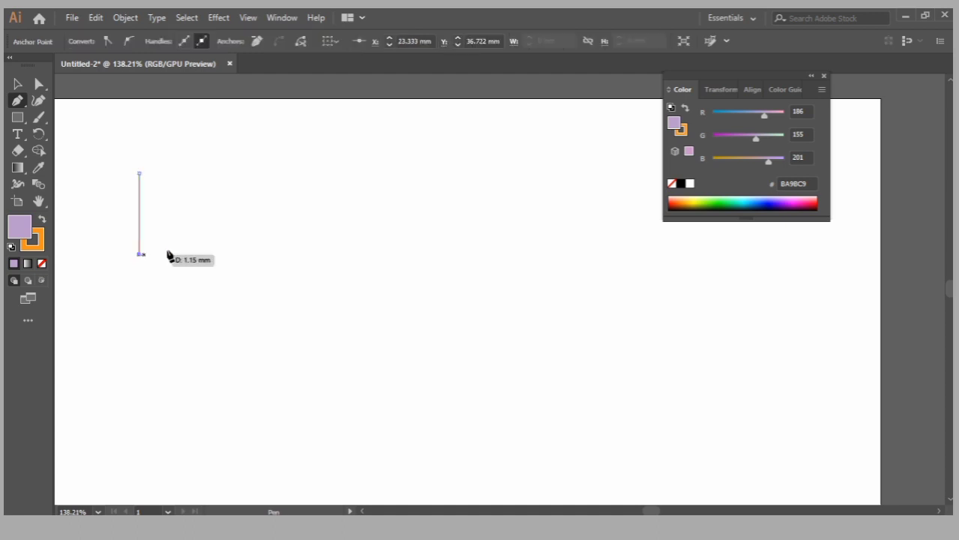
click(233, 255)
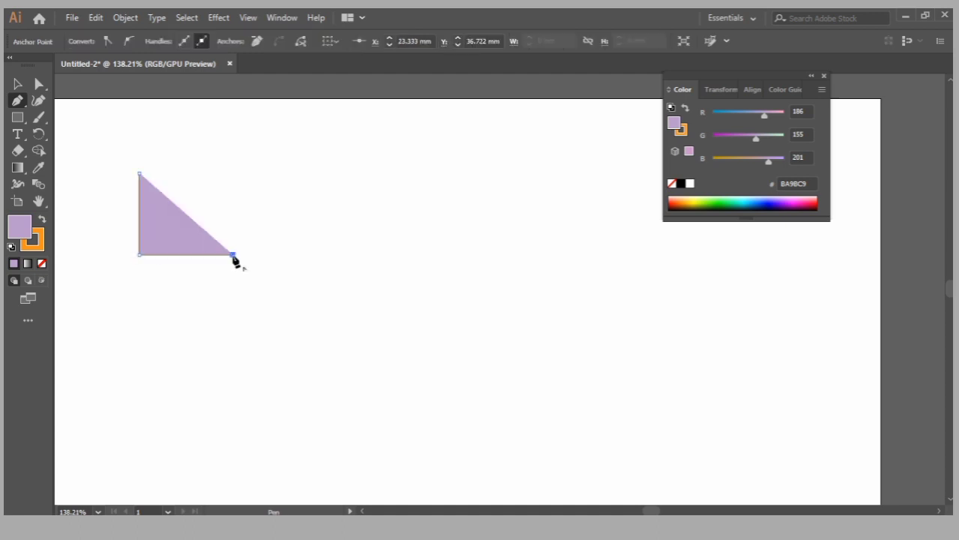
click(233, 174)
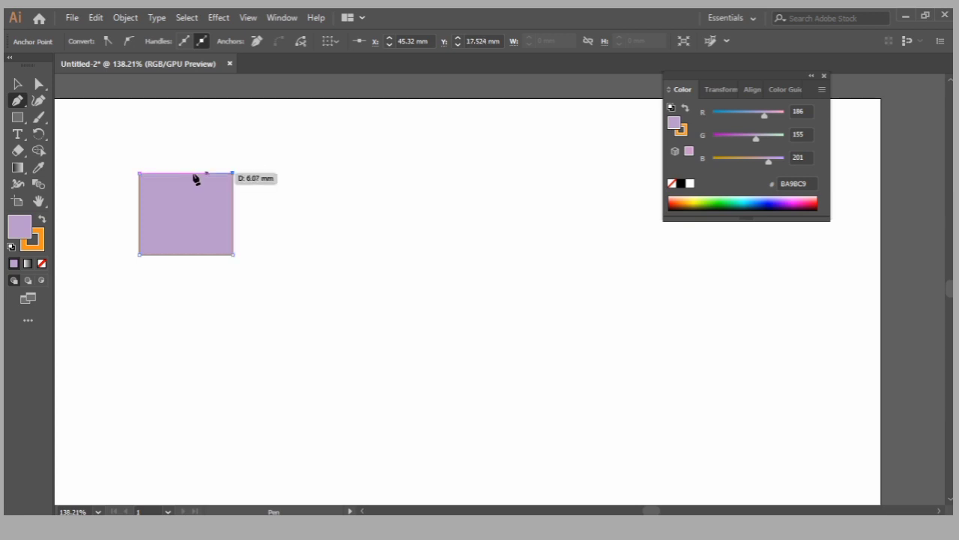
click(139, 174)
key(v)
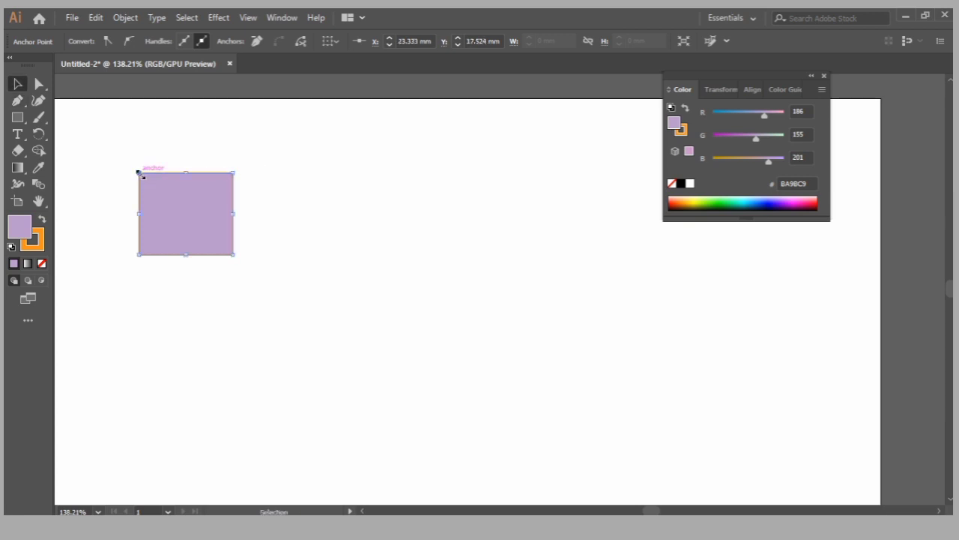
click(342, 148)
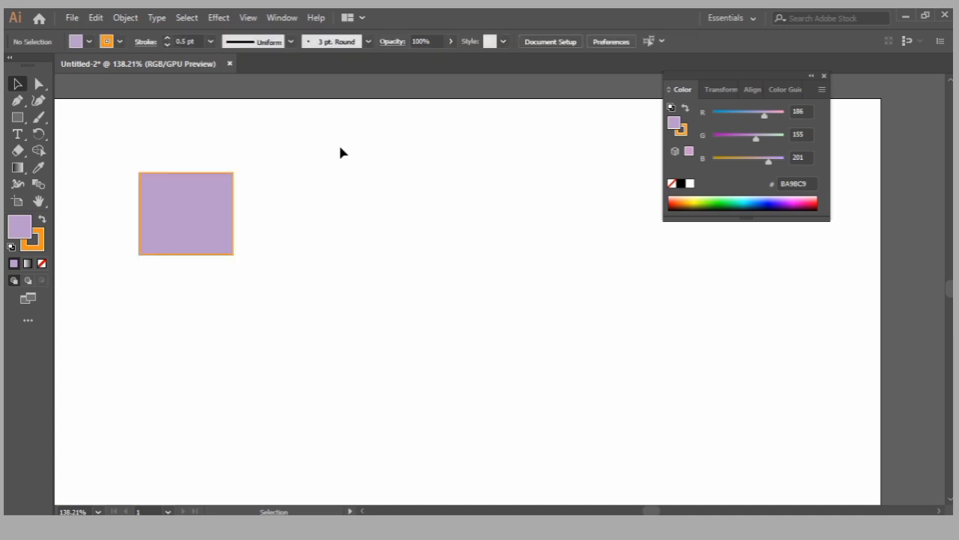
Start a larger Pen tool box beside the first, placing its left edge about 30 mm high and its bottom edge about 32 mm long
key(p)
click(293, 160)
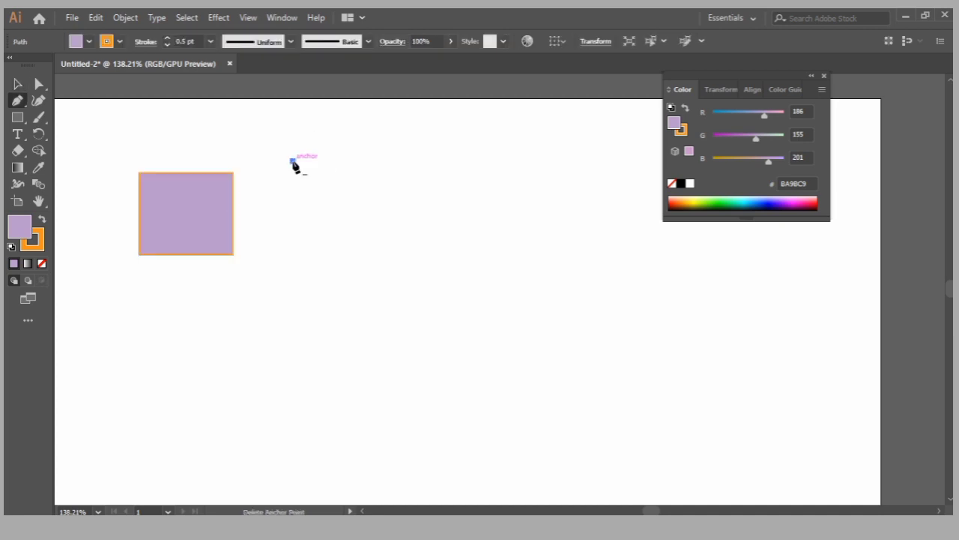
click(293, 287)
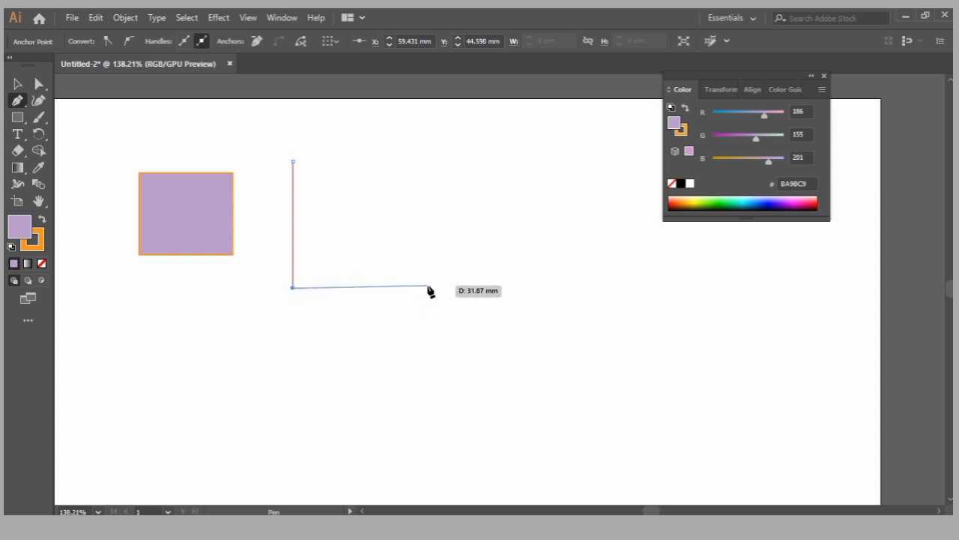
click(428, 285)
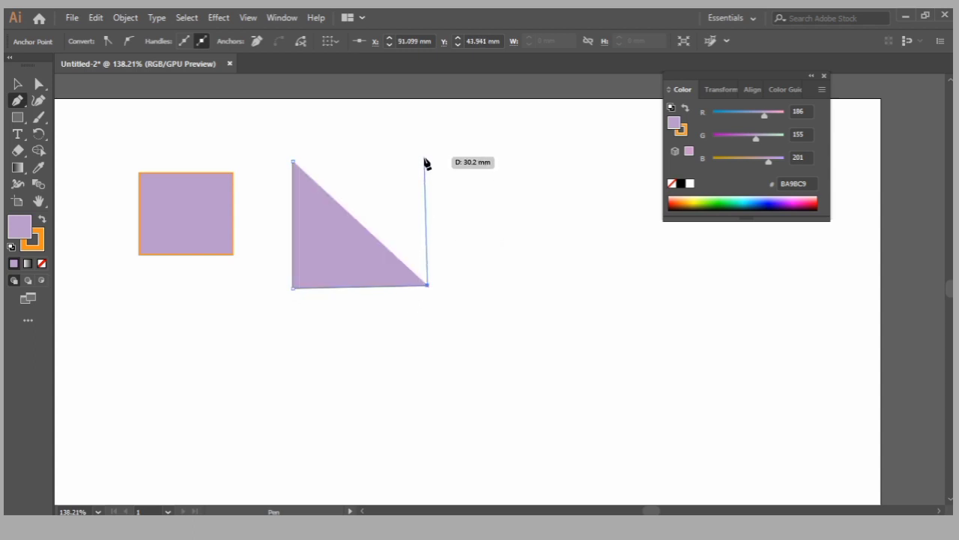
Try placing the larger box's upper-right corner as a curved anchor point with direction handles, and undo it
drag(425, 162, 407, 180)
key(space)
drag(542, 424, 495, 192)
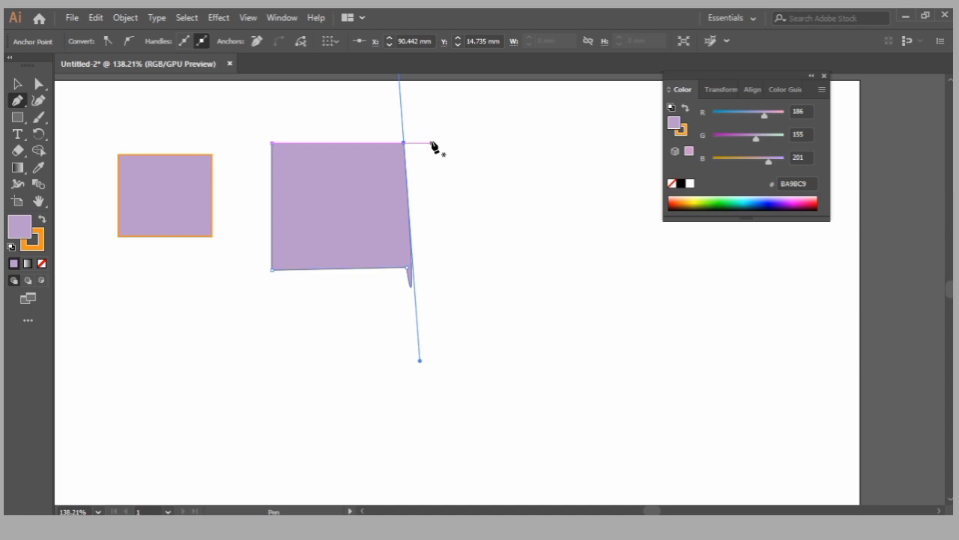
key(ctrl+z)
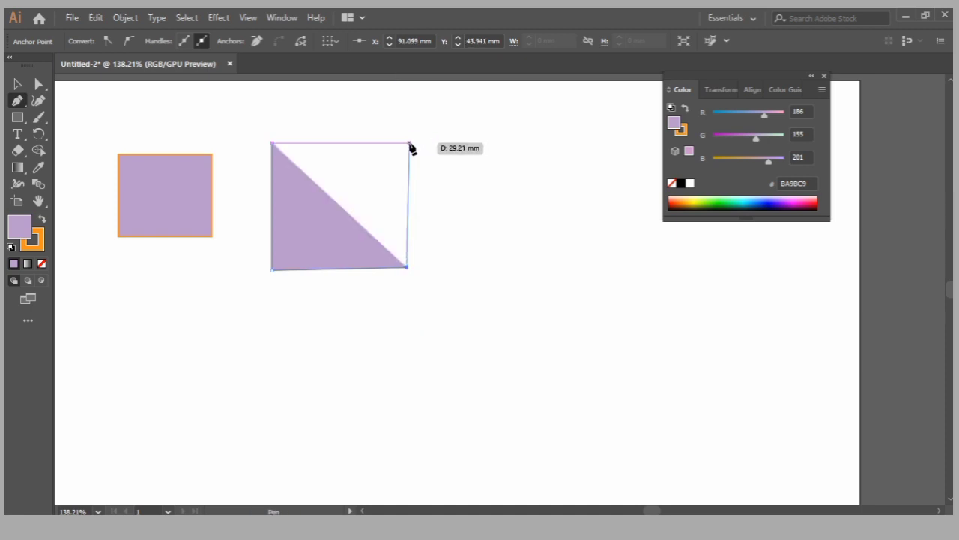
Place the larger box's upper-right corner as a straight anchor point level with the first corner, and close the path
click(410, 142)
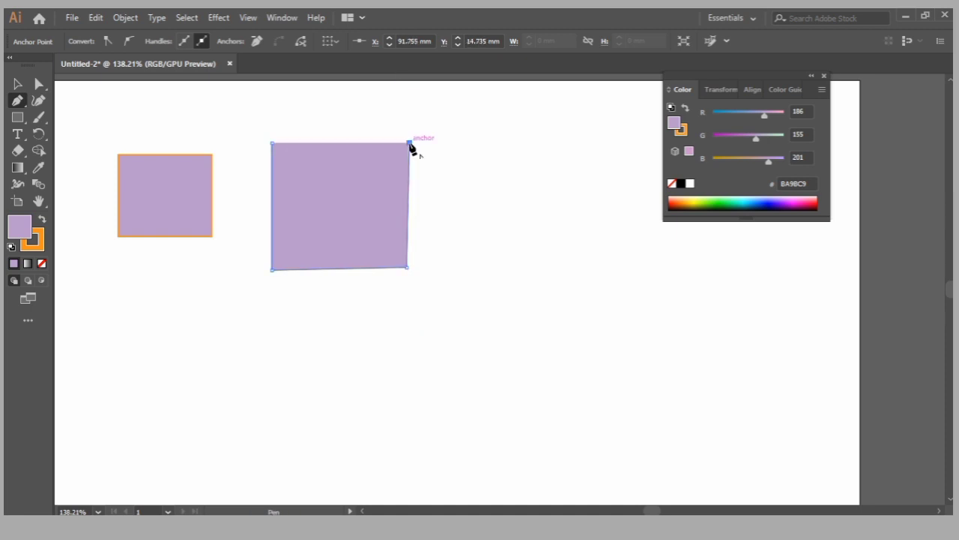
click(271, 143)
key(v)
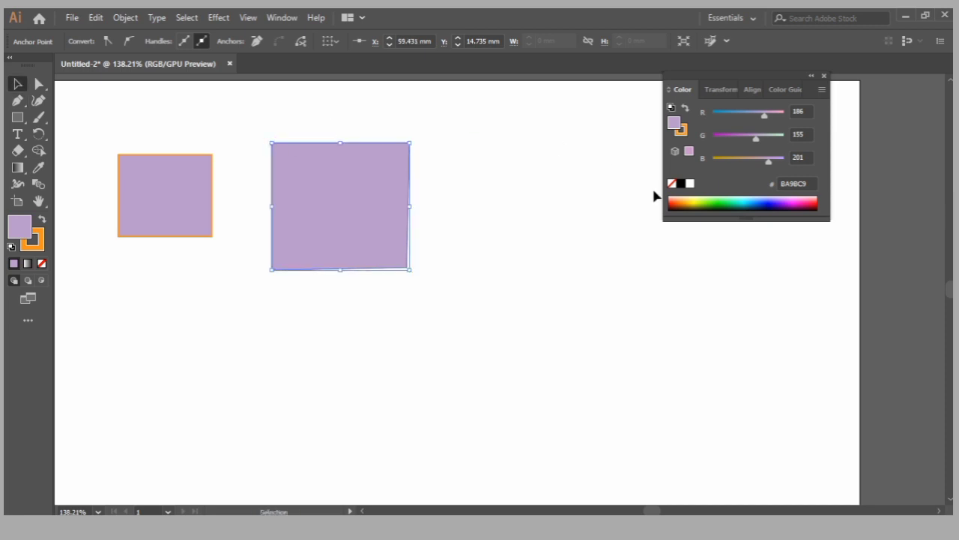
Draw a closed right triangle below the two boxes with the Pen tool, and delete its upper-left corner point
key(p)
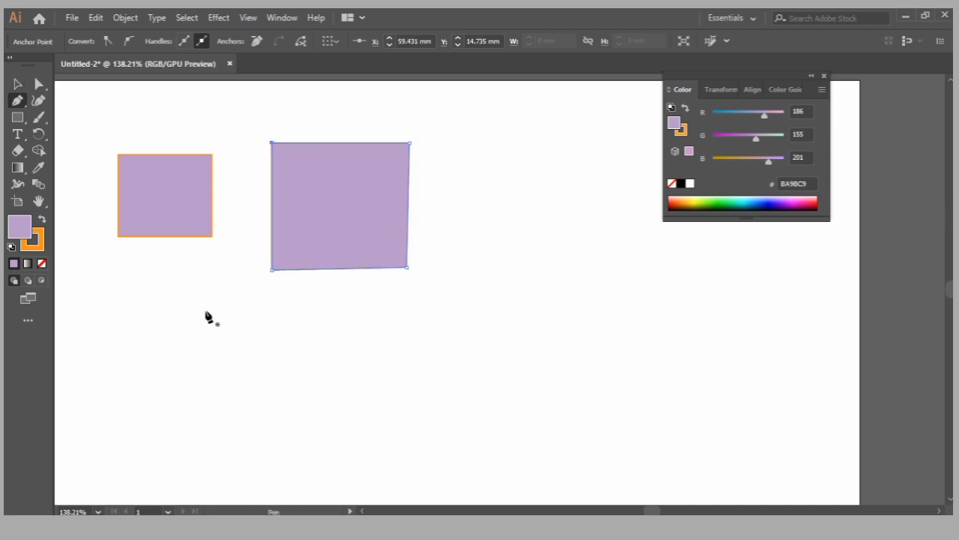
click(190, 291)
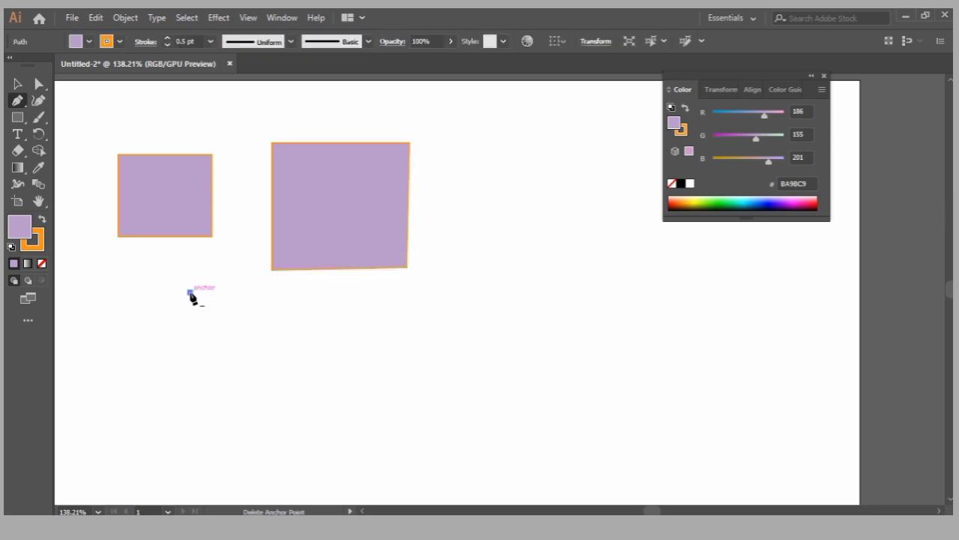
click(190, 390)
click(268, 293)
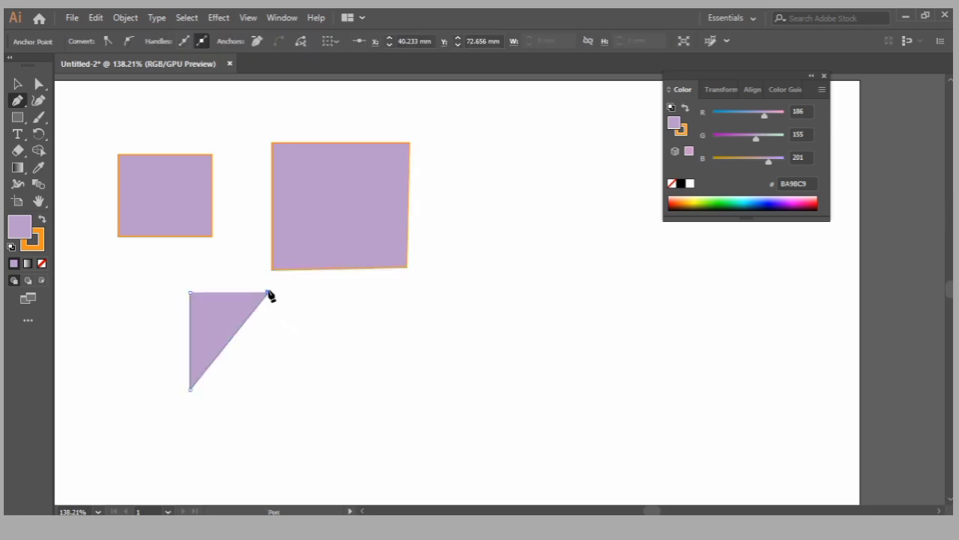
click(190, 293)
key(v)
key(Delete)
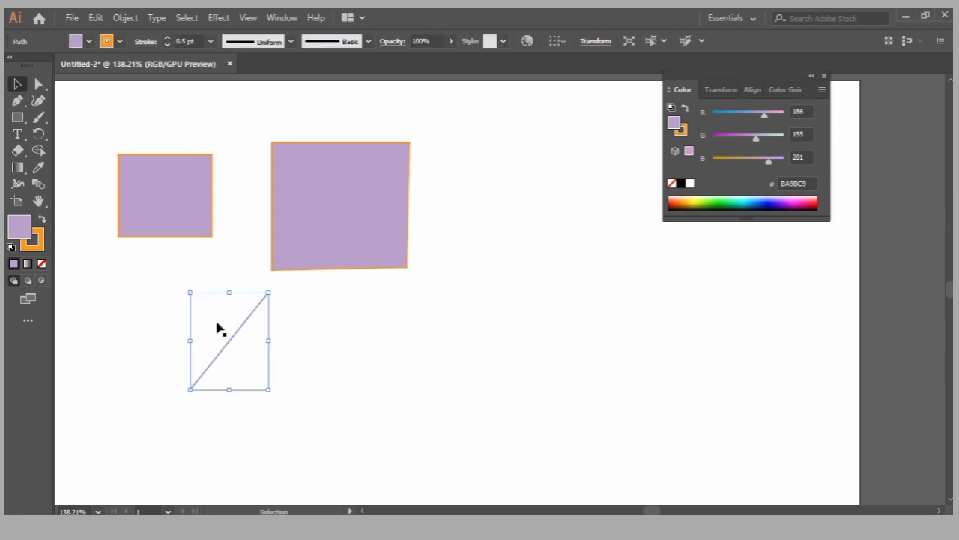
Delete the larger box, the smaller box and the leftover diagonal line to clear the artboard
click(319, 214)
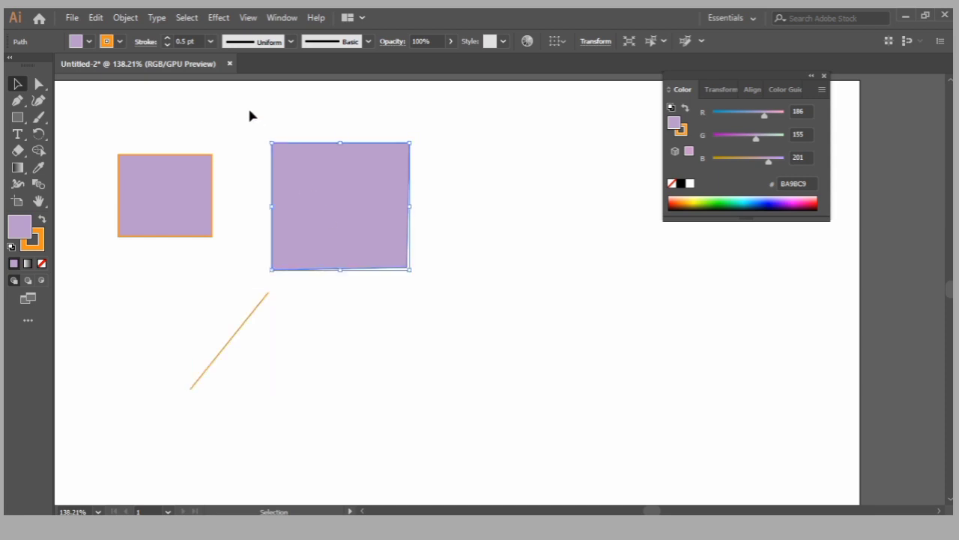
key(Delete)
drag(106, 134, 326, 429)
key(Delete)
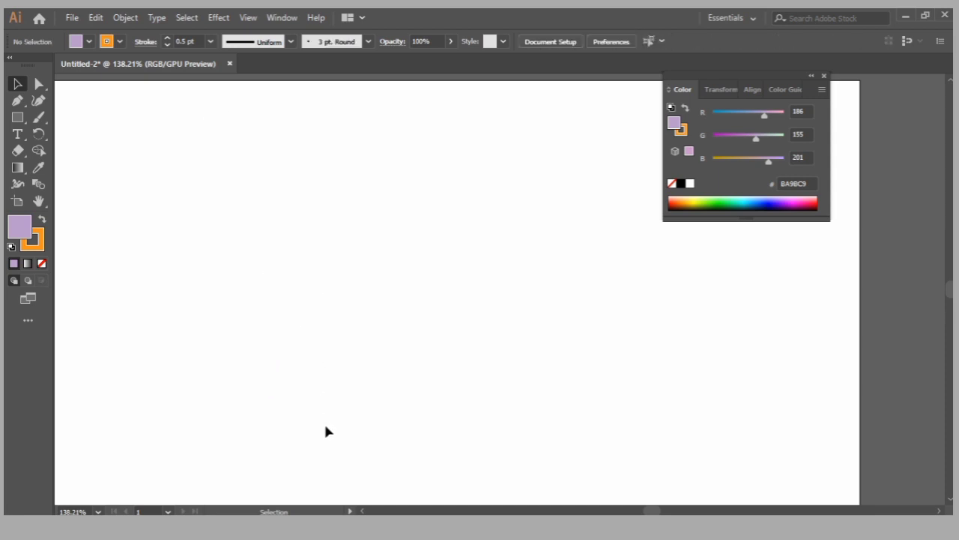
Draw a short, nearly vertical straight line with the Pen tool, and delete it from the artboard
click(17, 103)
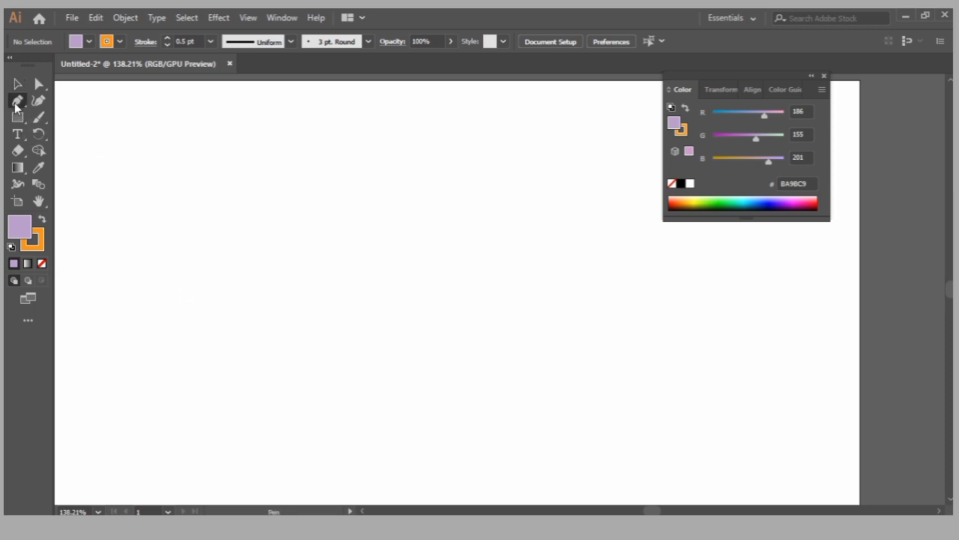
click(195, 119)
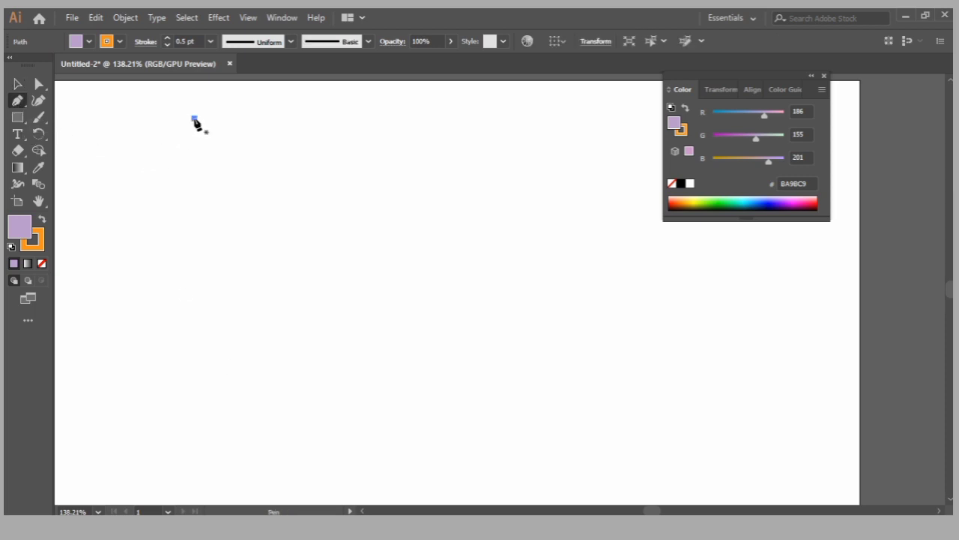
click(192, 213)
key(v)
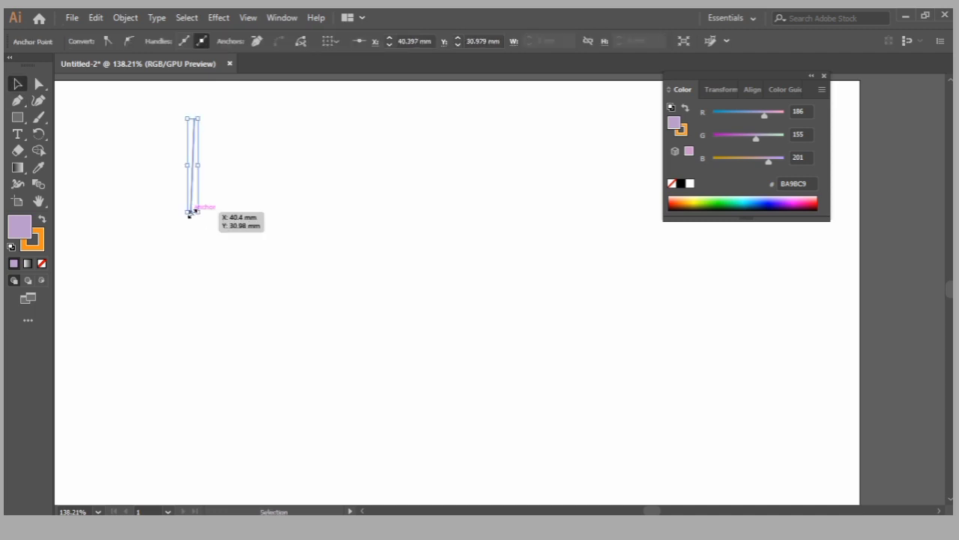
click(229, 201)
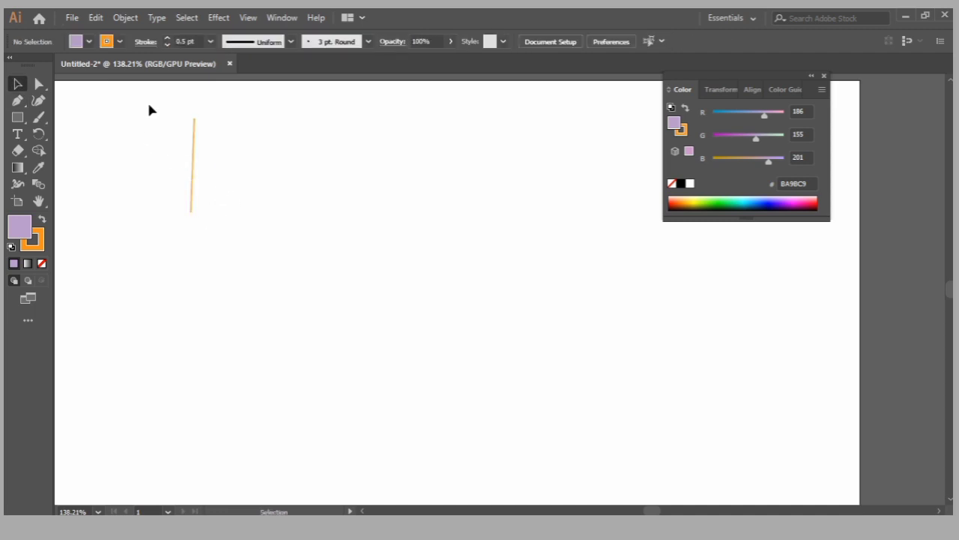
drag(148, 102, 275, 241)
key(Delete)
Try drawing a curved Pen path from an upper anchor point to one about 23 mm below it, try again, and undo both
key(p)
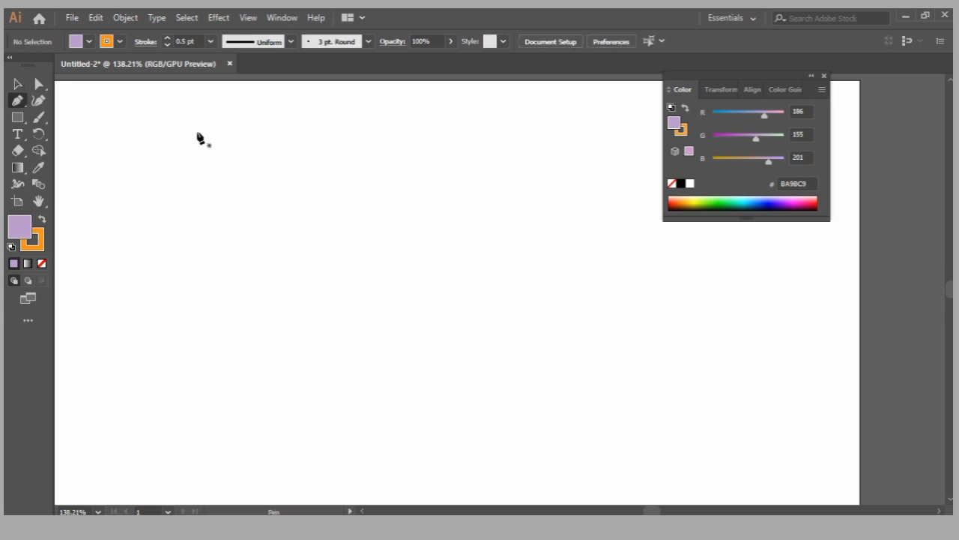
click(197, 132)
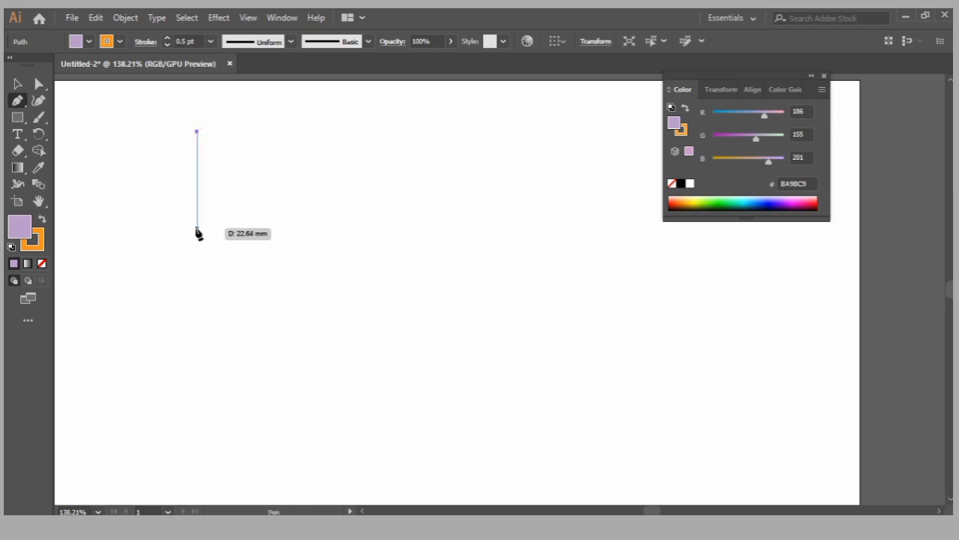
drag(197, 231, 193, 303)
key(ctrl+z)
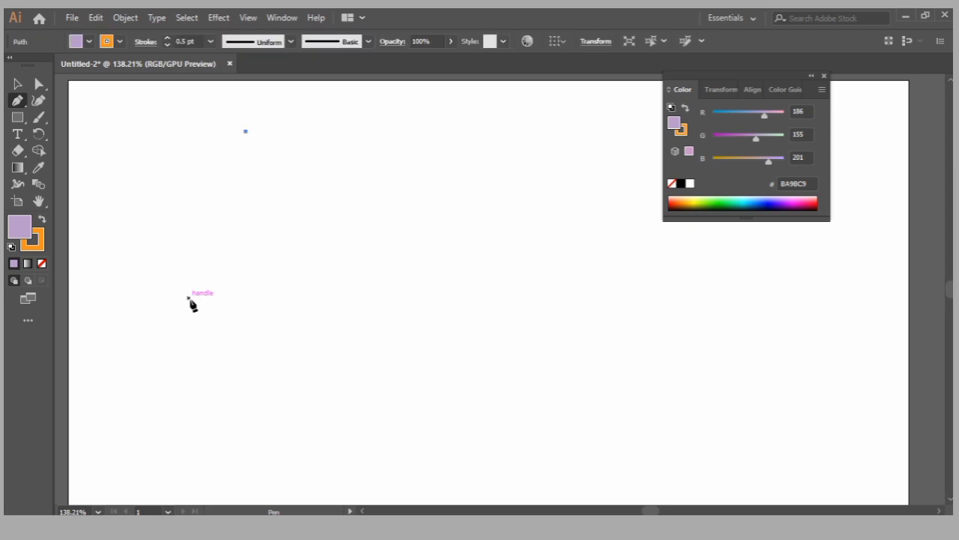
key(ctrl+z)
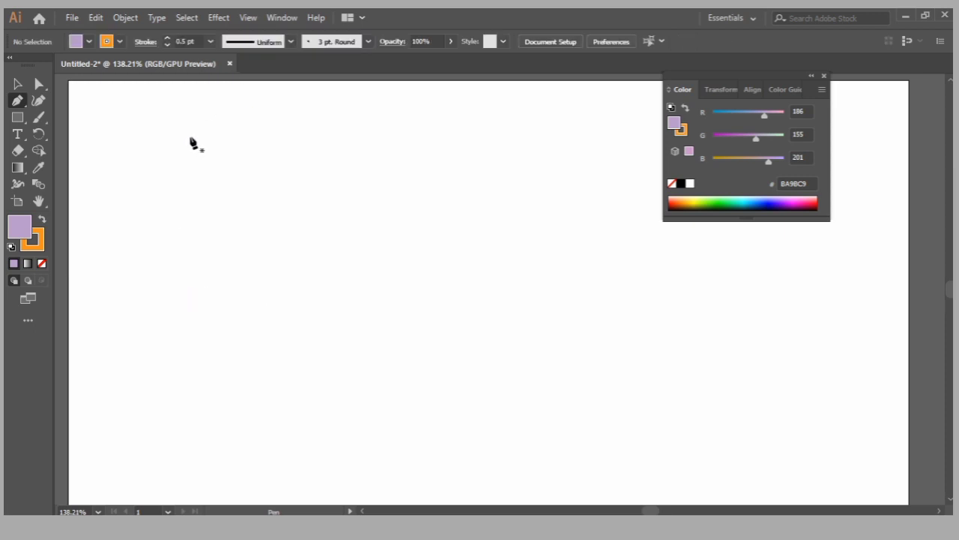
drag(190, 136, 298, 291)
key(ctrl+z)
key(ctrl+z)
Draw a curved Pen segment between two vertically aligned anchor points about 28 mm apart, and delete it
click(193, 141)
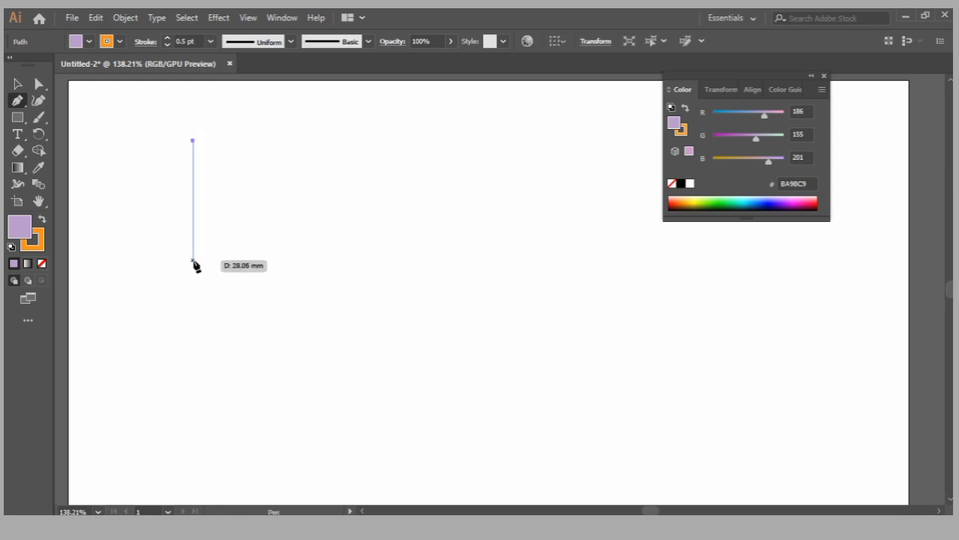
drag(192, 262, 245, 319)
key(Delete)
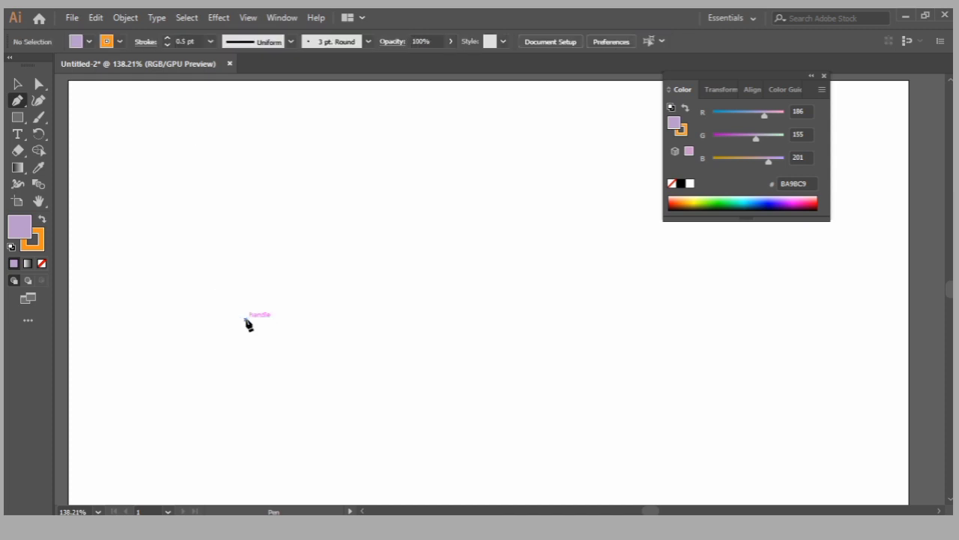
Try drawing a rounded bowl shape with curved Pen segments, its first two anchor points about 28 mm apart, and undo it
click(193, 132)
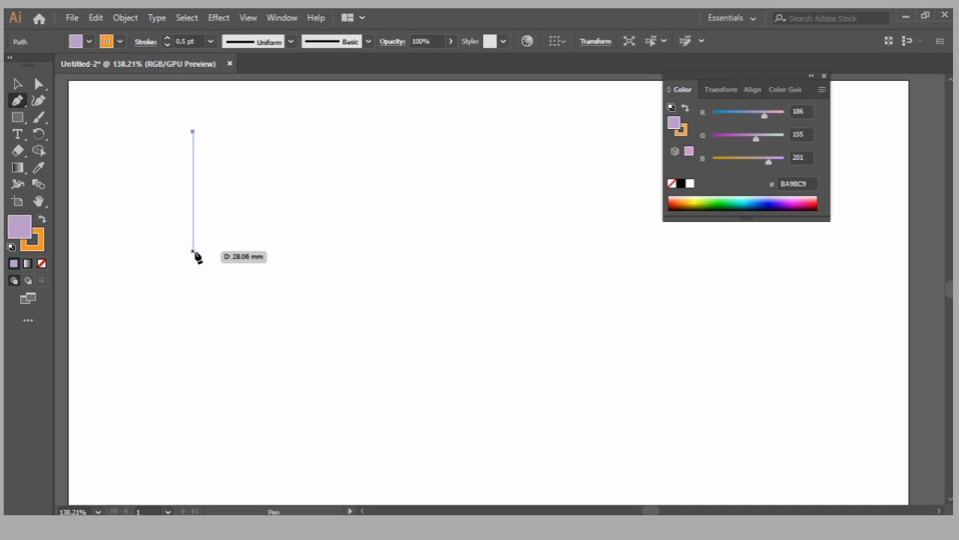
drag(193, 252, 270, 322)
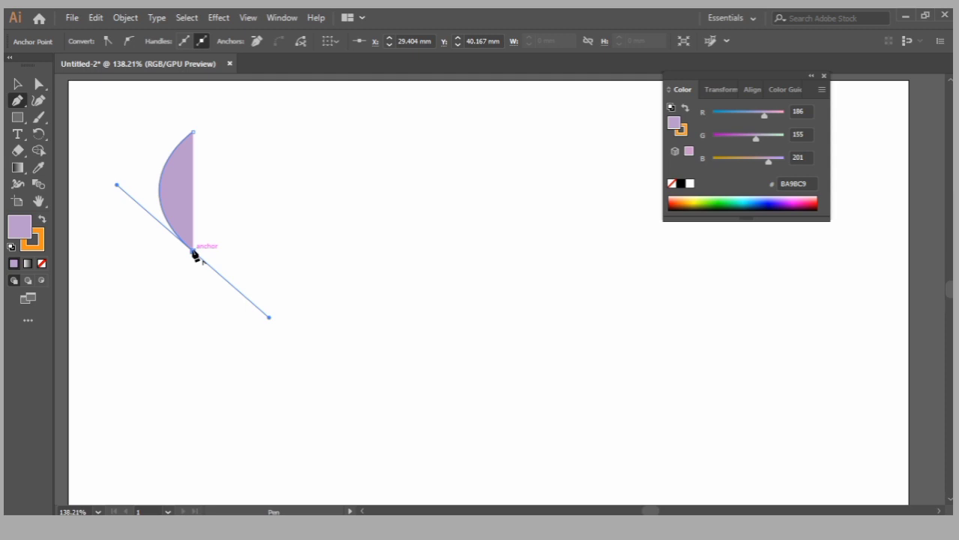
drag(193, 252, 231, 242)
key(space)
drag(351, 489, 347, 279)
drag(313, 238, 282, 176)
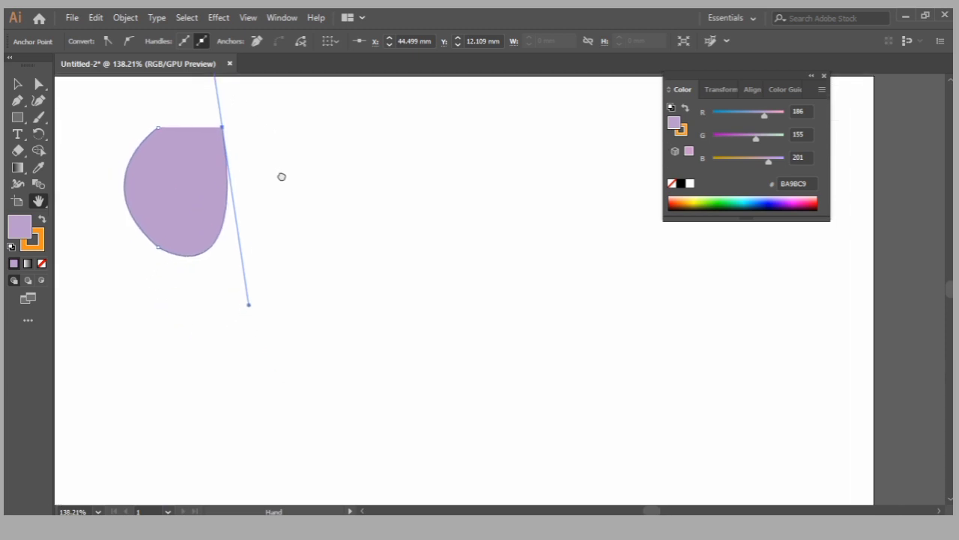
key(ctrl+z)
key(ctrl+z)
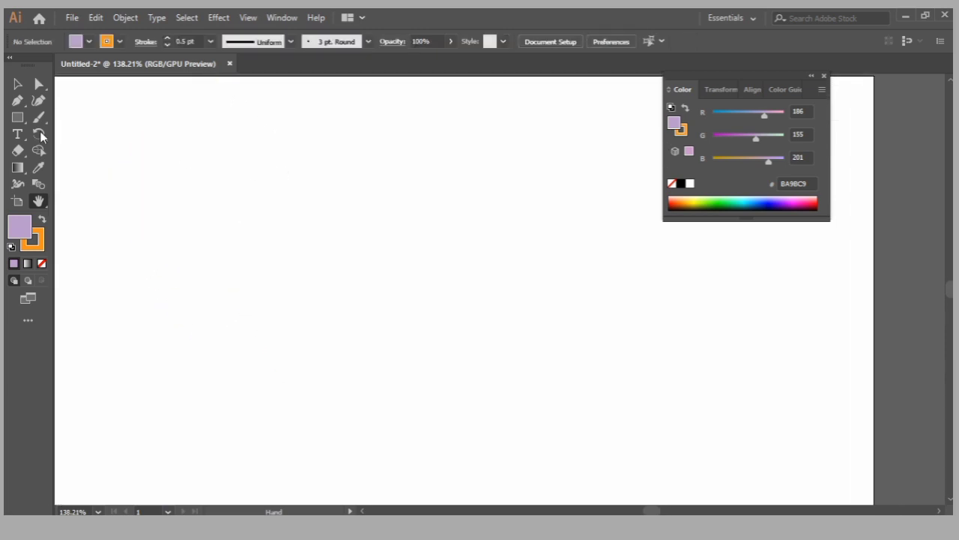
Draw a Pen path with a near-vertical straight stem and a left-bulging curve about 14 mm tall, and remove the bottom anchor's outgoing handle
click(17, 100)
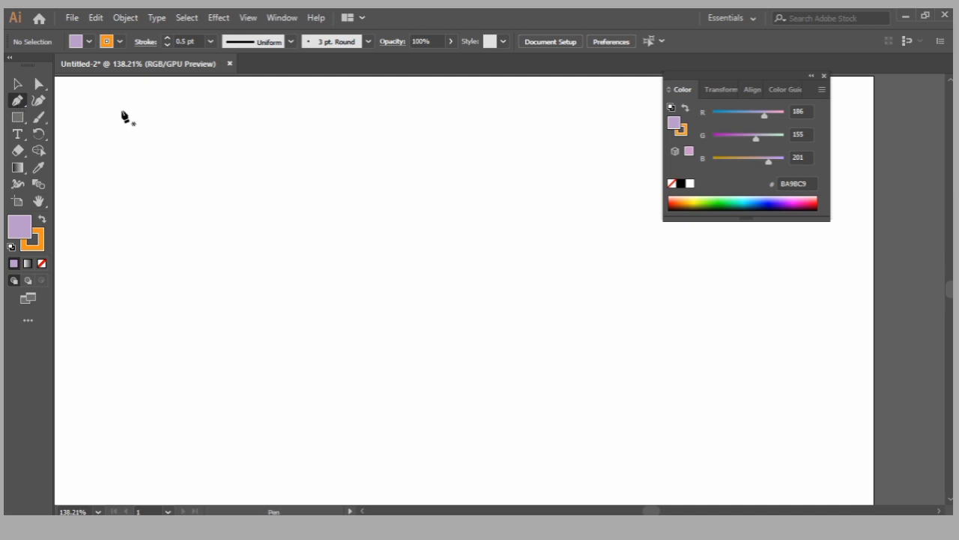
click(162, 123)
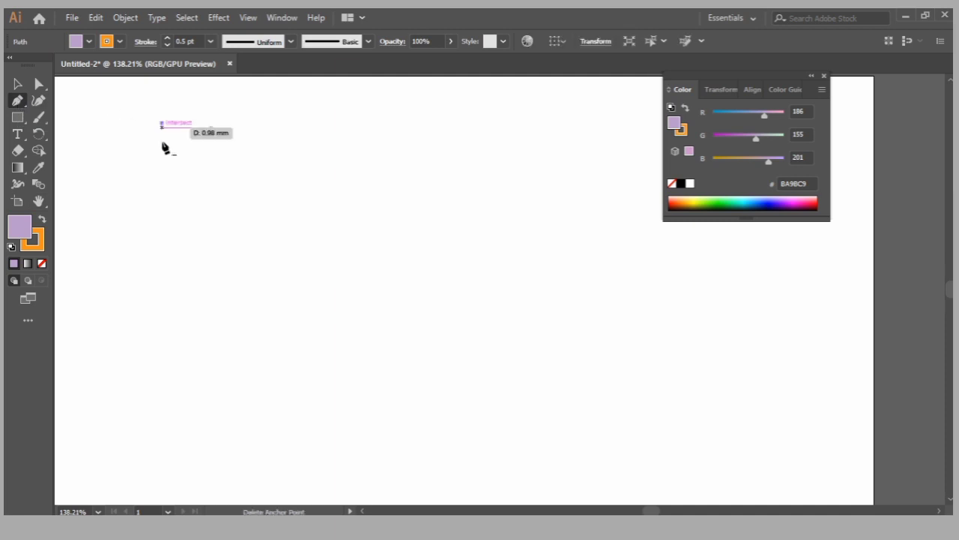
click(166, 230)
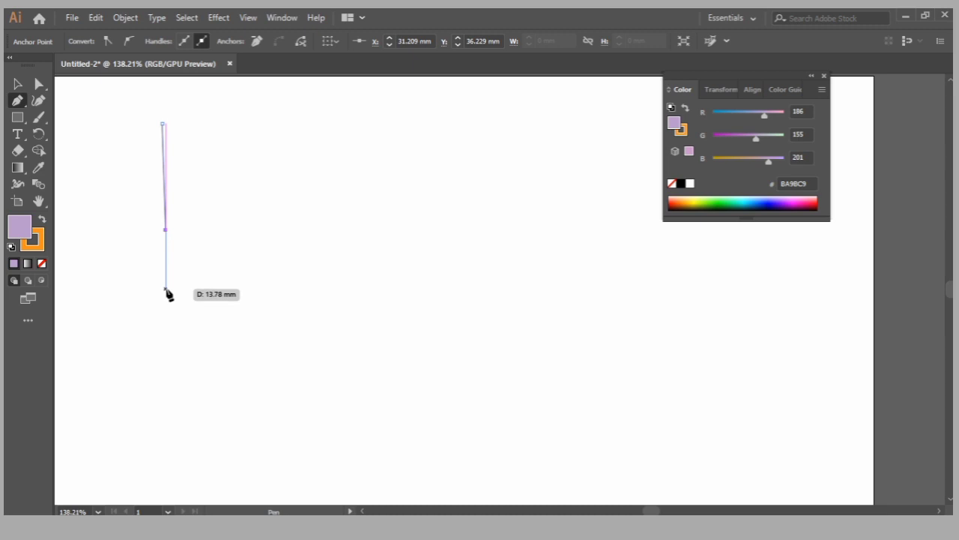
drag(166, 289, 217, 318)
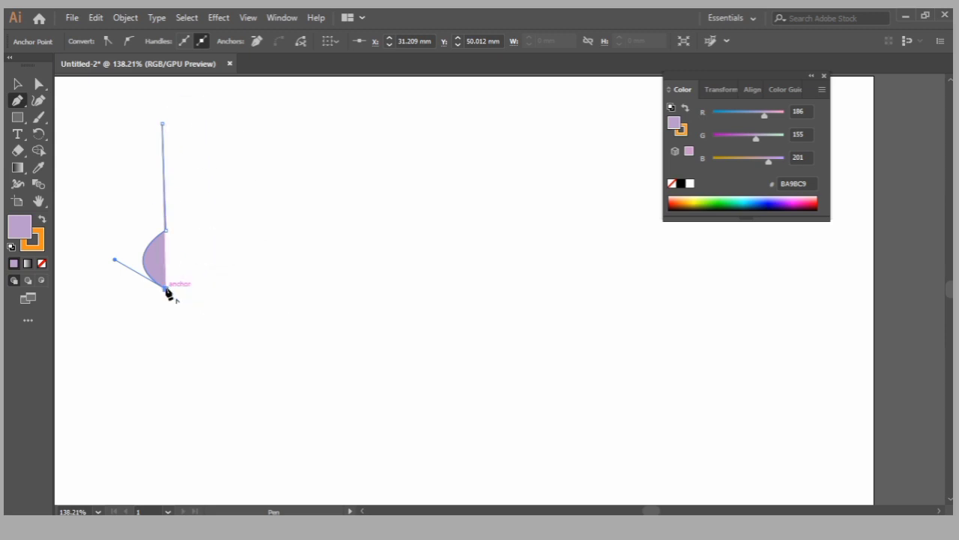
mouse_move(166, 292)
mouse_down()
mouse_move(413, 169)
mouse_move(123, 287)
mouse_move(164, 186)
mouse_move(330, 100)
mouse_move(419, 135)
mouse_move(414, 161)
mouse_move(59, 324)
mouse_move(138, 306)
mouse_move(166, 280)
mouse_move(167, 297)
mouse_up()
Draw a second stem path ending in a right-bulging curve about 14 mm tall, and move it against the first to form a leaf shape
click(193, 123)
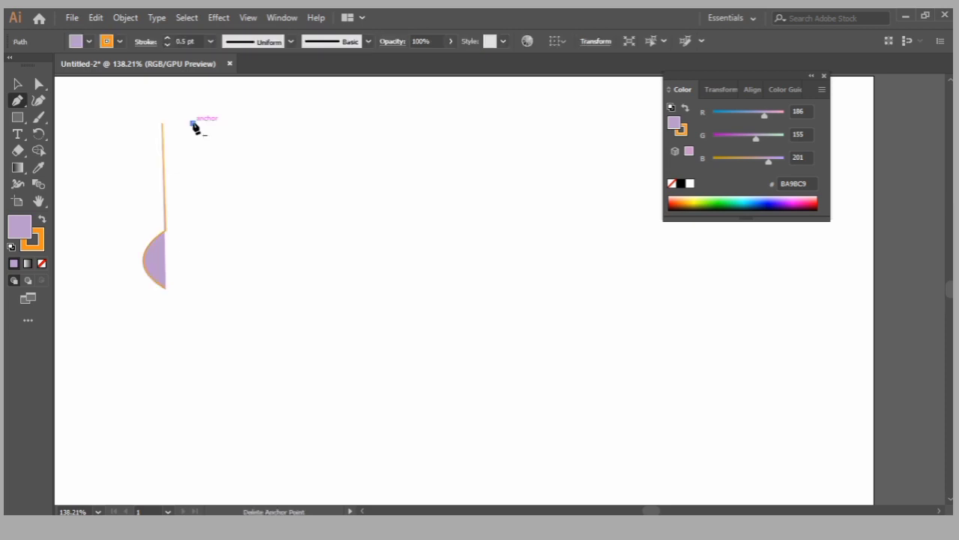
click(193, 228)
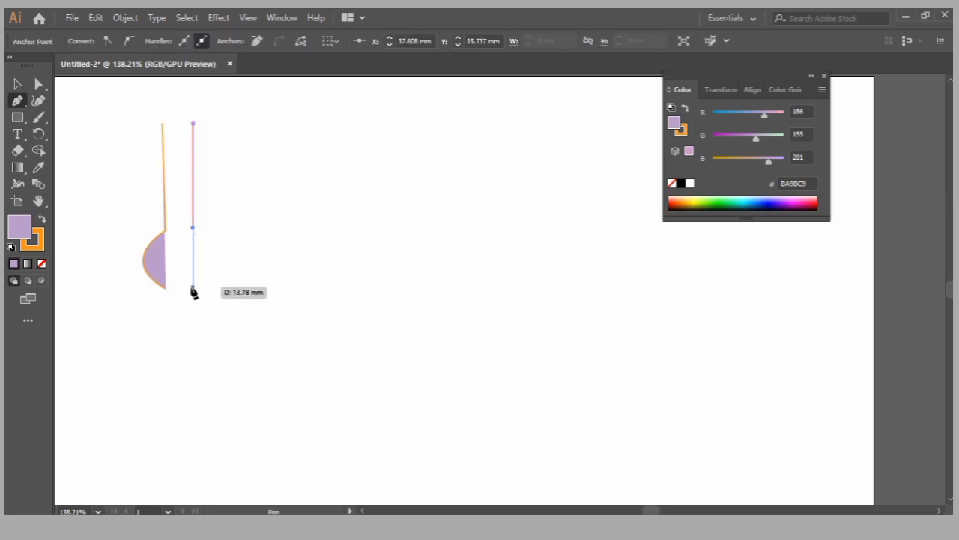
drag(193, 287, 170, 235)
key(v)
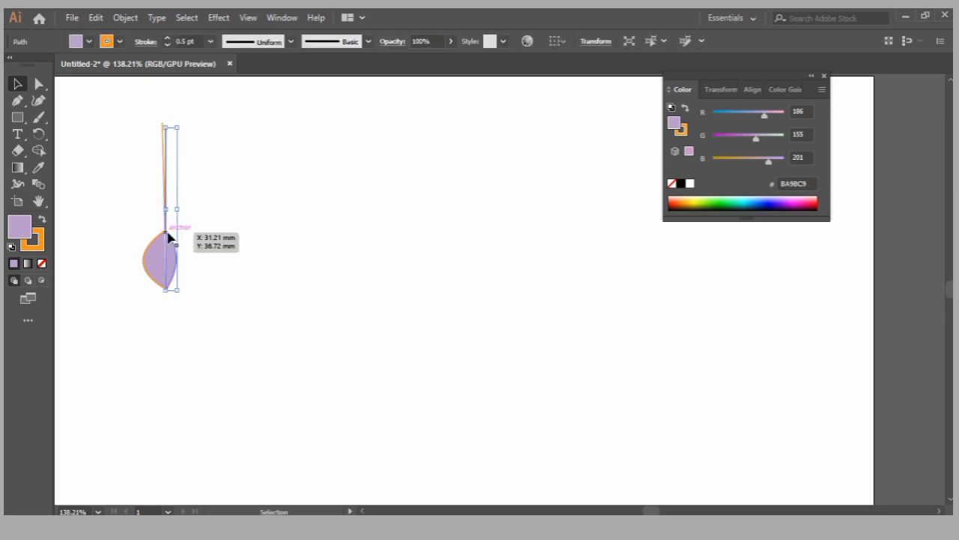
Select both halves of the stemmed leaf shape and delete them to clear the artboard
click(245, 213)
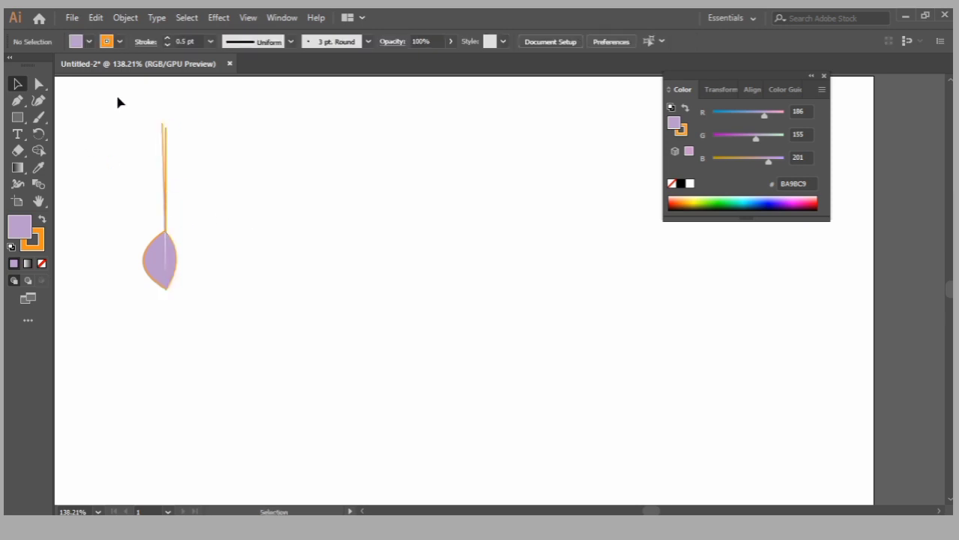
drag(117, 96, 231, 304)
key(Delete)
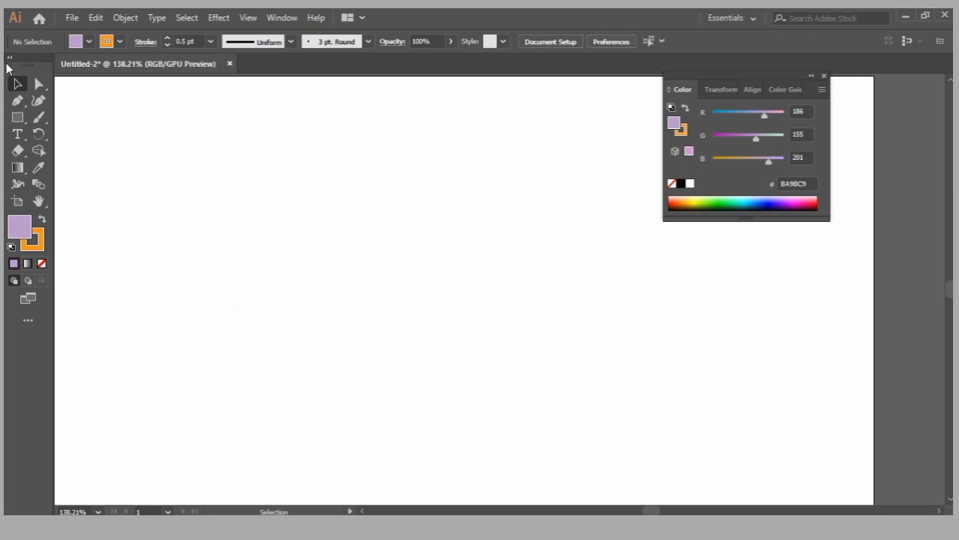
Draw a closed, tapered swoosh about 23 mm wide and 19 mm tall using two curved Pen segments
click(18, 100)
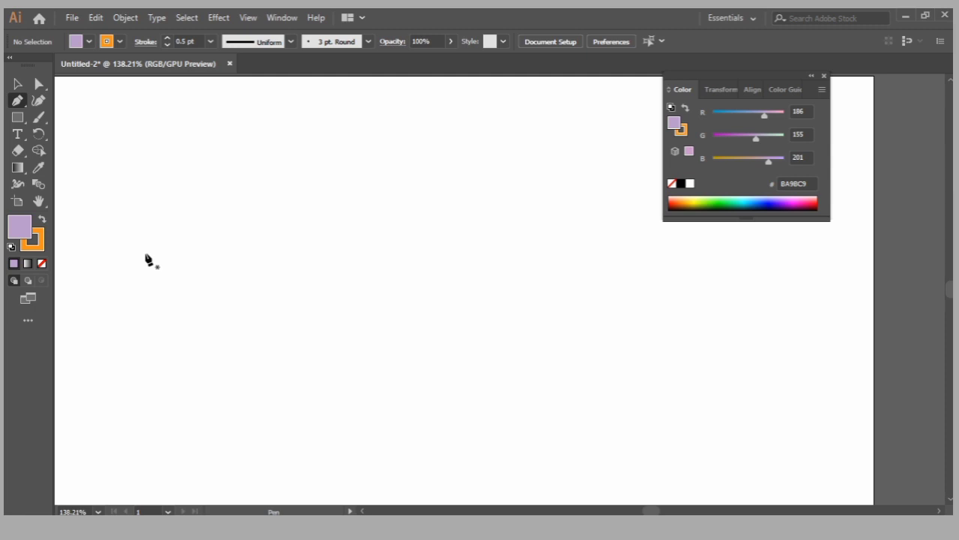
click(149, 311)
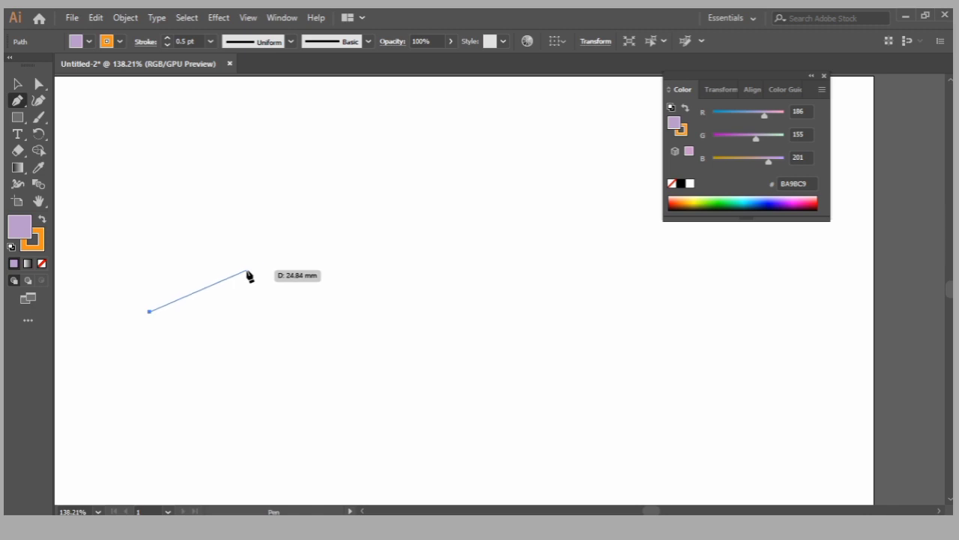
drag(247, 270, 355, 148)
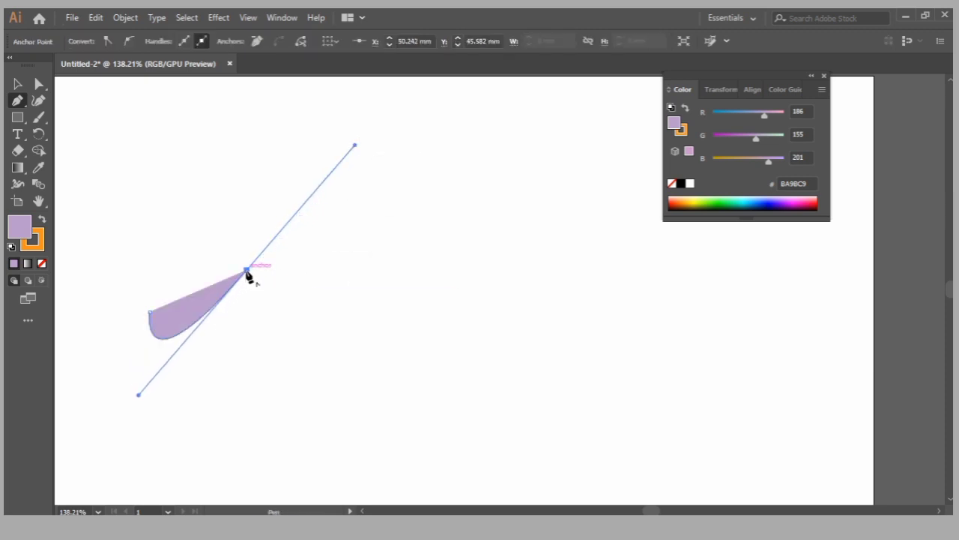
click(248, 272)
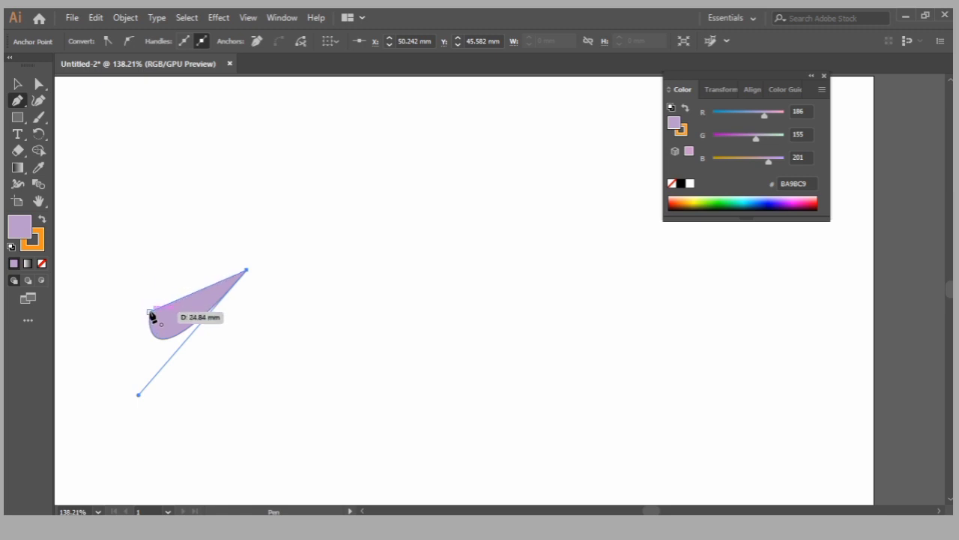
click(149, 313)
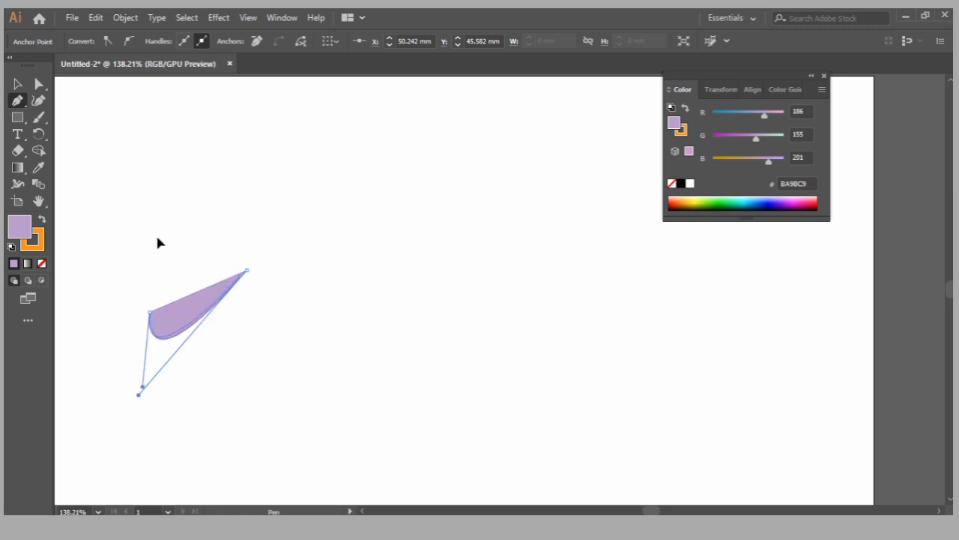
drag(167, 225, 166, 201)
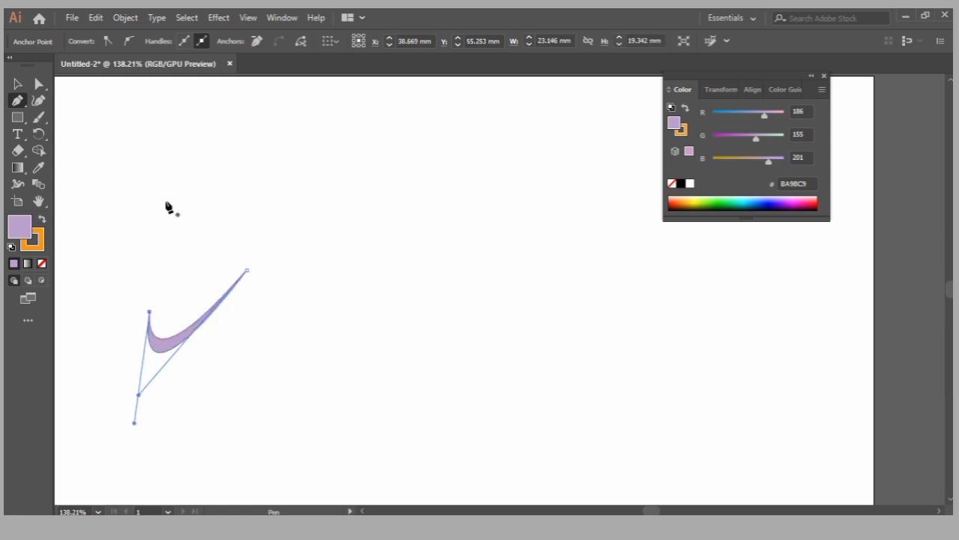
Set the swoosh's fill to near-black 070707, and delete the stray anchor point beside it
double_click(20, 228)
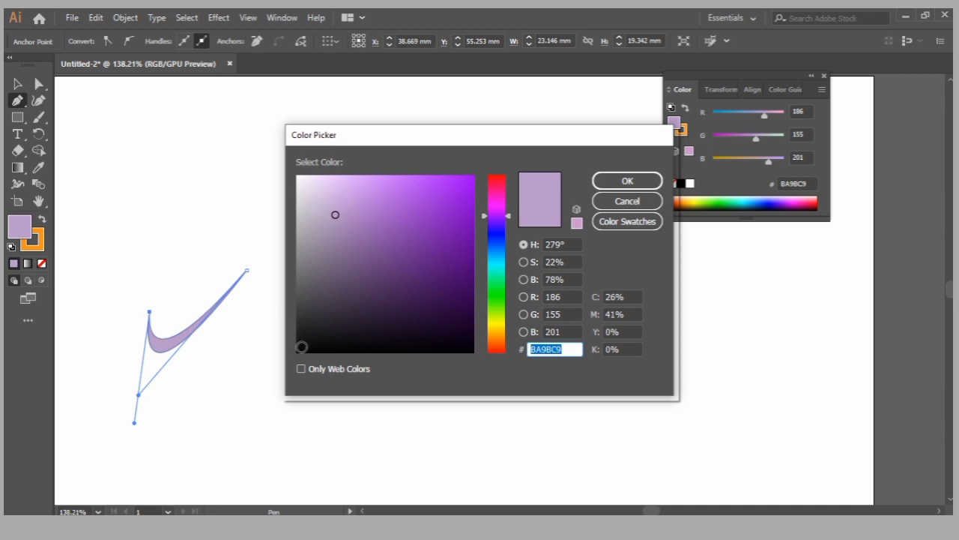
click(301, 346)
key(Return)
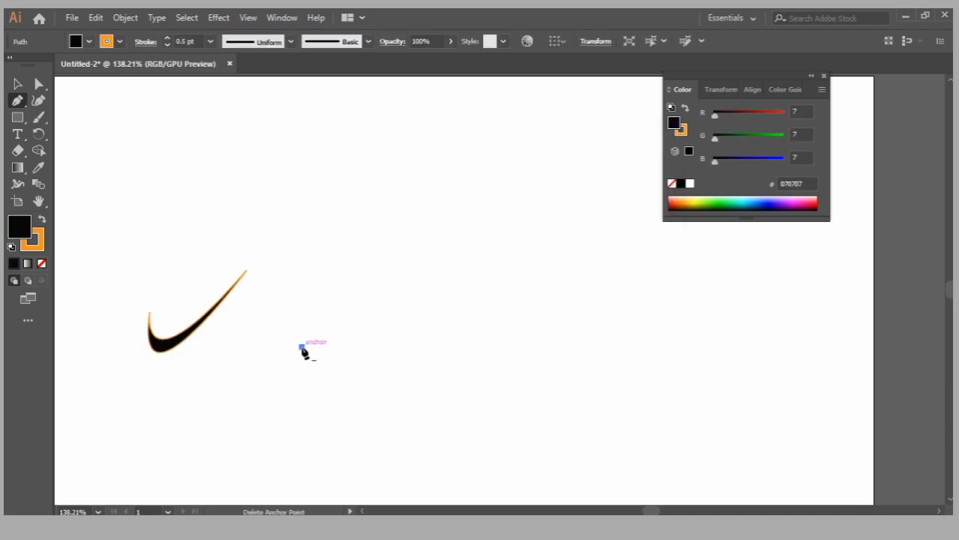
key(Delete)
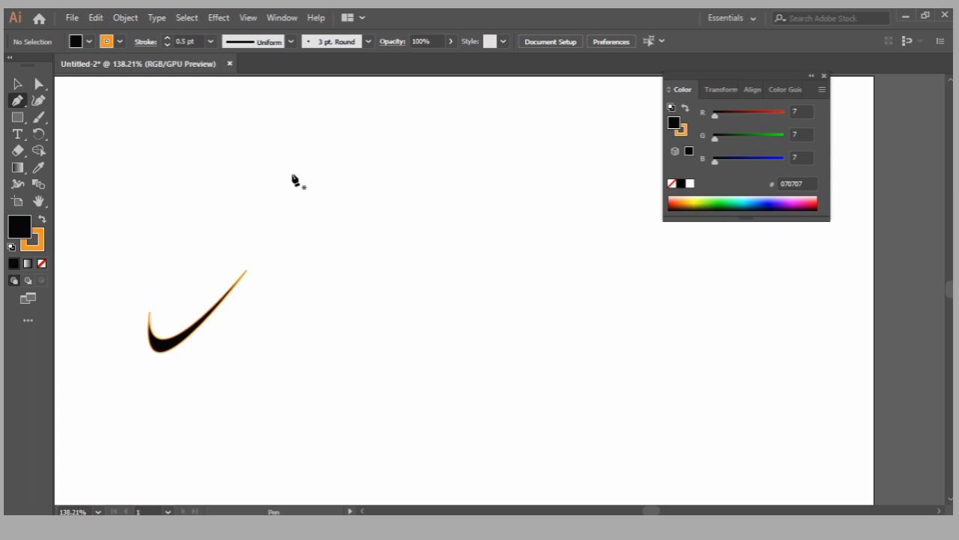
Try drawing a left-bulging curved segment about 29 mm tall to the right of the swoosh, and undo its second anchor point
click(291, 174)
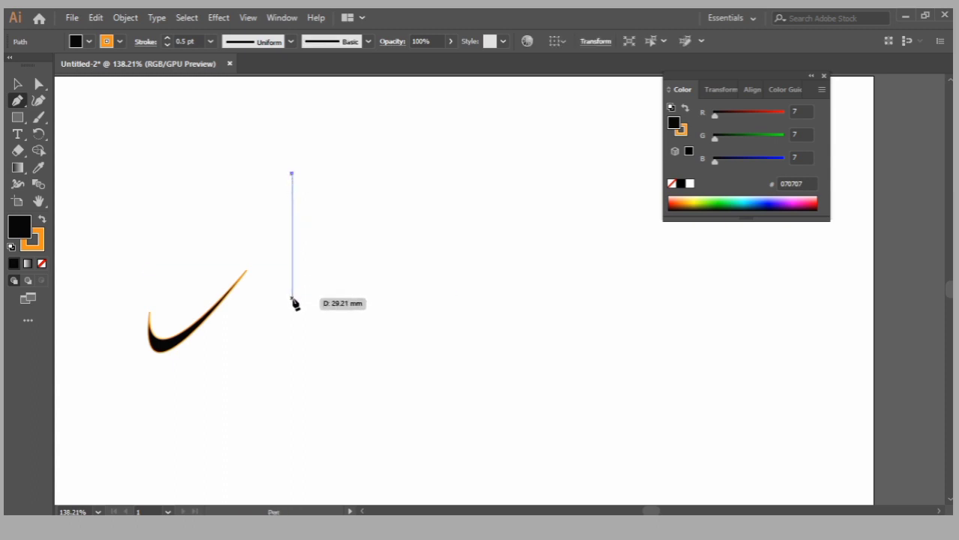
drag(293, 299, 637, 348)
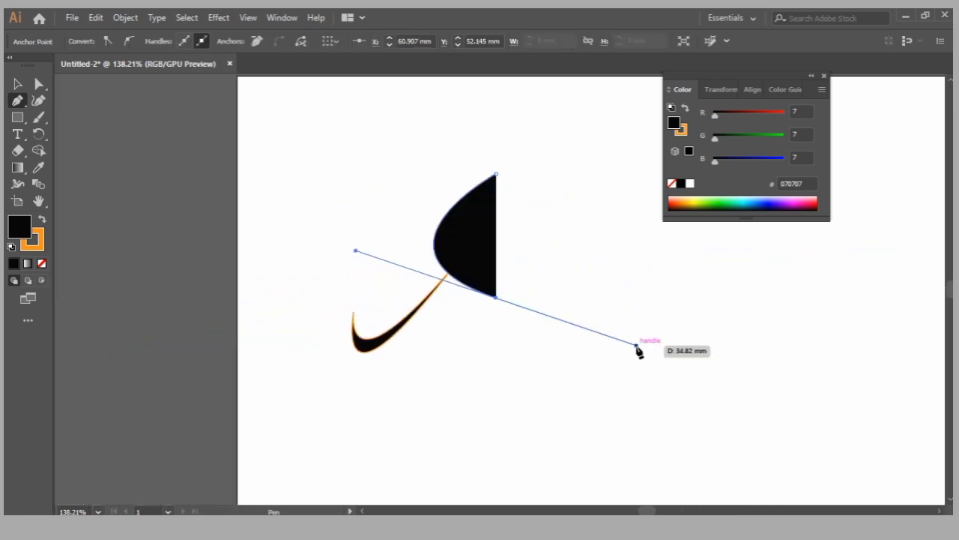
key(ctrl+z)
key(space)
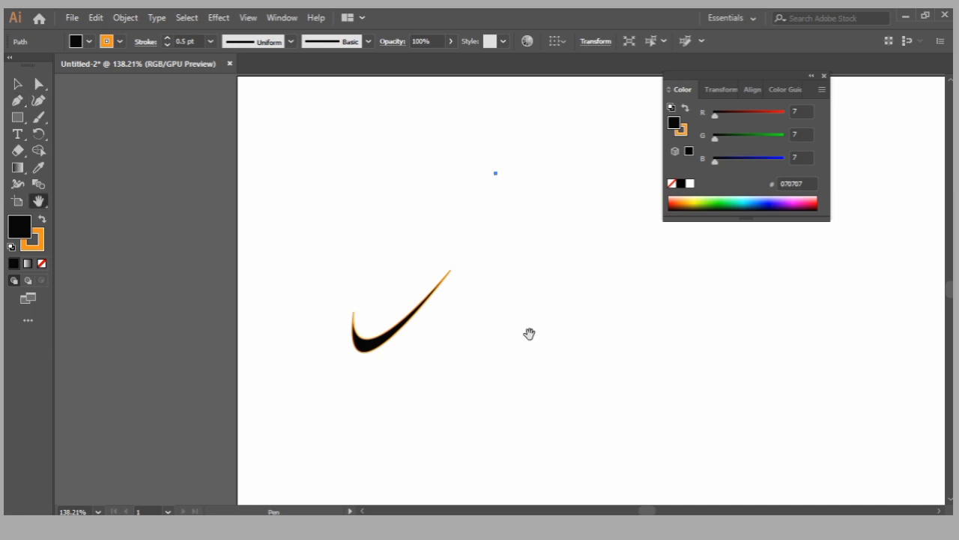
End the unfinished Pen path, and delete the black swoosh to clear the artboard
drag(377, 245, 213, 247)
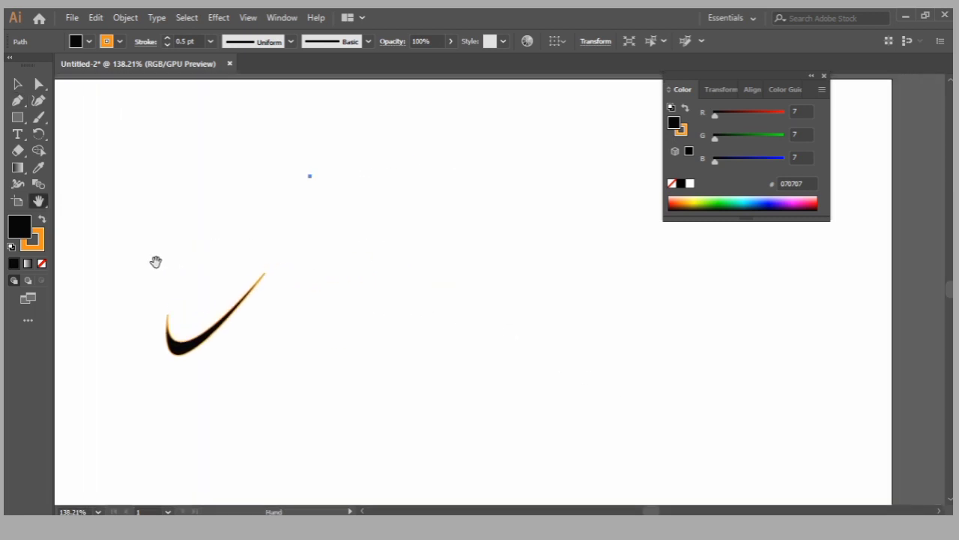
mouse_move(156, 261)
mouse_down()
mouse_move(199, 280)
mouse_move(156, 240)
mouse_move(154, 263)
mouse_move(164, 267)
mouse_up()
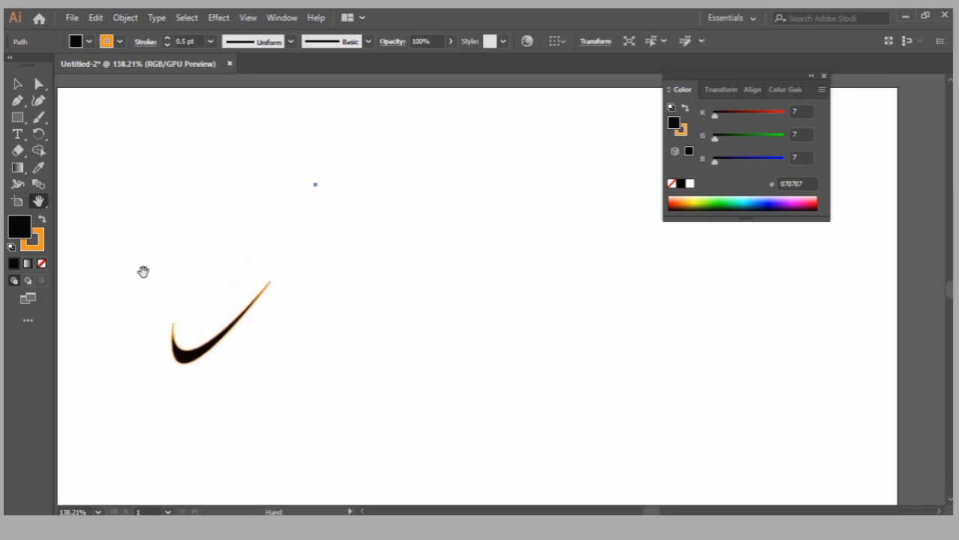
key(p)
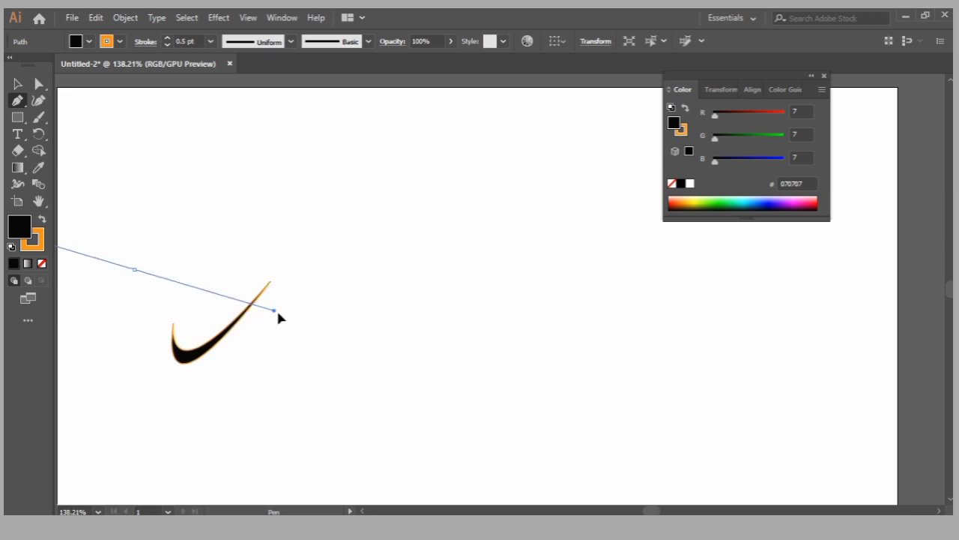
key(Escape)
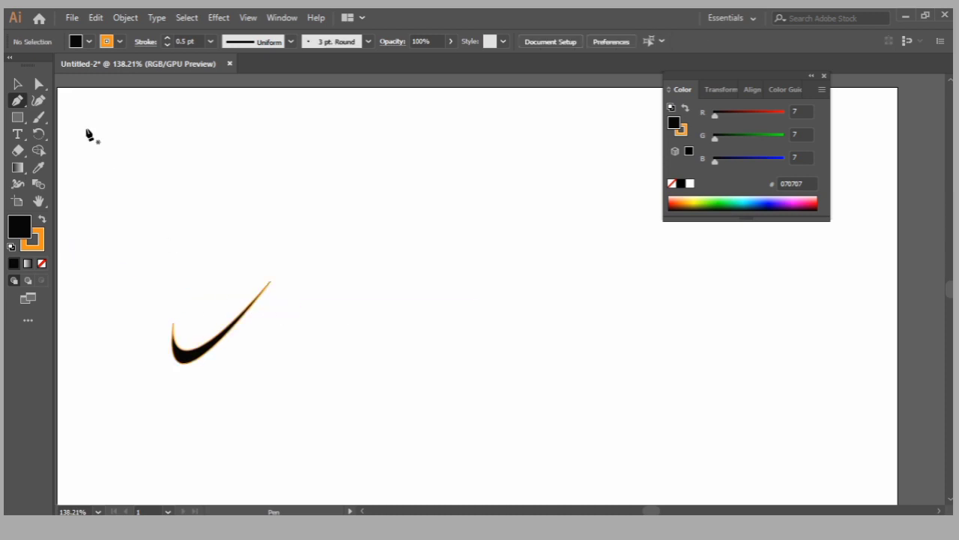
key(v)
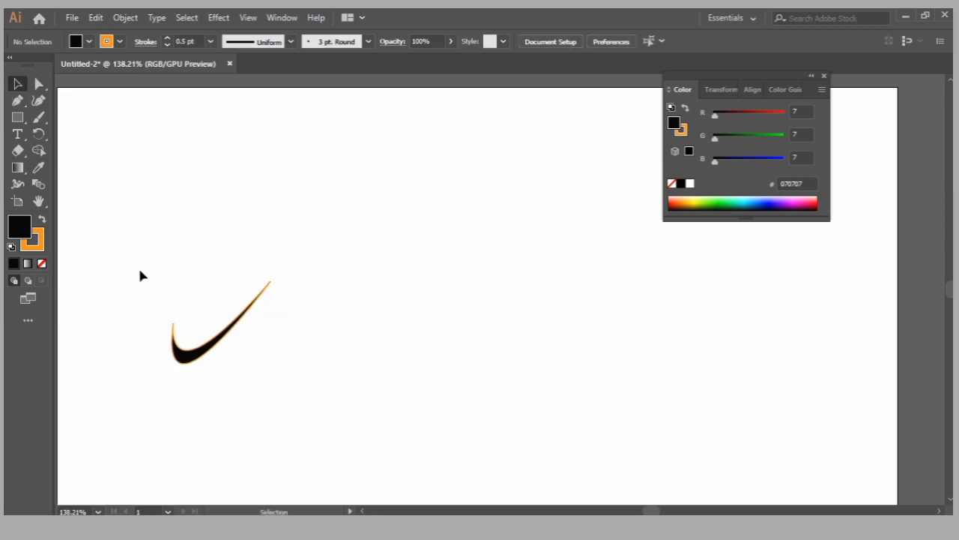
drag(140, 276, 368, 405)
key(Delete)
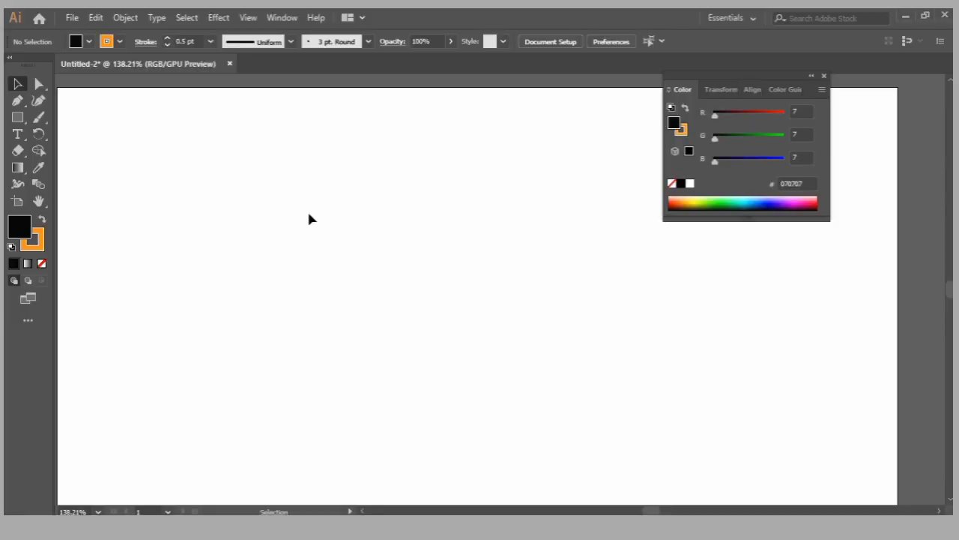
Try placing two short curved paths with the Curvature tool, deleting each one after its second anchor point
click(40, 100)
click(179, 171)
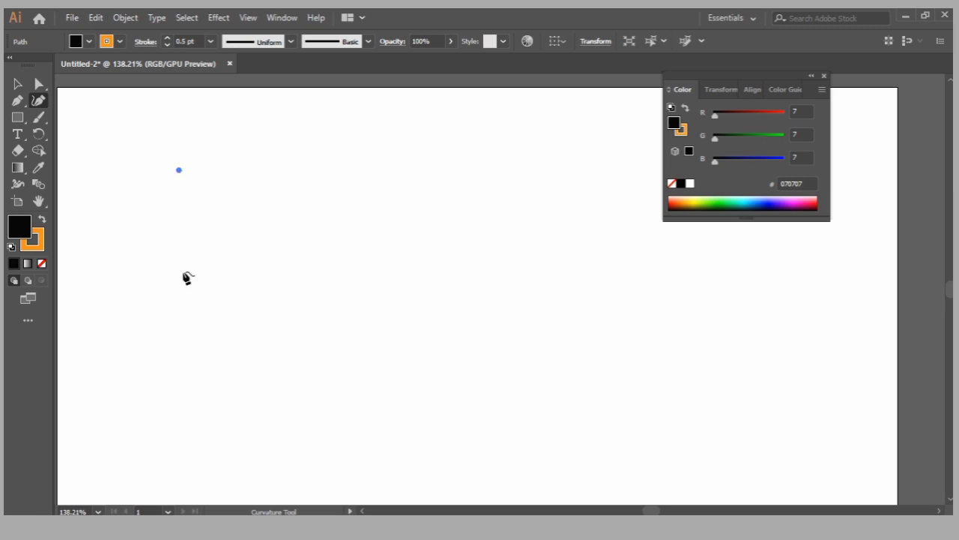
mouse_move(177, 287)
mouse_down()
mouse_move(255, 293)
mouse_move(280, 255)
mouse_move(143, 299)
mouse_move(273, 324)
mouse_move(156, 325)
mouse_move(139, 315)
mouse_move(293, 335)
mouse_up()
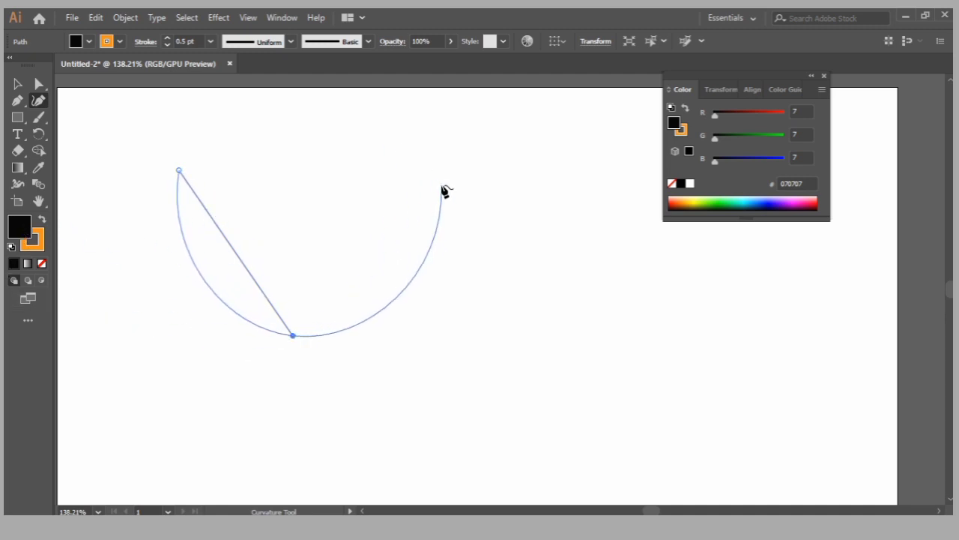
key(Delete)
key(Delete)
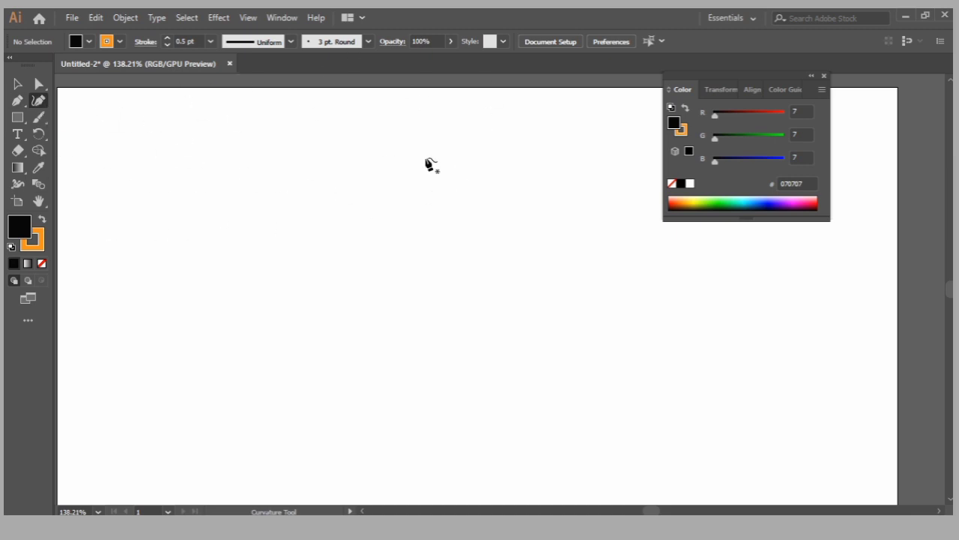
click(330, 196)
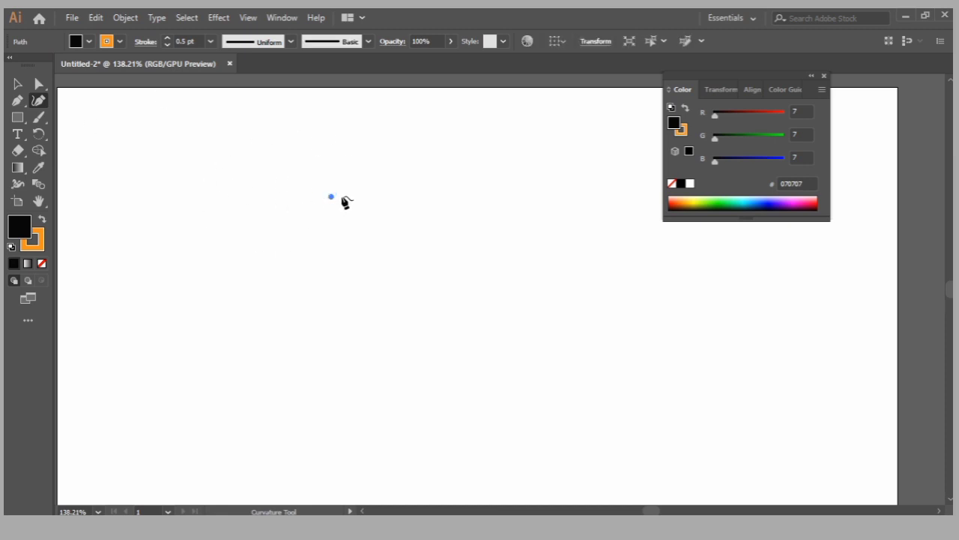
click(195, 173)
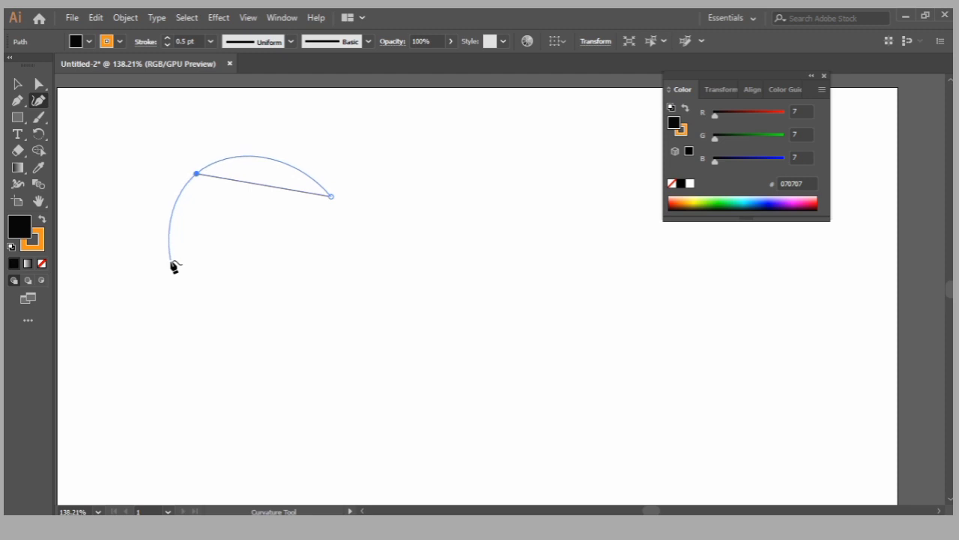
key(Delete)
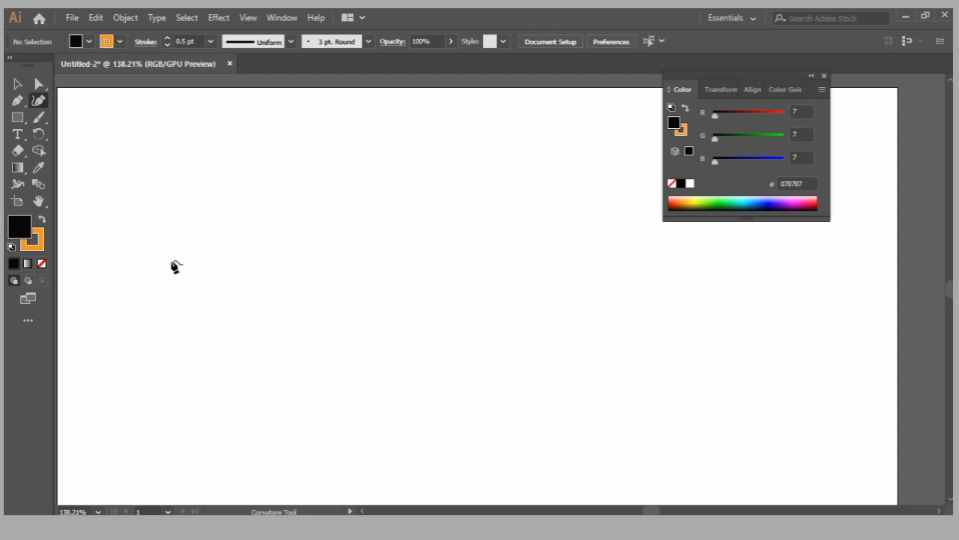
Try drawing a closed, rounded shape from four Curvature anchor points, and undo all of its points
click(190, 174)
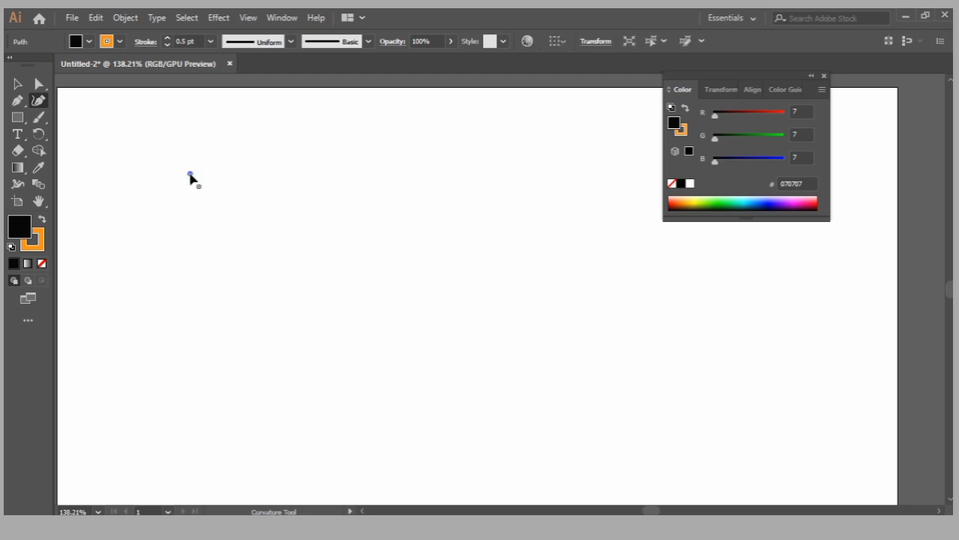
click(195, 288)
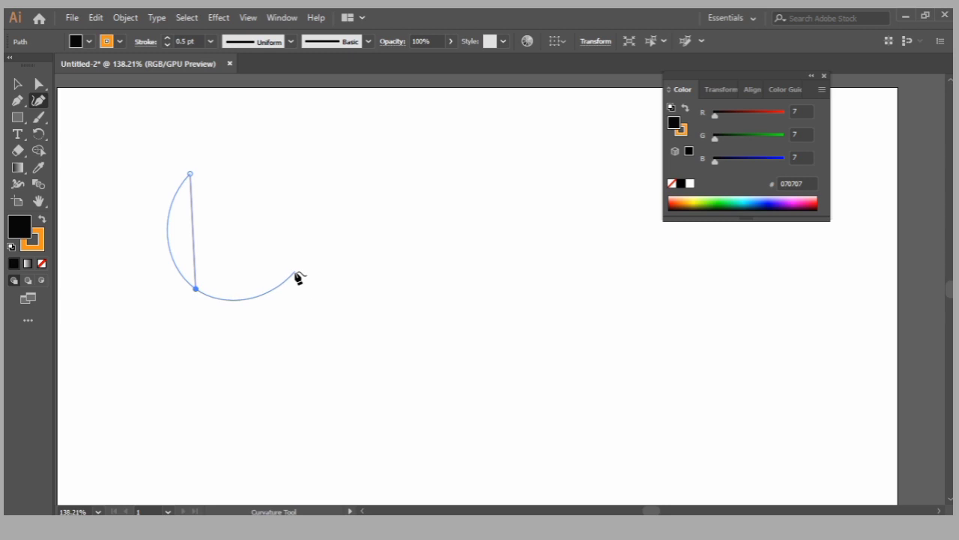
click(296, 273)
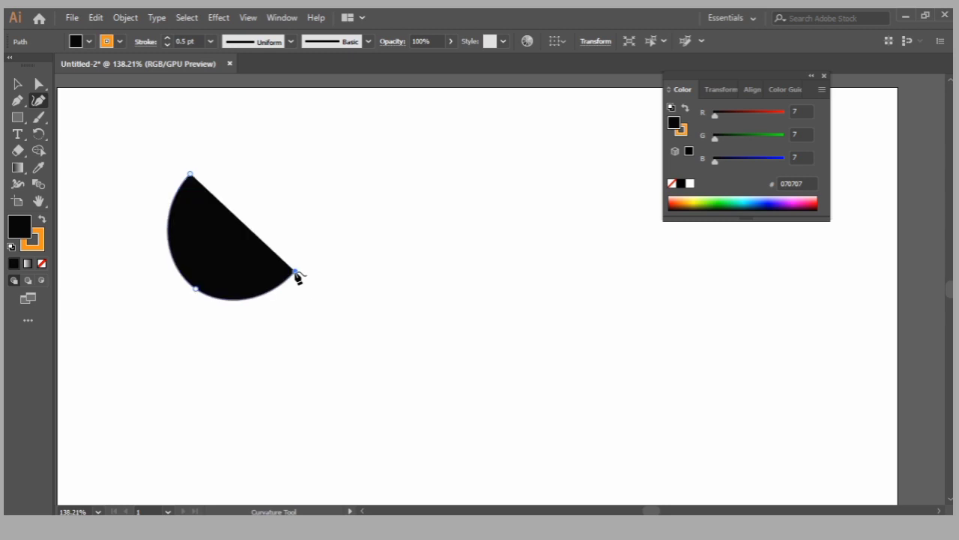
click(334, 182)
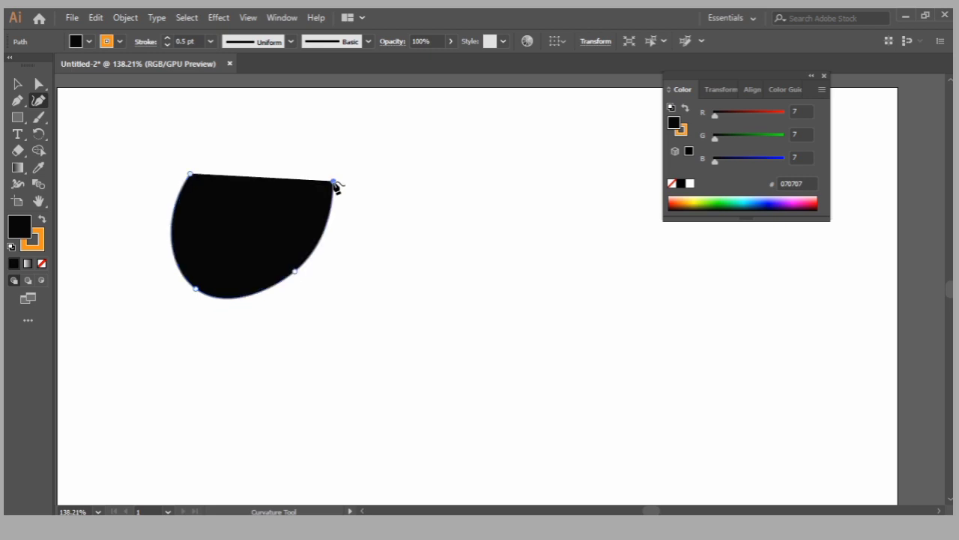
click(189, 177)
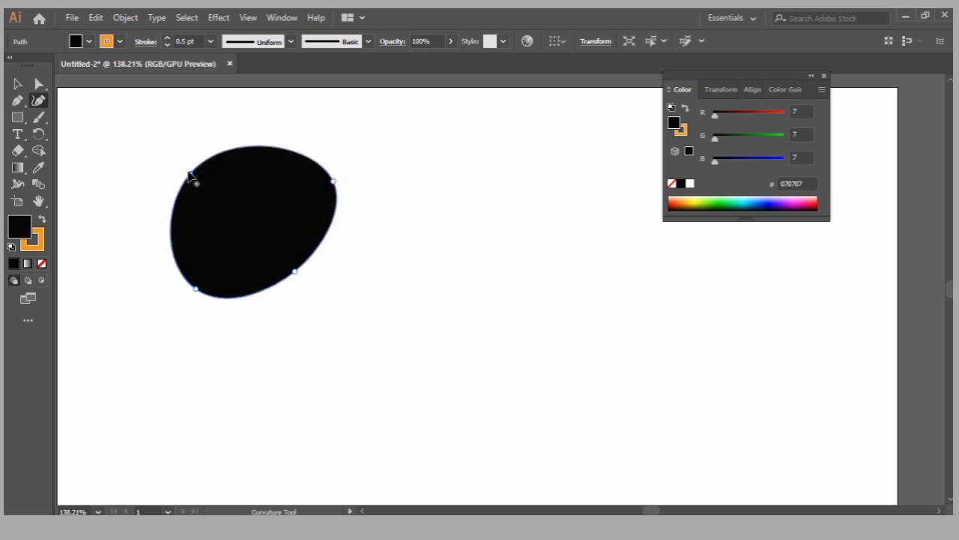
key(ctrl+z)
key(ctrl+z)
key(ctrl+z)
key(ctrl+z)
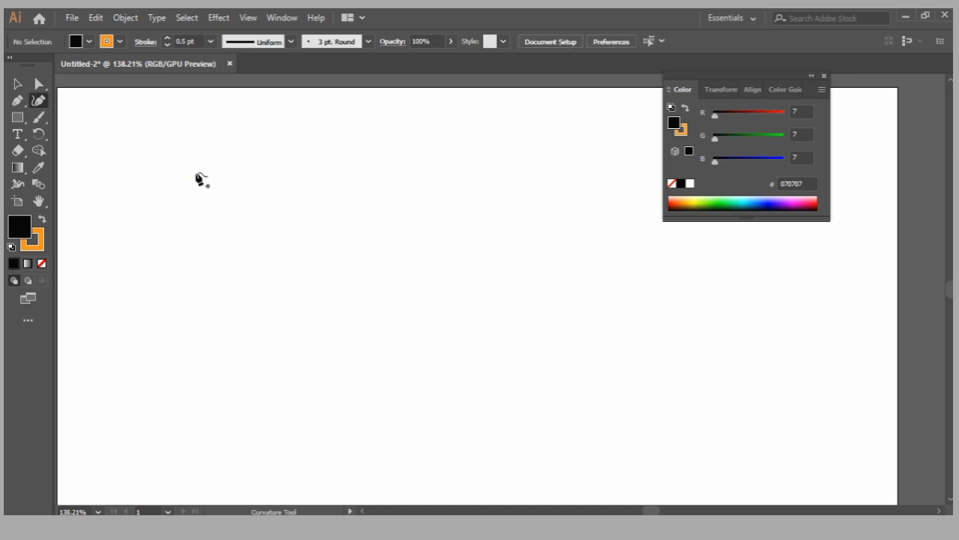
Draw a closed, rounded blob from seven Curvature anchor points, and delete the finished shape
click(195, 173)
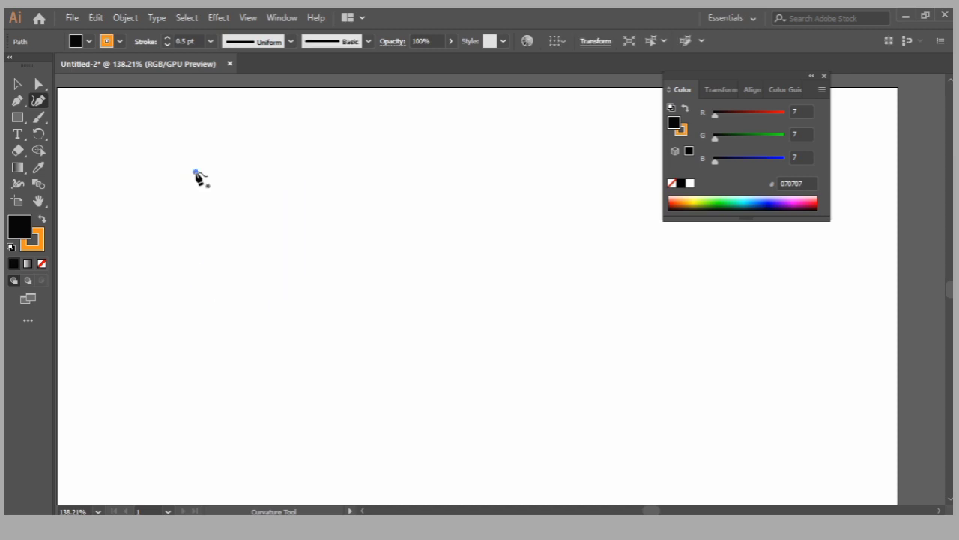
click(145, 256)
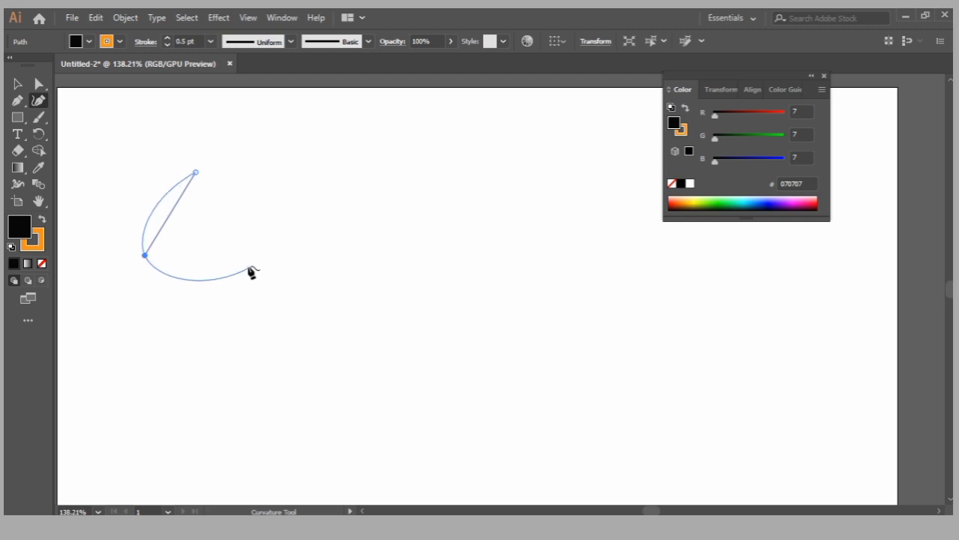
click(177, 296)
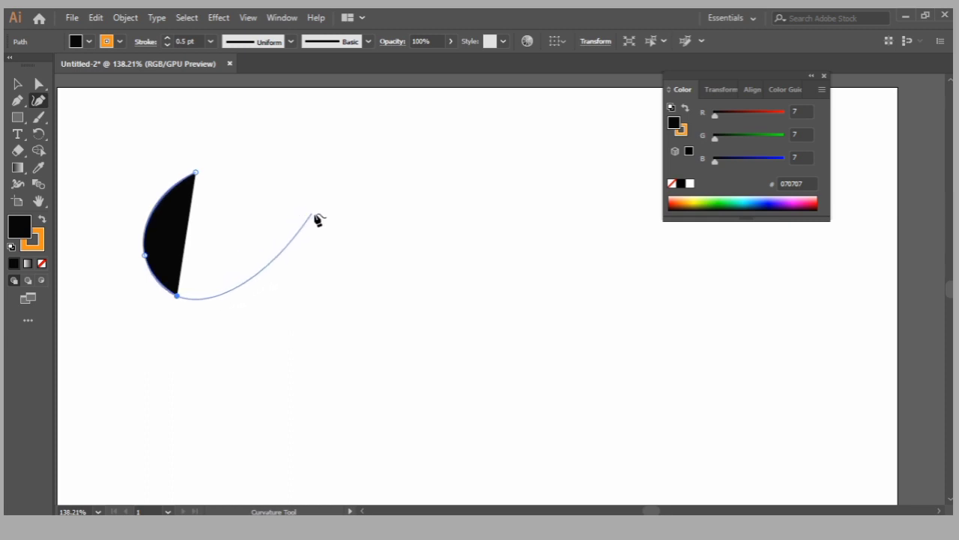
click(242, 294)
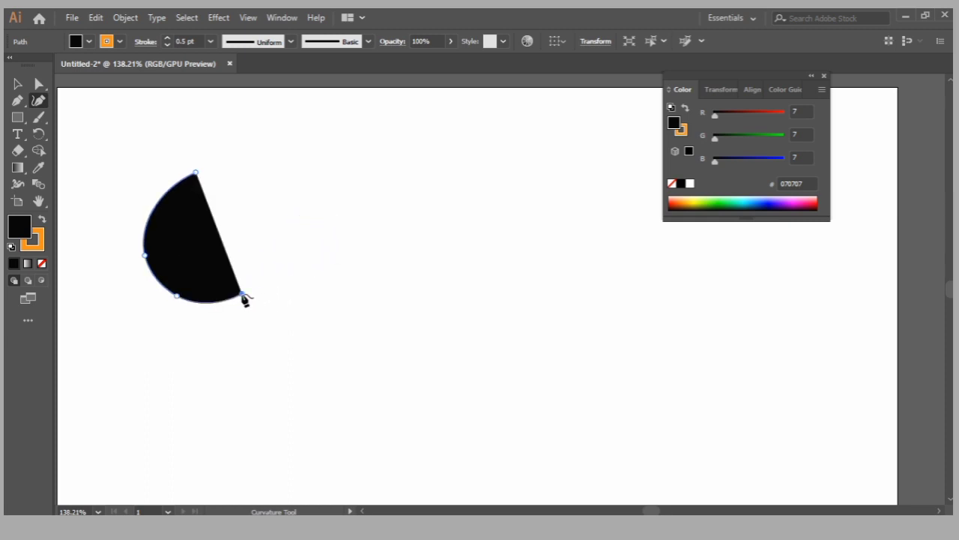
click(293, 247)
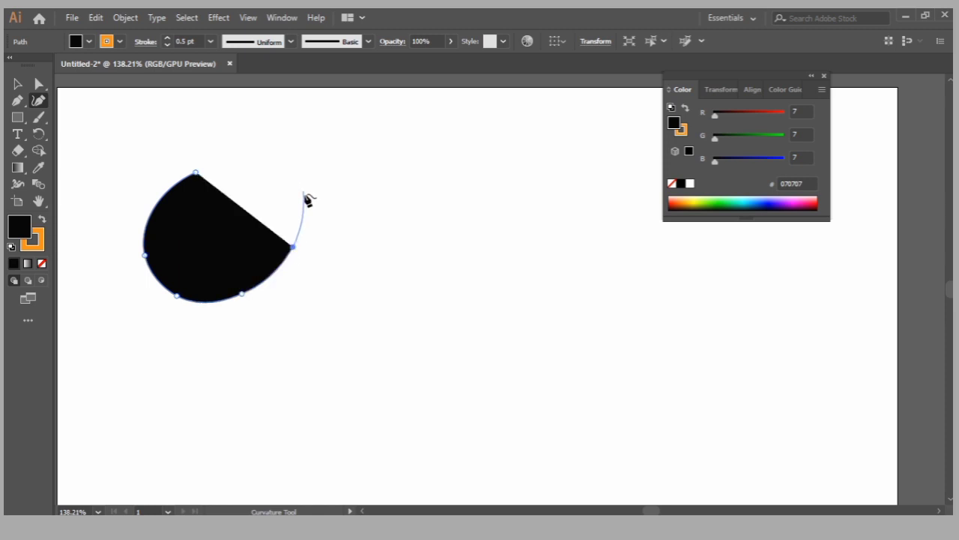
click(306, 198)
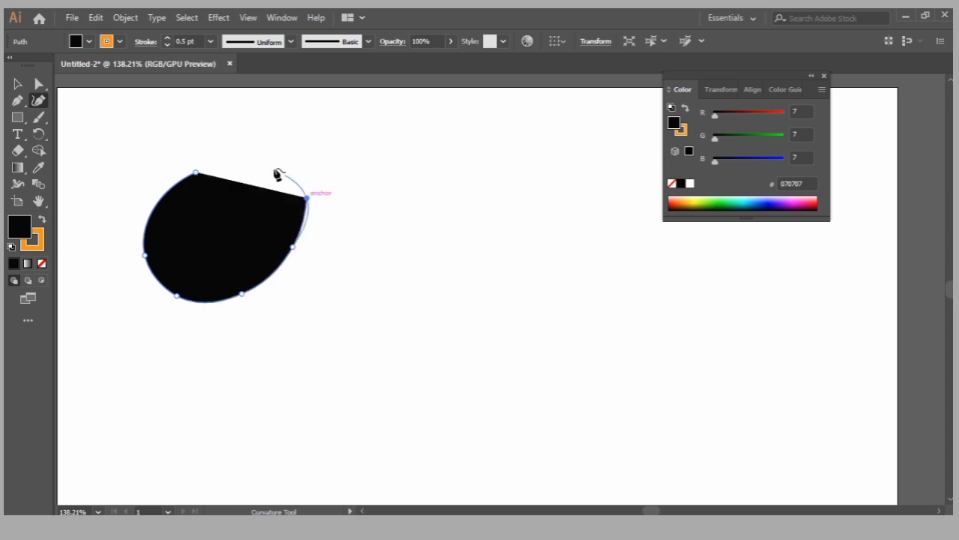
click(214, 158)
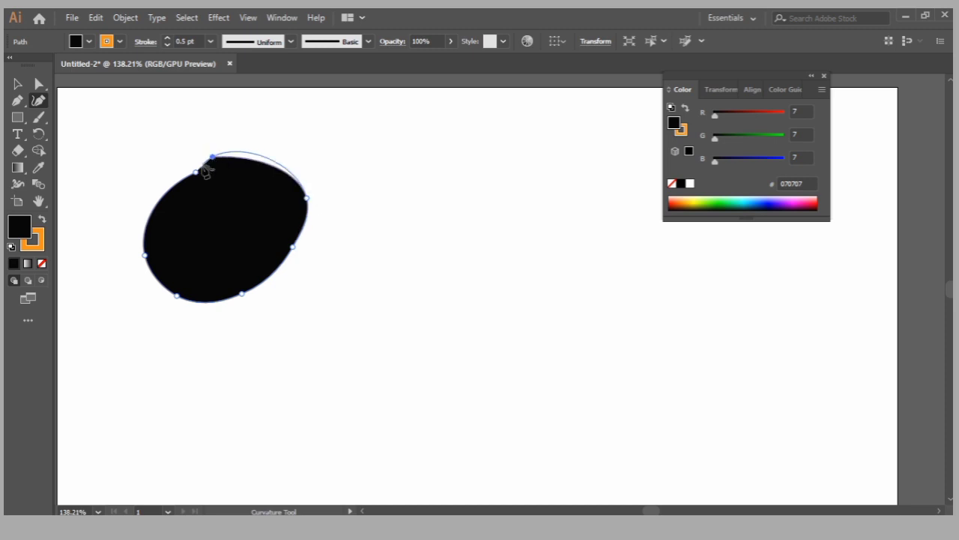
key(Escape)
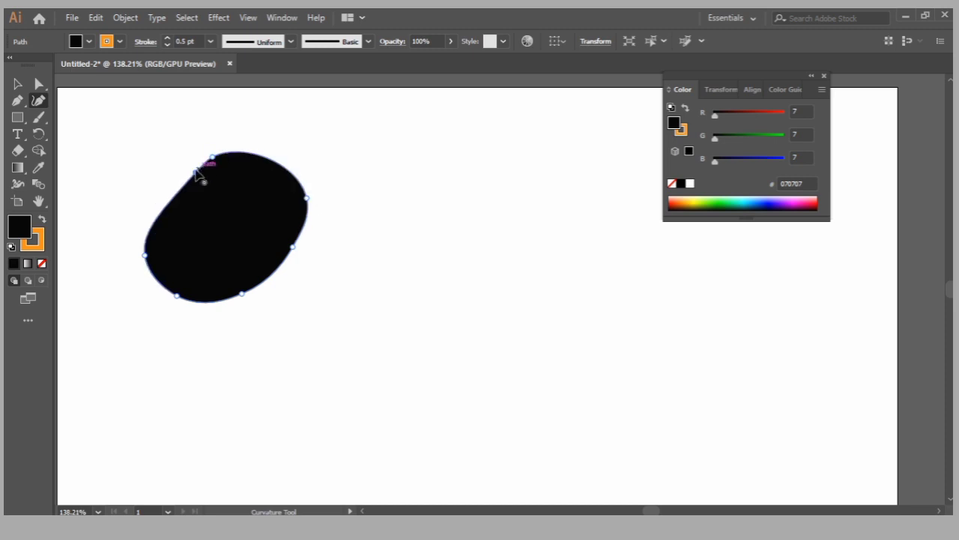
key(Delete)
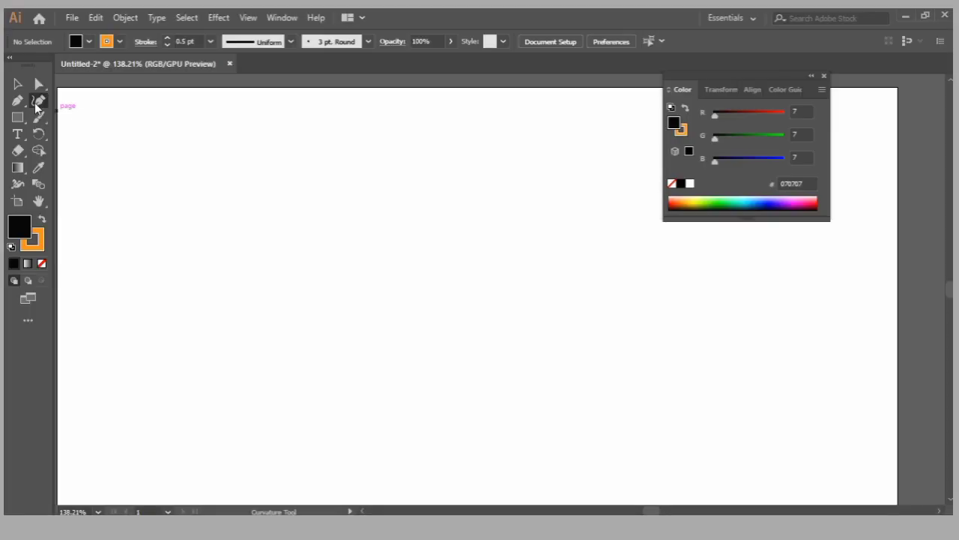
Draw a wide rectangle in the artboard's upper left area, and resize it into a small square
drag(18, 120, 66, 118)
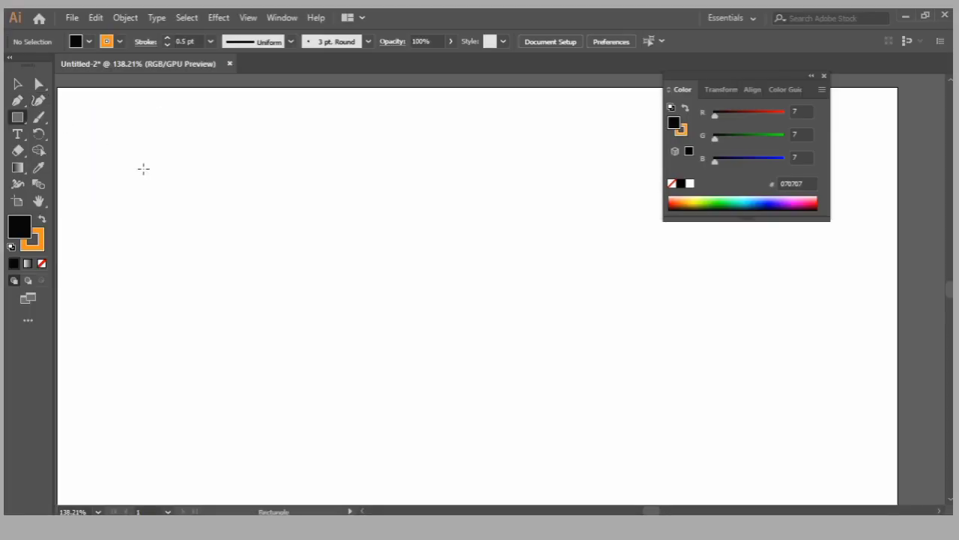
drag(123, 156, 417, 239)
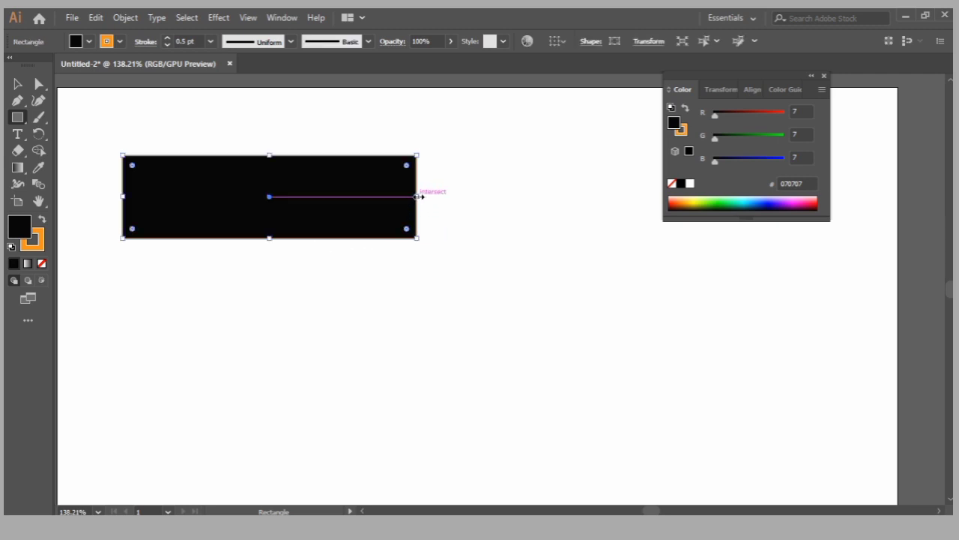
drag(416, 195, 207, 161)
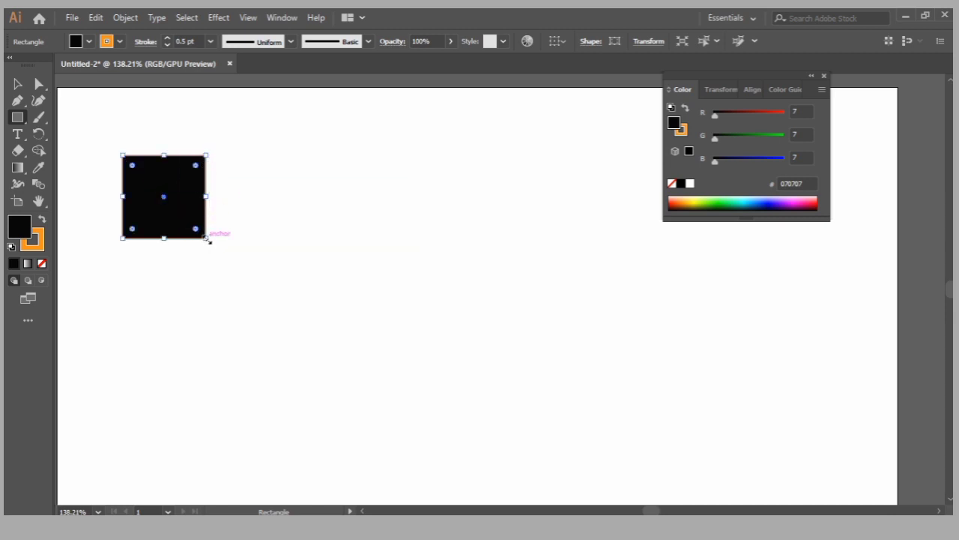
drag(207, 239, 181, 213)
Stretch the small square into a larger landscape rectangle, and place it near the artboard's left edge
drag(151, 185, 424, 214)
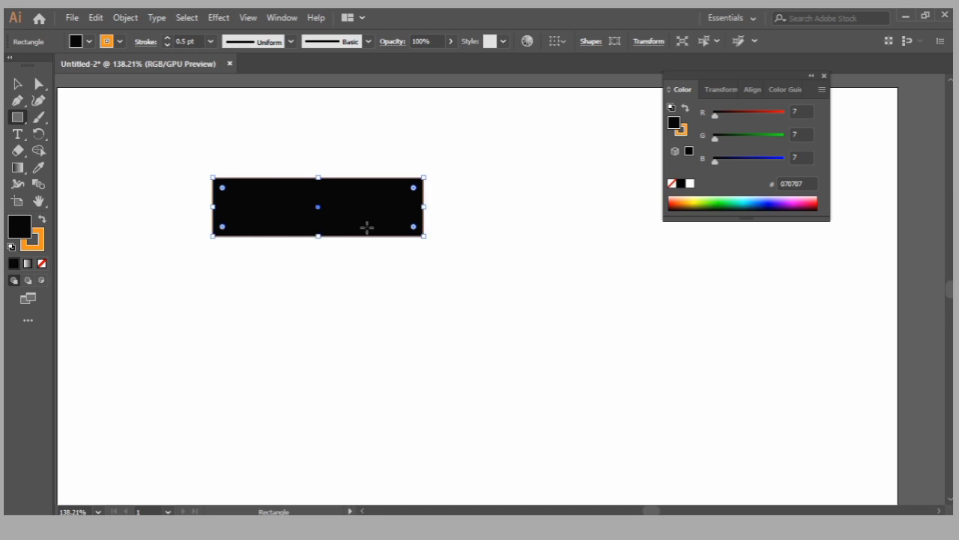
drag(319, 237, 312, 329)
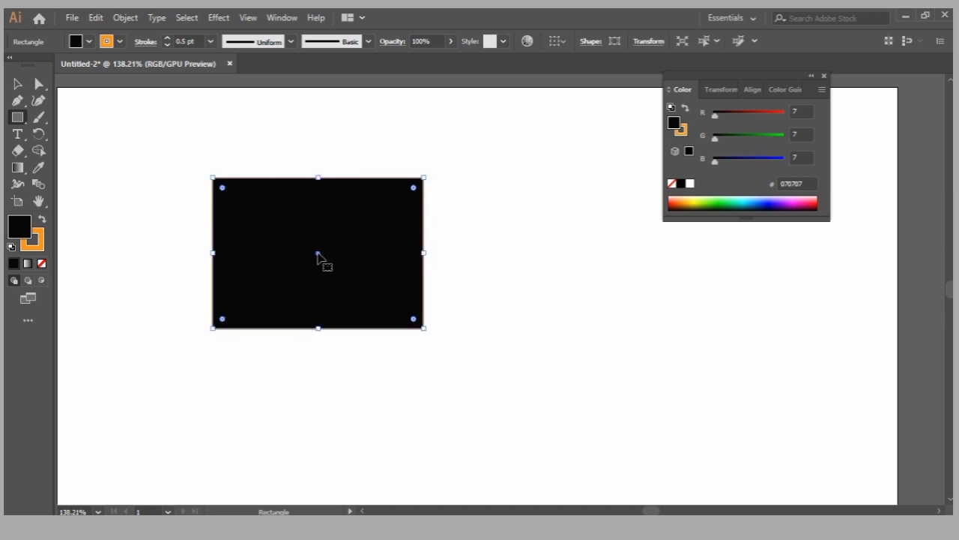
drag(323, 259, 207, 239)
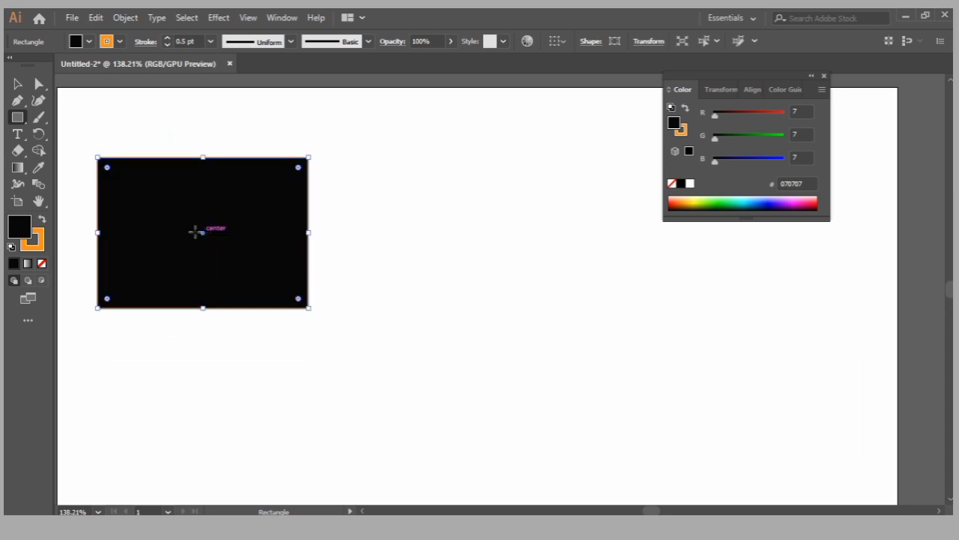
Draw a tall, narrow ellipse beside the black rectangle with the Ellipse tool
right_click(17, 118)
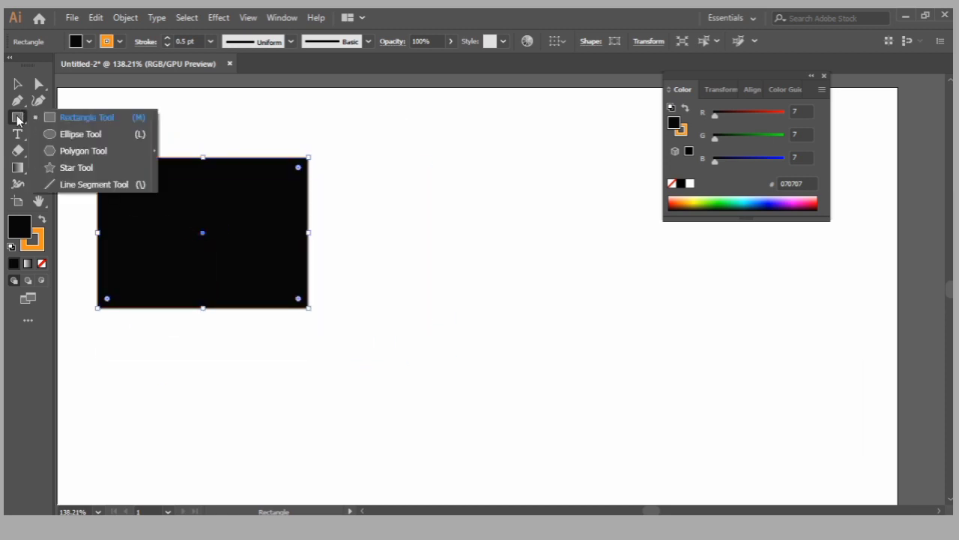
click(53, 131)
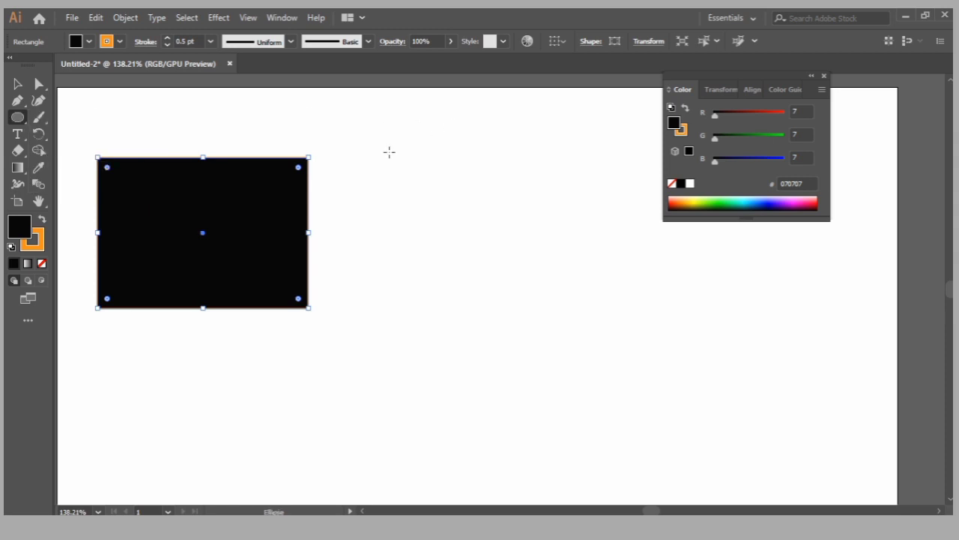
mouse_move(371, 163)
mouse_down()
mouse_move(561, 269)
mouse_move(529, 287)
mouse_move(587, 325)
mouse_move(548, 197)
mouse_move(467, 228)
mouse_move(606, 285)
mouse_move(507, 282)
mouse_move(542, 266)
mouse_move(563, 207)
mouse_move(480, 285)
mouse_move(428, 186)
mouse_move(531, 222)
mouse_move(507, 196)
mouse_move(455, 238)
mouse_move(547, 311)
mouse_move(505, 300)
mouse_move(515, 303)
mouse_move(492, 310)
mouse_move(524, 318)
mouse_move(449, 248)
mouse_move(501, 307)
mouse_move(447, 282)
mouse_move(537, 338)
mouse_move(439, 227)
mouse_move(499, 257)
mouse_move(539, 308)
mouse_move(409, 193)
mouse_move(513, 300)
mouse_move(473, 262)
mouse_move(505, 220)
mouse_move(552, 203)
mouse_move(510, 208)
mouse_move(435, 257)
mouse_move(508, 260)
mouse_move(448, 222)
mouse_move(454, 273)
mouse_move(503, 259)
mouse_move(439, 255)
mouse_move(413, 270)
mouse_move(460, 324)
mouse_up()
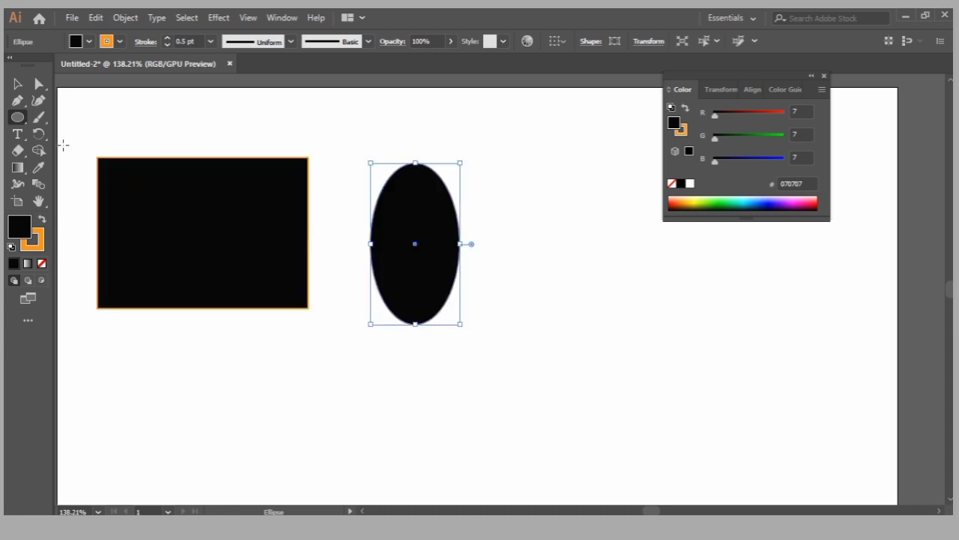
Reshape the ellipse with Direct Selection, pushing its right anchor point inward and tilting the handles to form a dented, comma-like shape
click(36, 88)
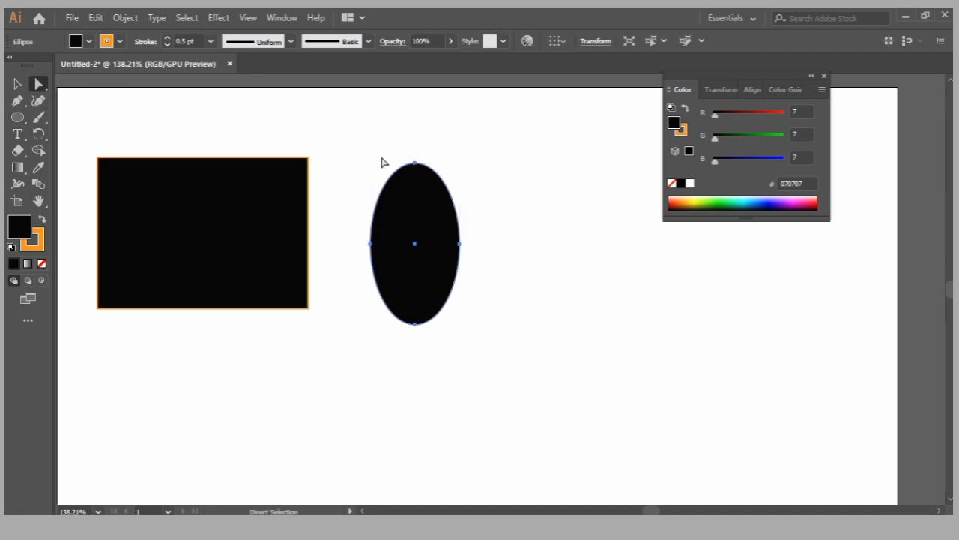
click(484, 172)
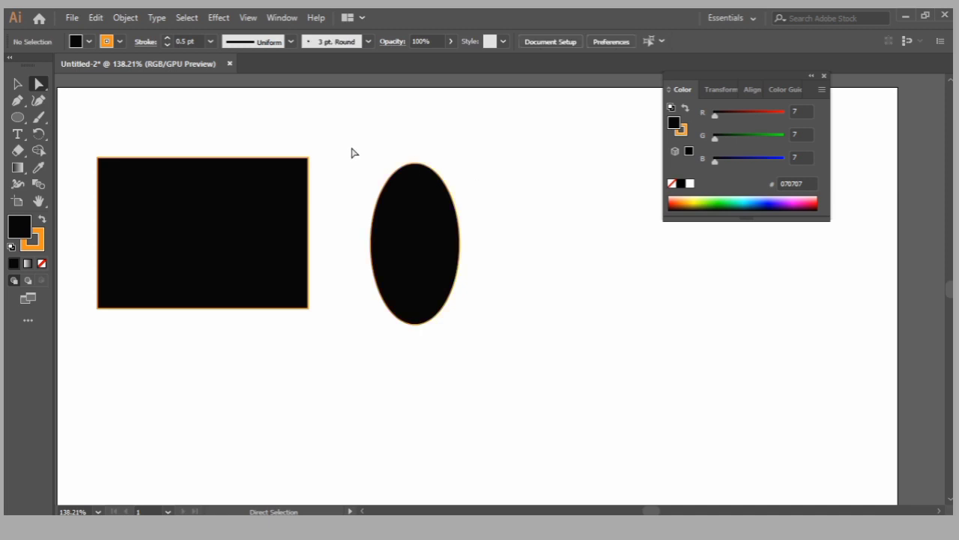
drag(354, 152, 517, 355)
drag(472, 238, 341, 278)
click(460, 240)
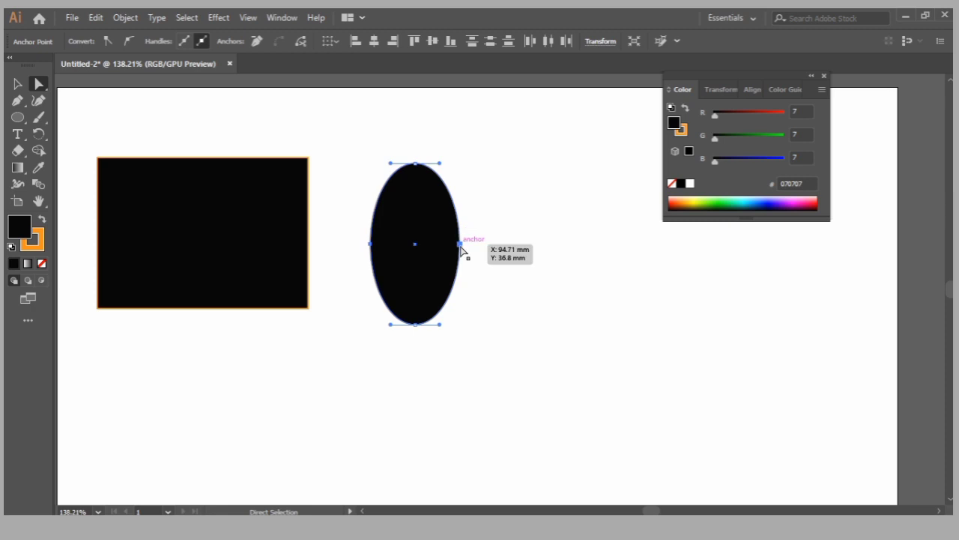
mouse_move(439, 163)
mouse_down()
mouse_move(444, 177)
mouse_move(441, 164)
mouse_up()
click(460, 243)
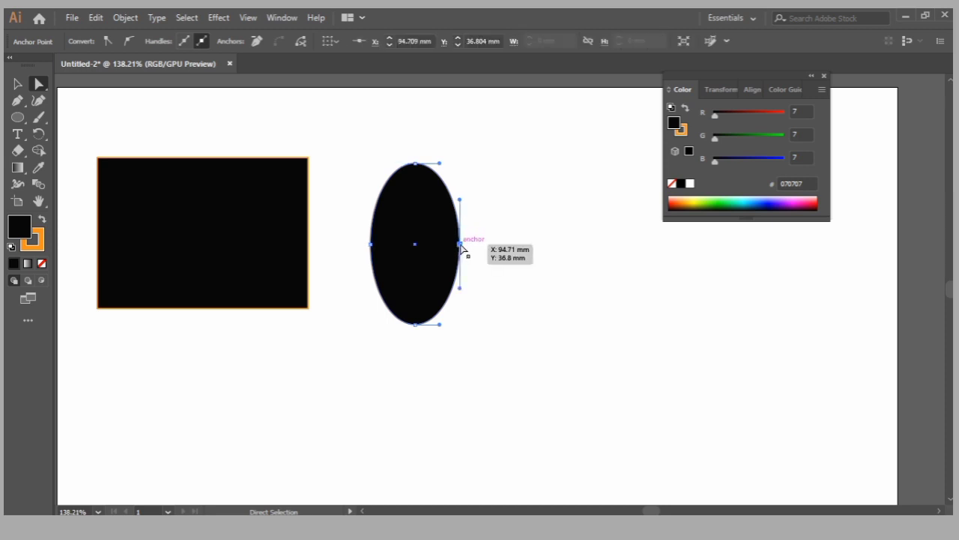
drag(459, 200, 437, 252)
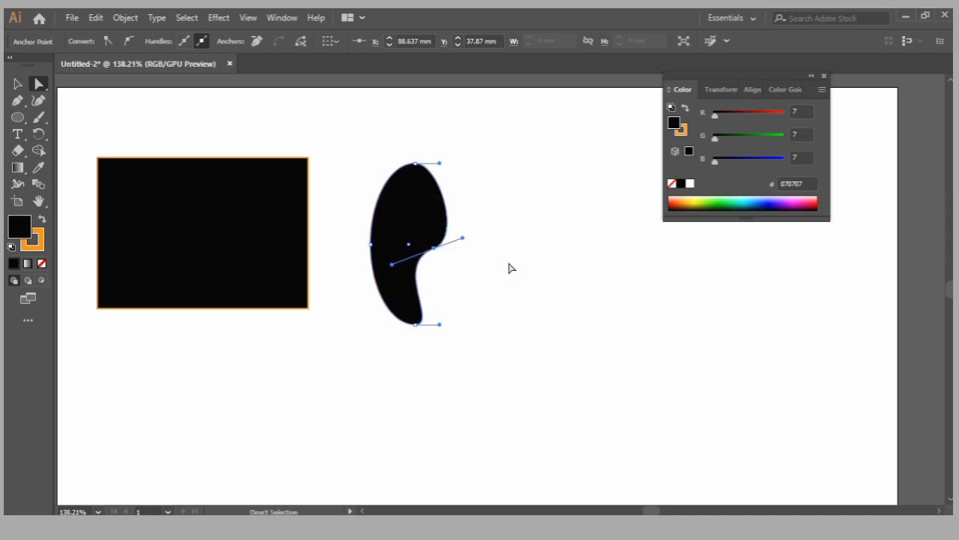
click(509, 267)
drag(337, 150, 531, 371)
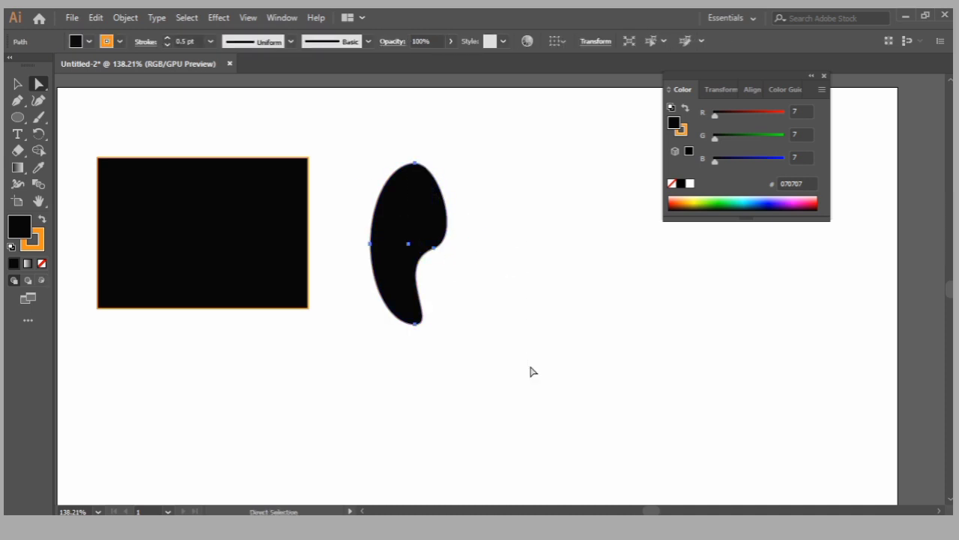
click(542, 244)
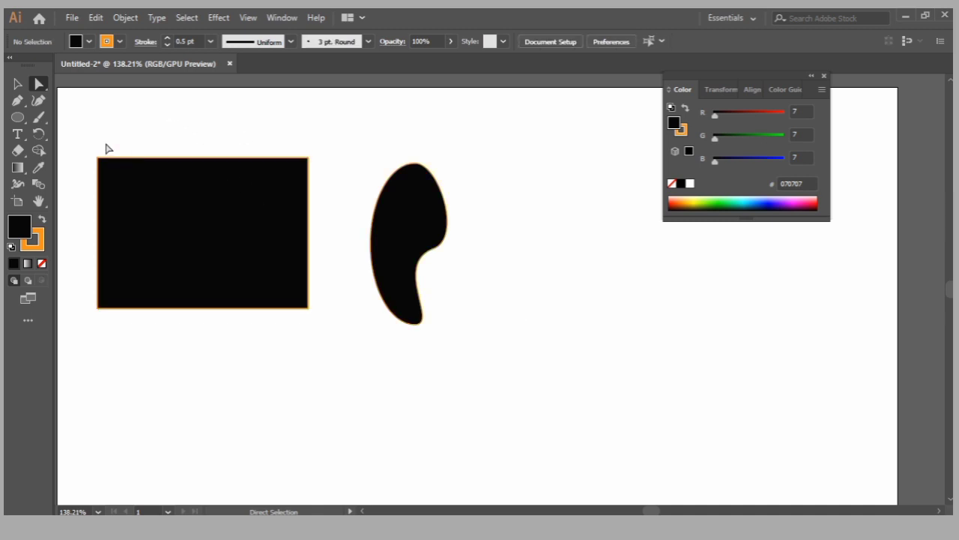
Delete the black rectangle and the reshaped ellipse, leaving the artboard empty
click(157, 207)
key(Delete)
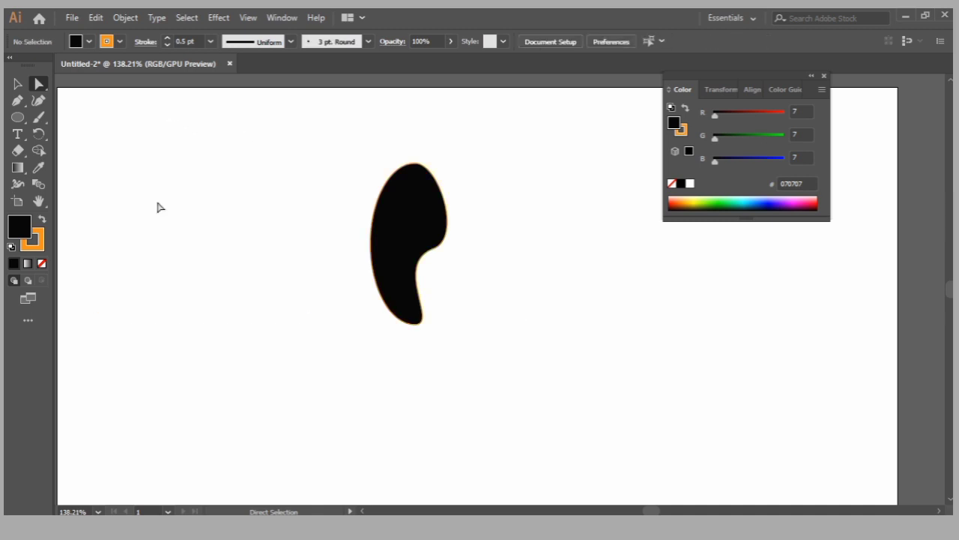
click(412, 200)
key(Delete)
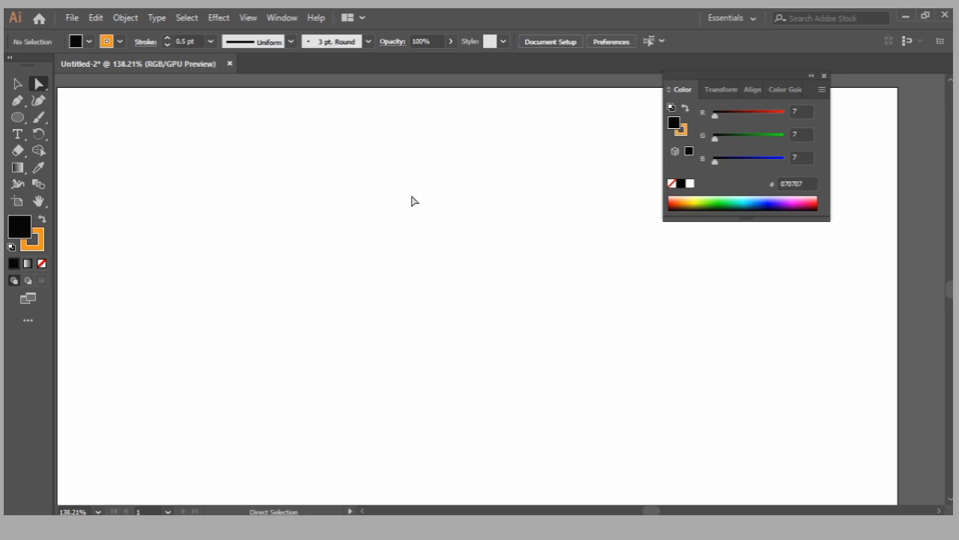
Draw a small, slightly tilted hexagon in the artboard's upper left area with the Polygon tool
drag(19, 116, 47, 146)
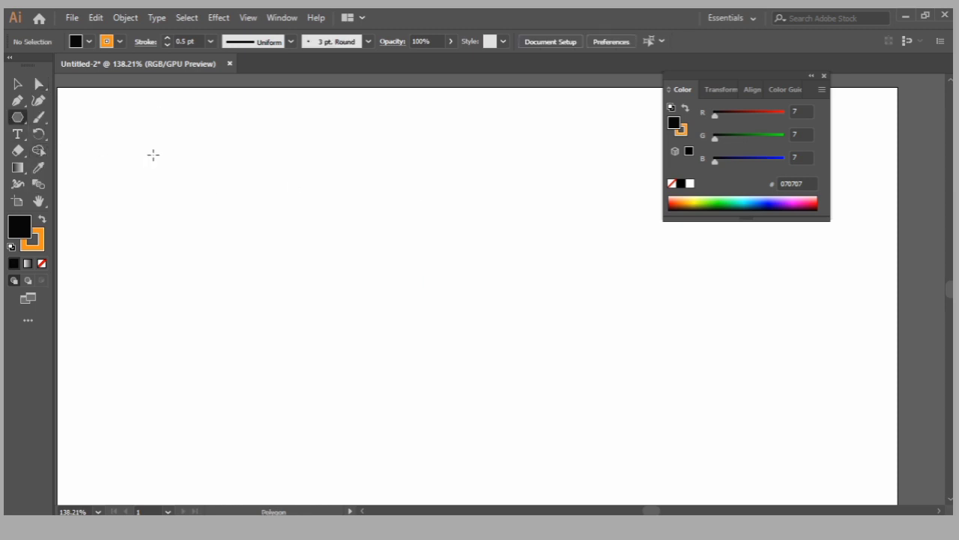
drag(152, 155, 226, 203)
click(347, 206)
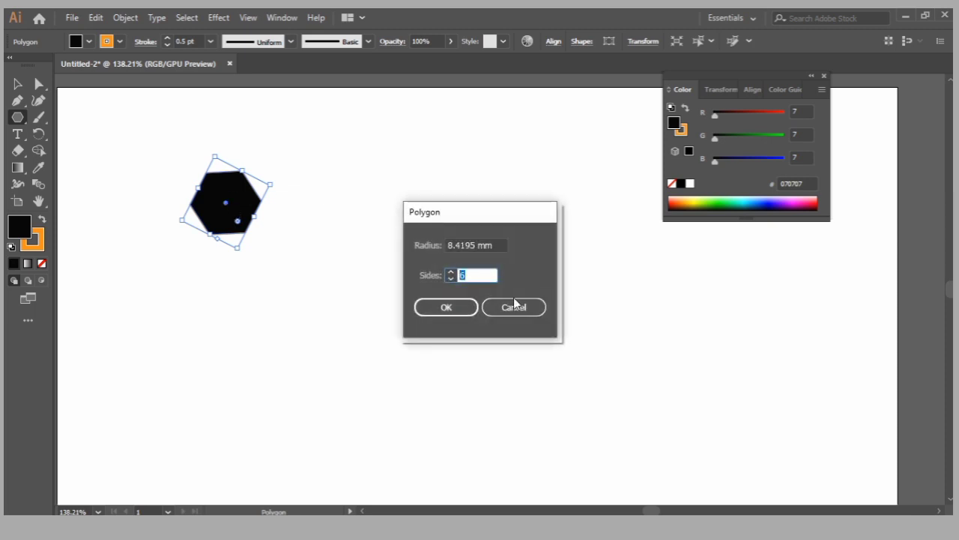
click(529, 315)
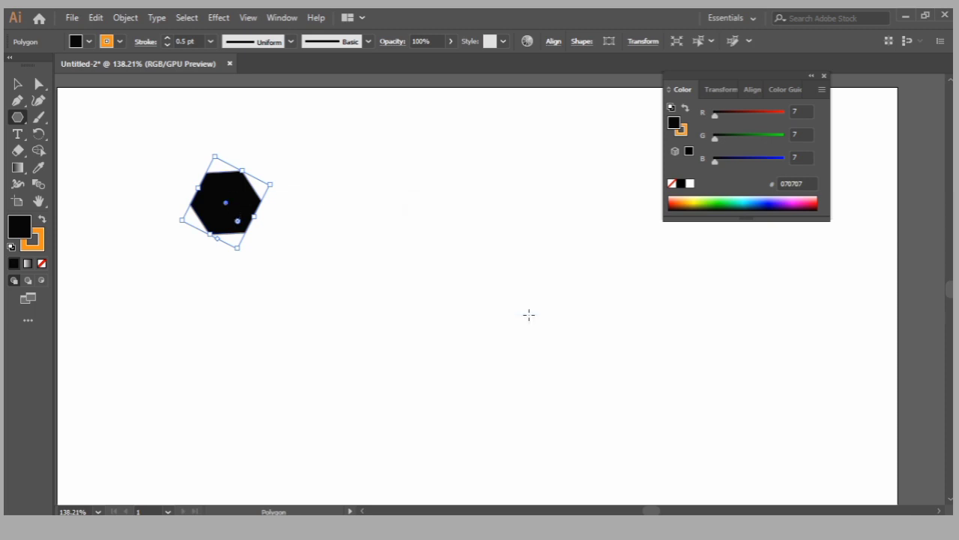
Create a three-sided polygon with a radius of 8.4195 mm just right of the hexagon
click(343, 194)
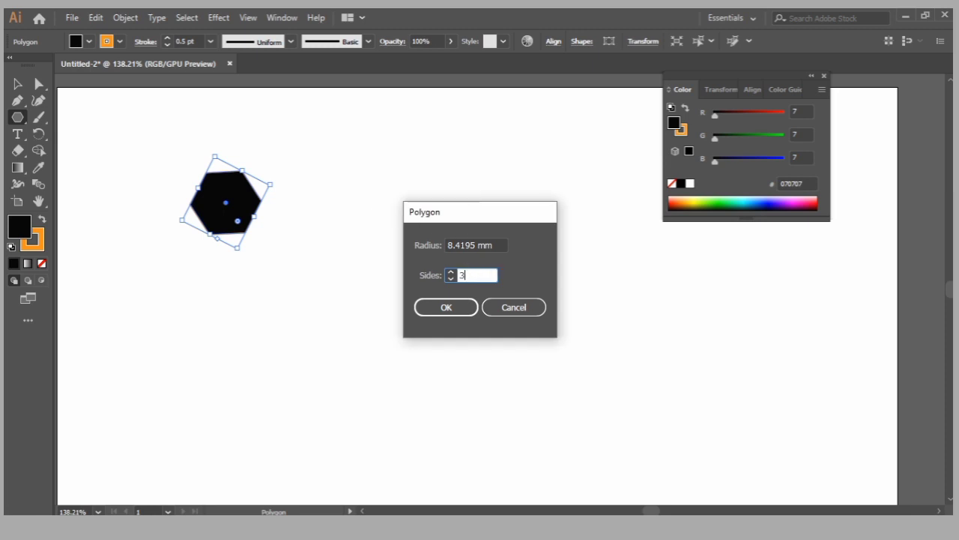
text(3)
click(446, 308)
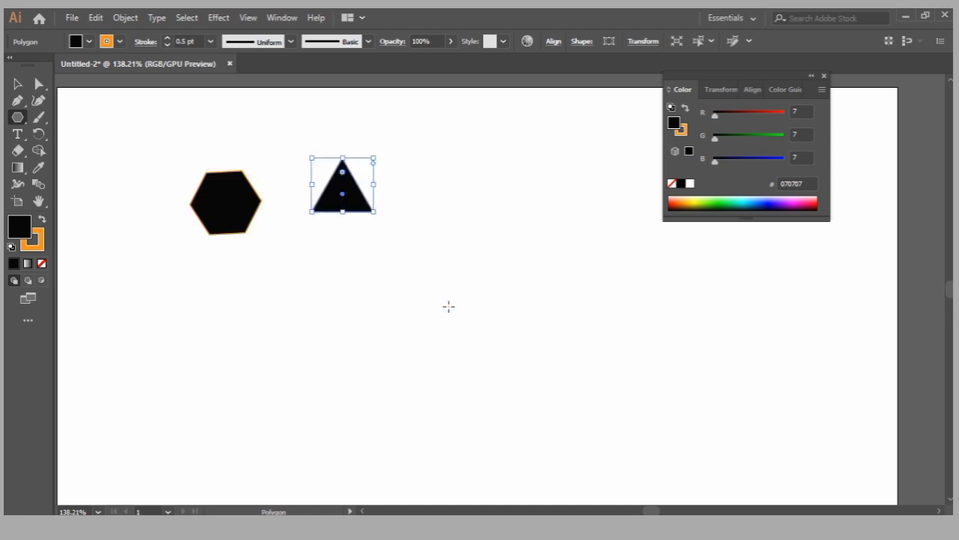
Rotate the triangle until it points right, shift it slightly down and left, and delete it
drag(379, 153, 402, 240)
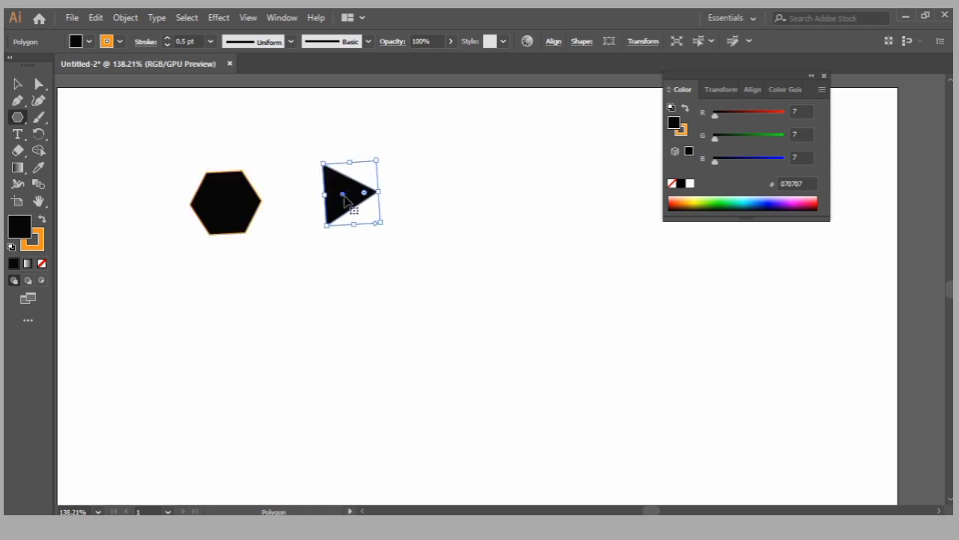
drag(342, 197, 328, 220)
key(Delete)
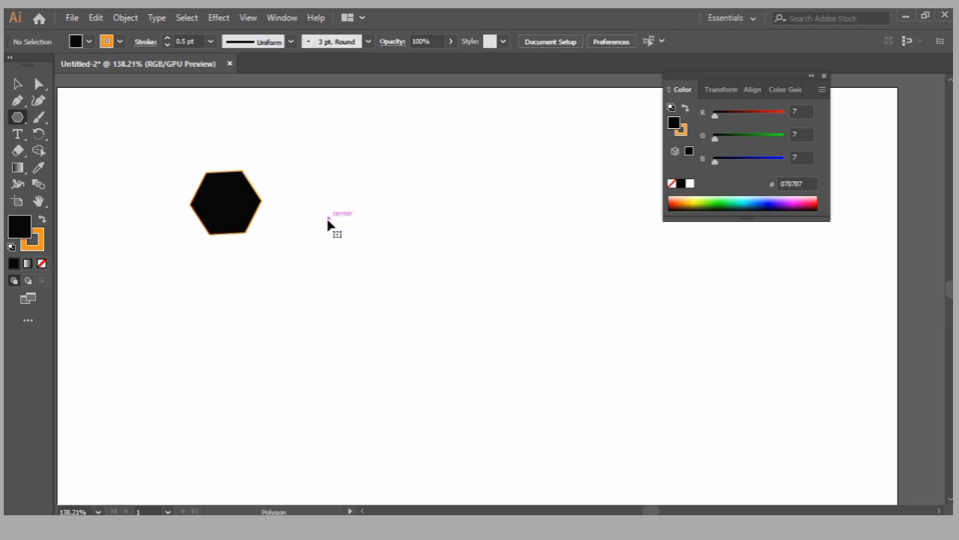
Keep the orange stroke color in the Color Picker, and set the stroke to None with nothing selected
double_click(41, 235)
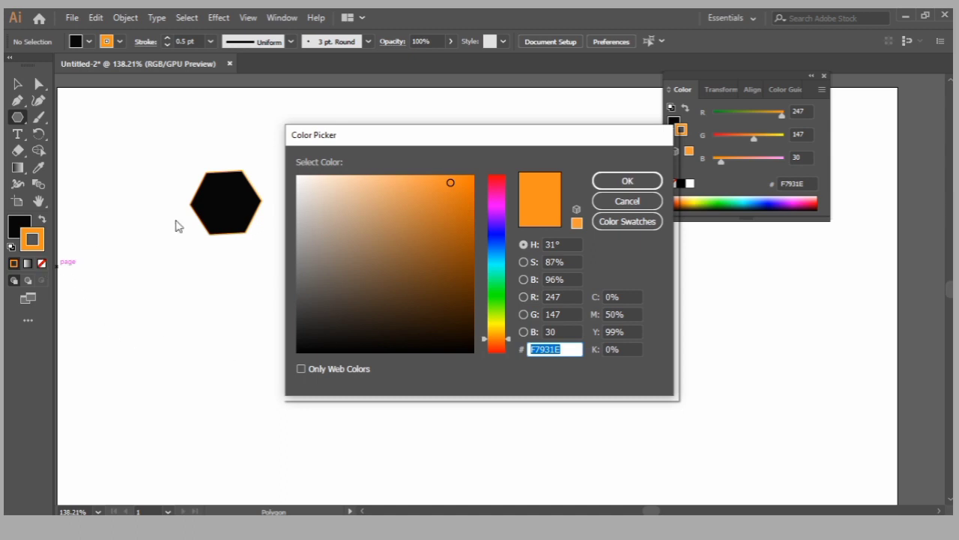
click(626, 181)
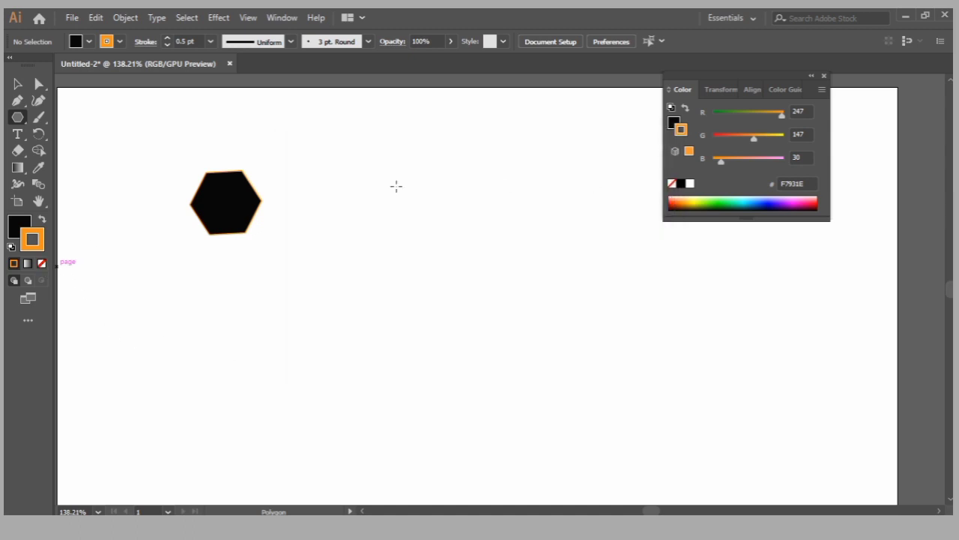
click(42, 265)
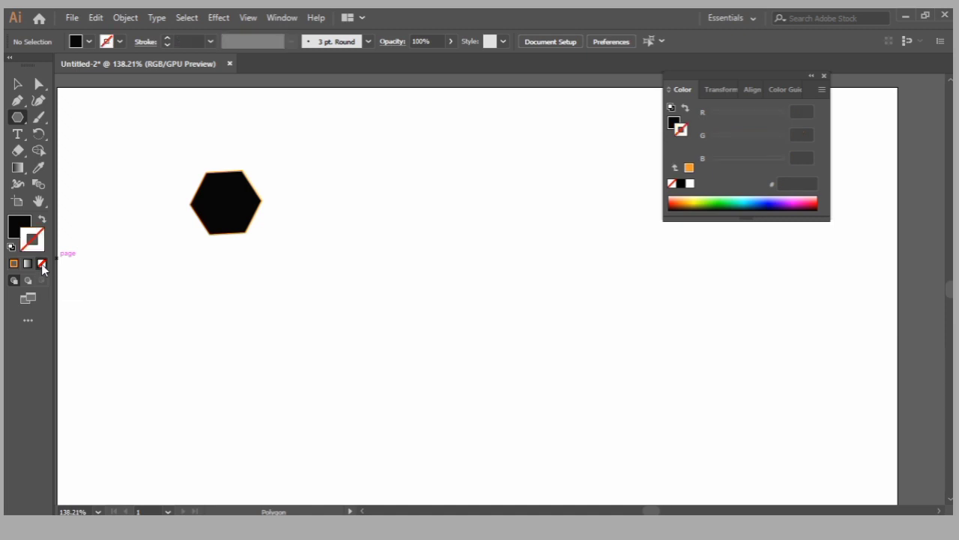
click(227, 222)
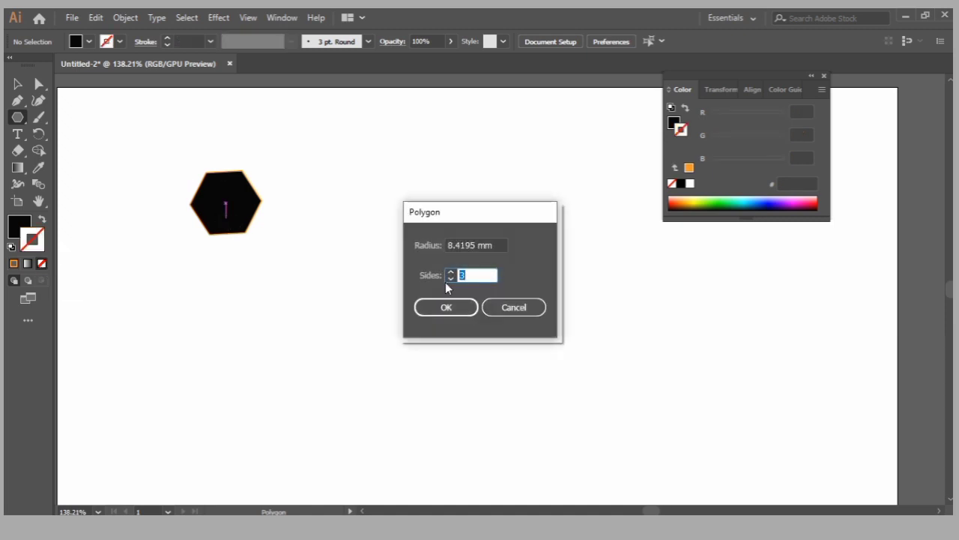
click(514, 306)
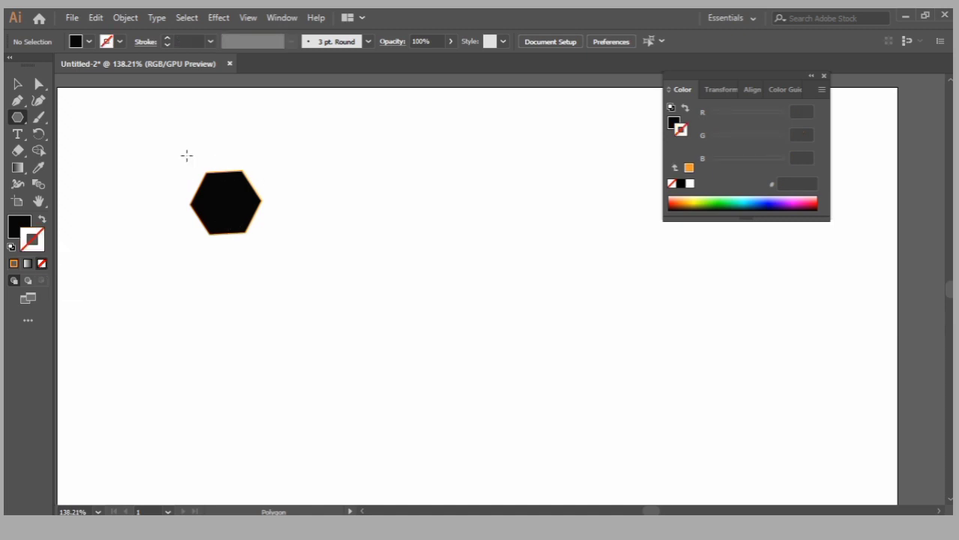
drag(186, 154, 234, 168)
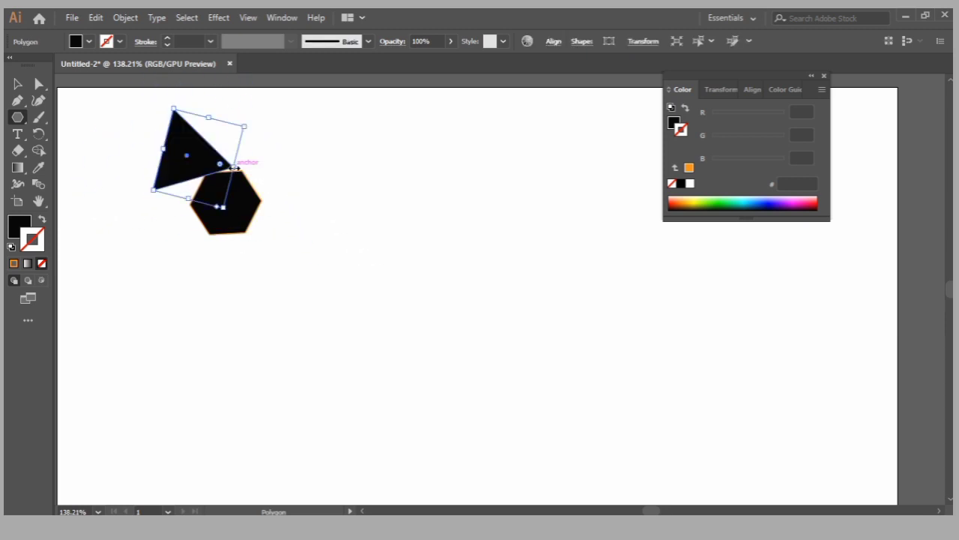
key(ctrl+z)
Remove the hexagon's orange stroke, and move the hexagon closer to the artboard's upper left corner
key(v)
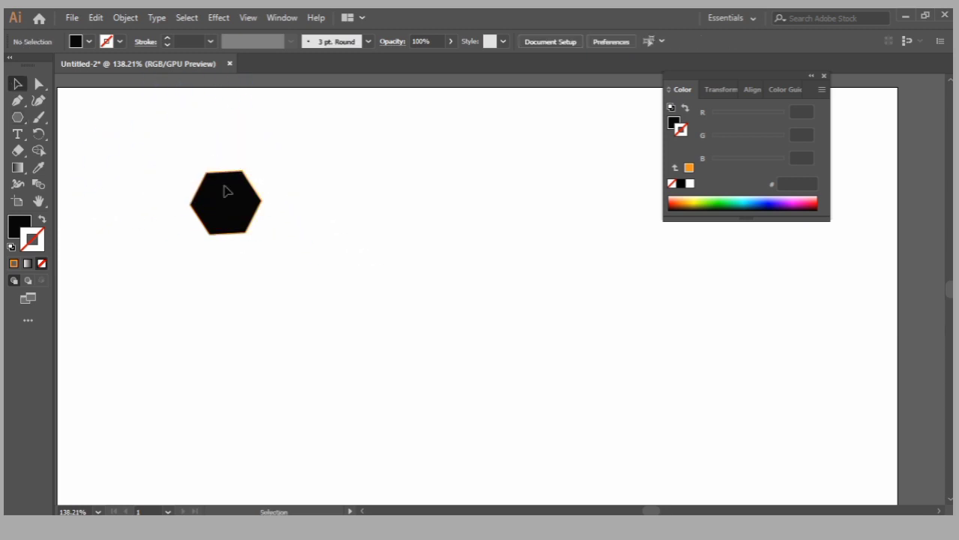
click(227, 191)
click(39, 238)
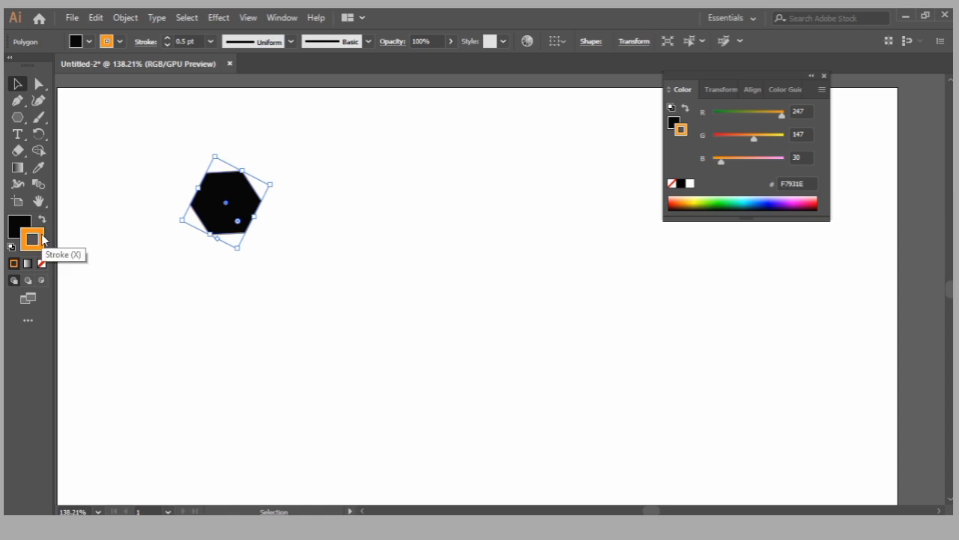
click(41, 265)
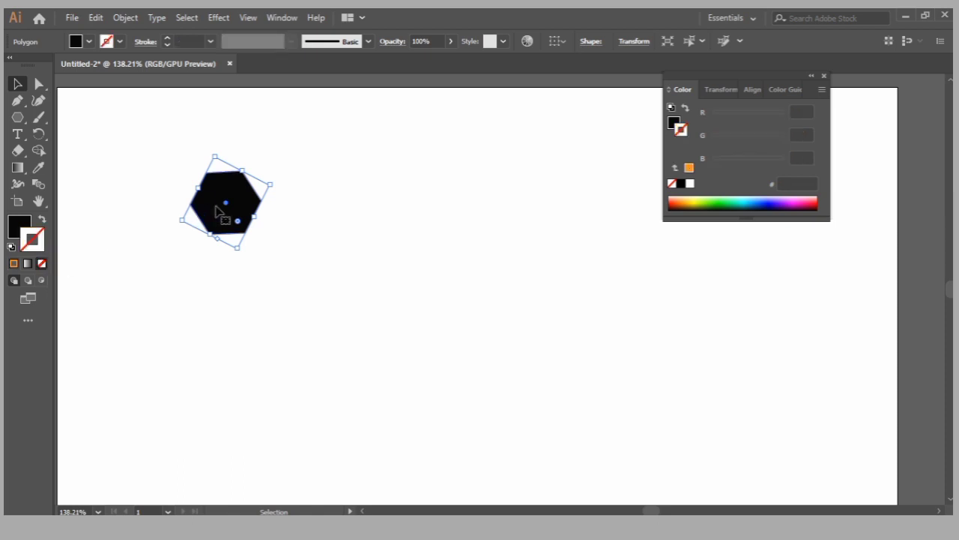
drag(228, 207, 150, 166)
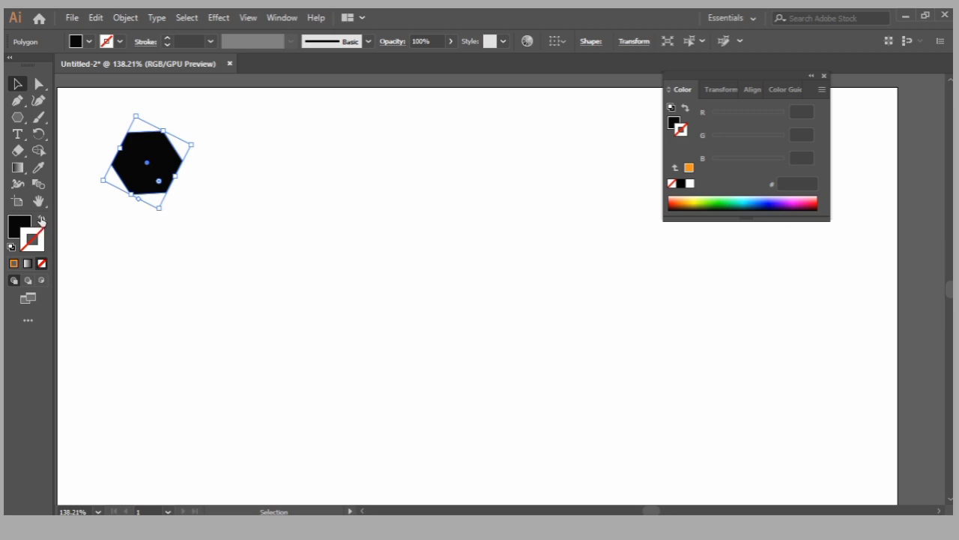
Swap the hexagon's fill and stroke to turn it into a black outline, and rotate it slightly clockwise
click(42, 221)
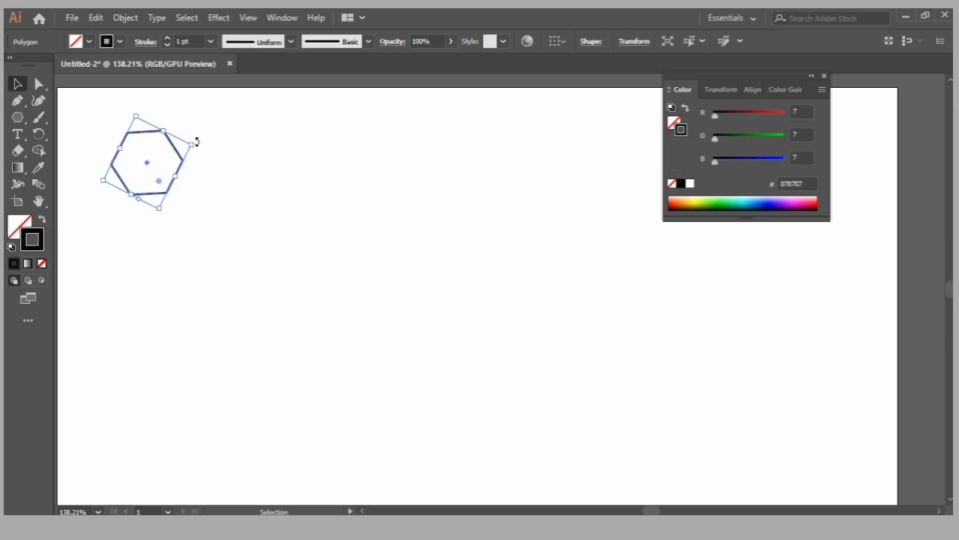
drag(197, 142, 201, 148)
click(229, 152)
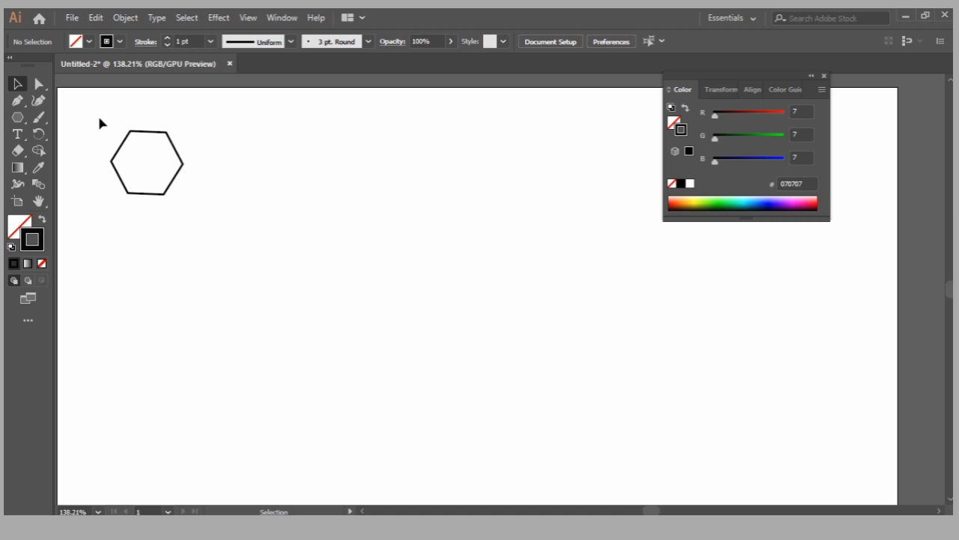
Paste a copy of the hexagon in place, shift it right and slightly down, and delete that copy
drag(100, 118, 229, 209)
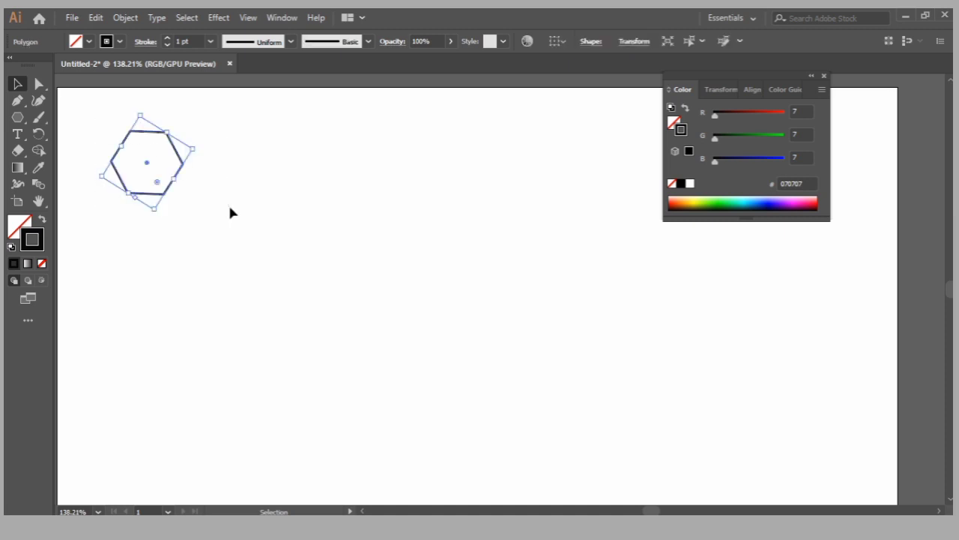
click(96, 18)
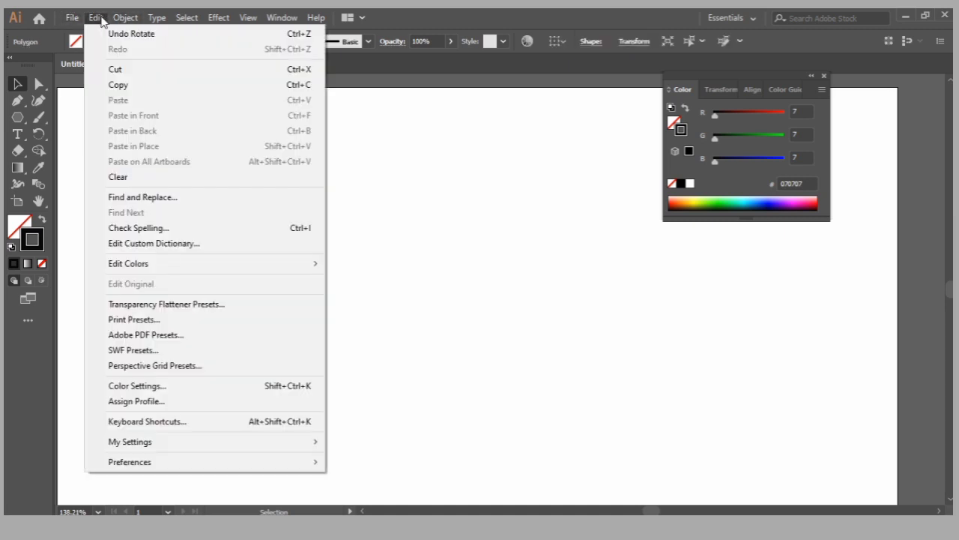
click(124, 87)
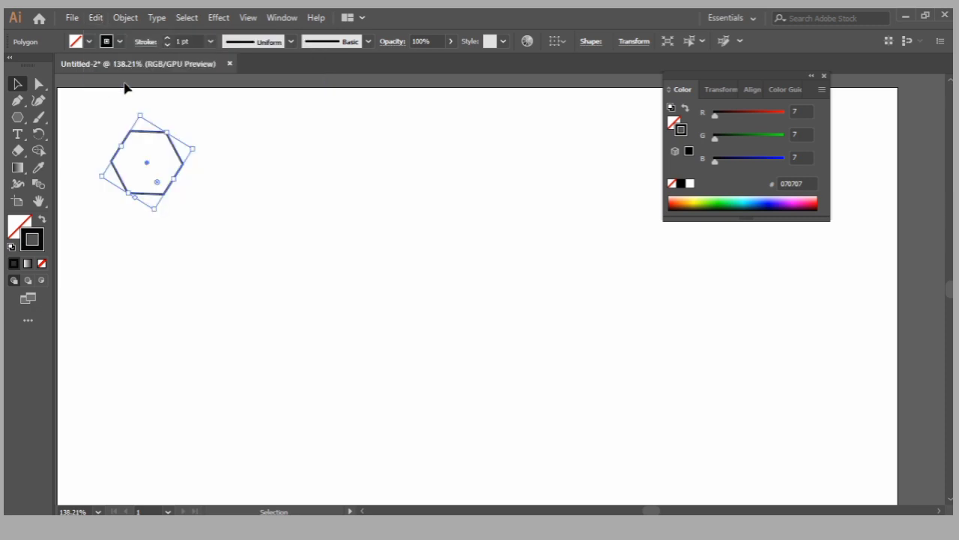
click(96, 18)
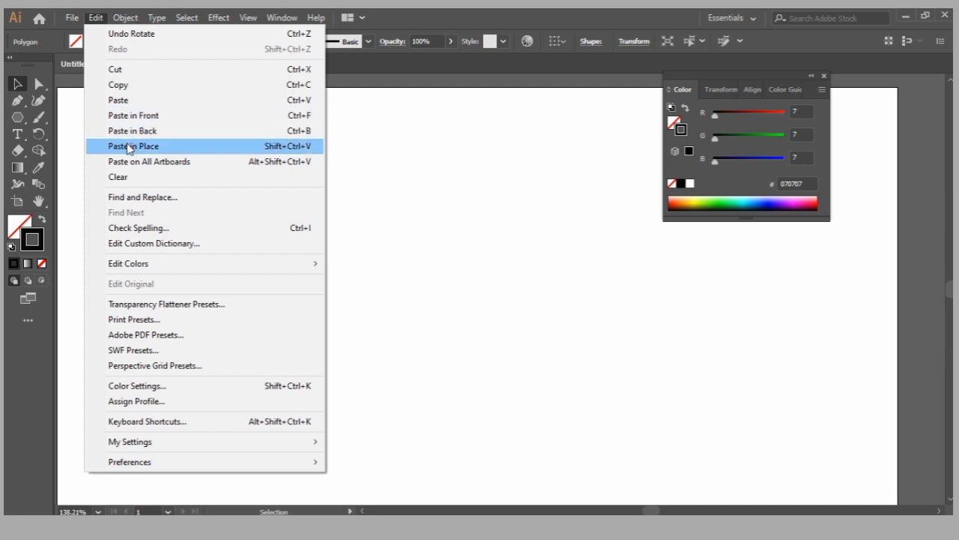
click(128, 148)
drag(146, 161, 199, 177)
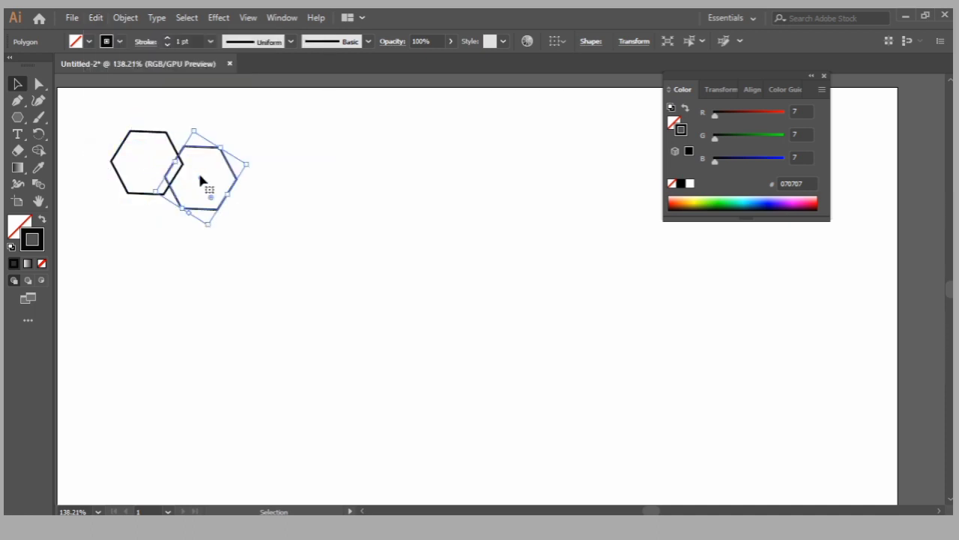
key(Delete)
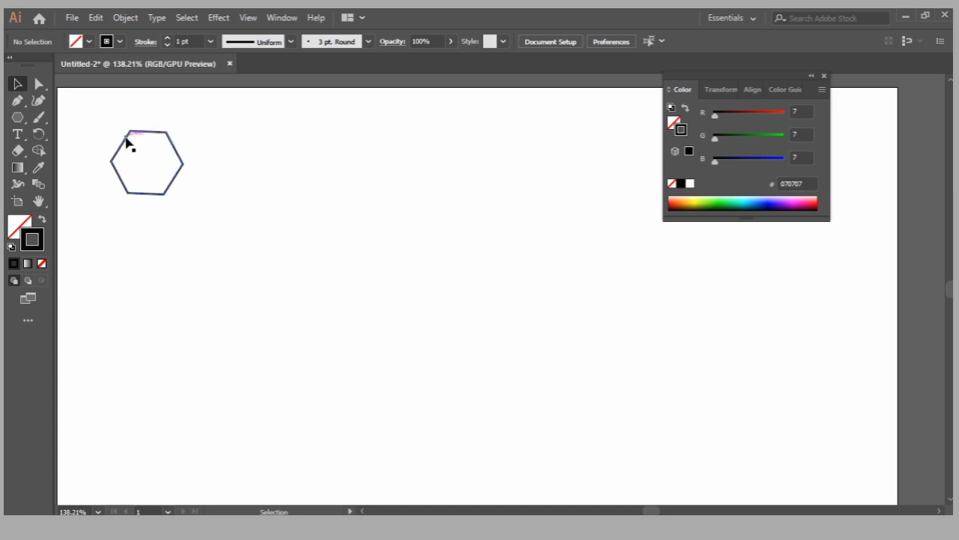
Duplicate the hexagon directly below the original so that their horizontal edges meet, and deselect the copy
drag(93, 119, 210, 213)
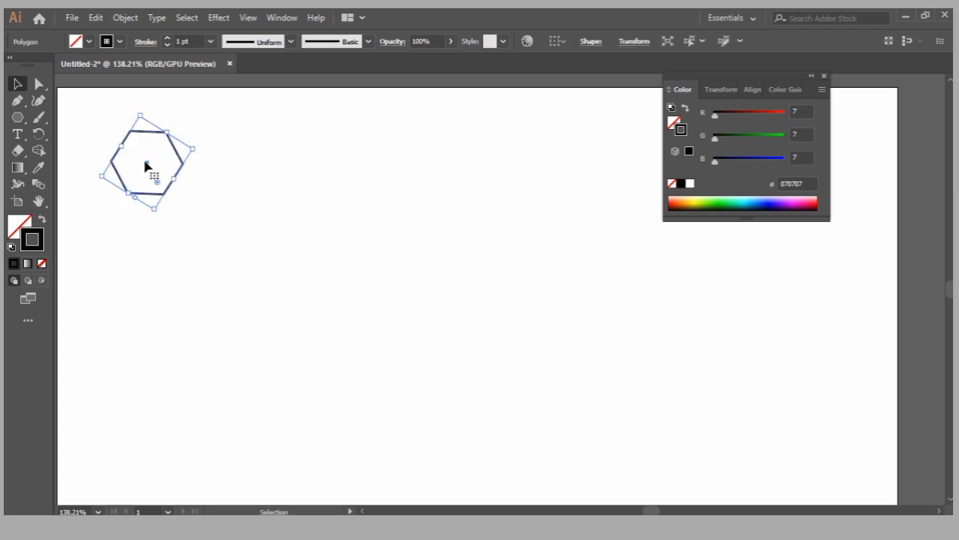
drag(147, 166, 143, 229)
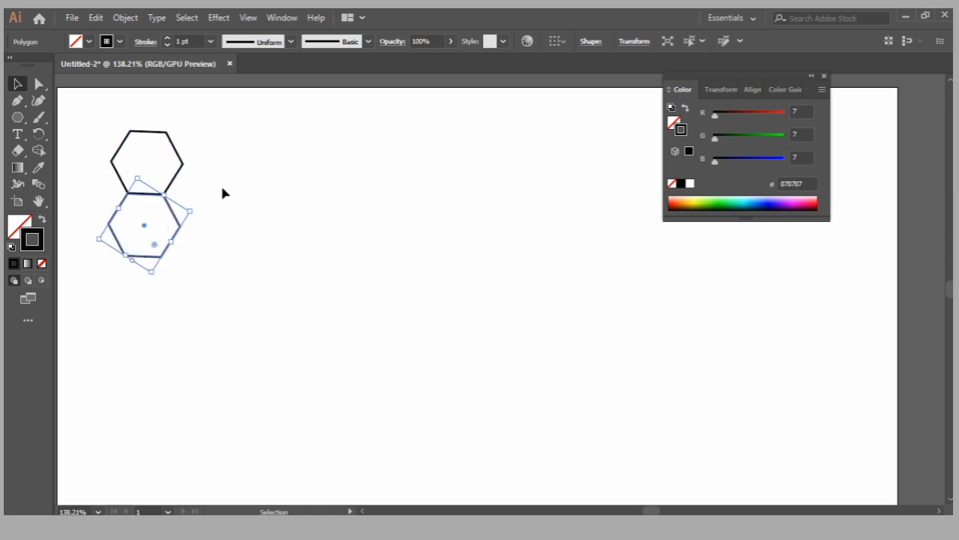
click(187, 183)
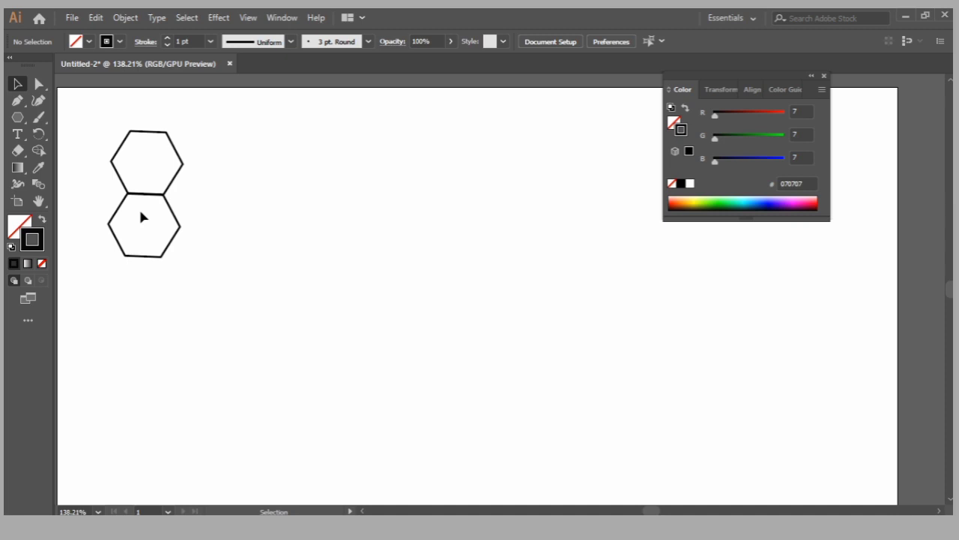
Select the lower hexagon and repeat the duplicating move four times to extend the column down the artboard
drag(102, 193, 124, 211)
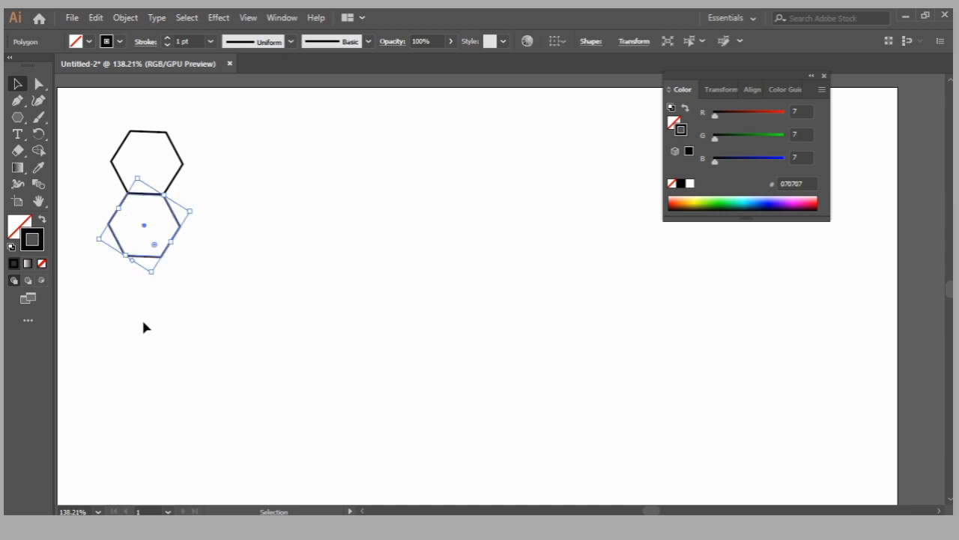
key(a)
key(ctrl+d)
key(ctrl+d)
key(ctrl+d)
key(ctrl+d)
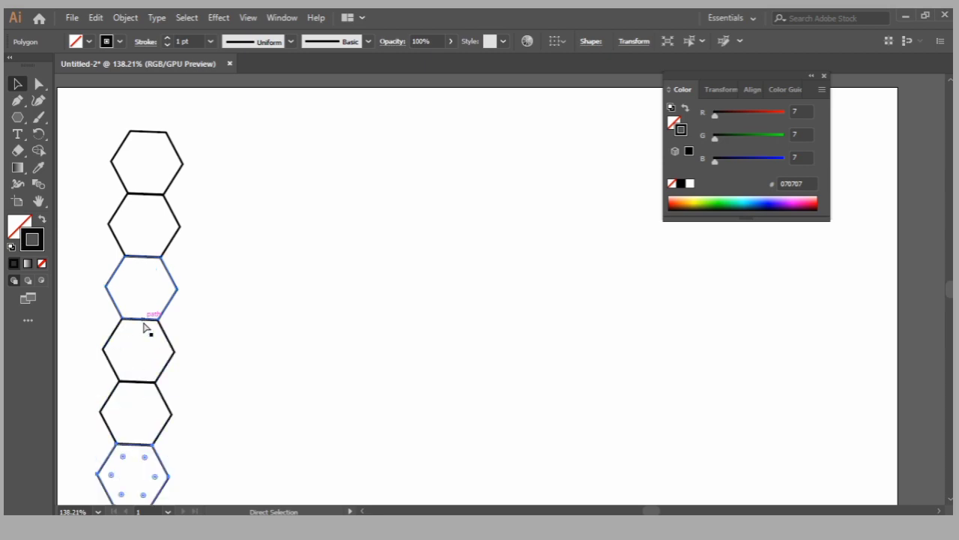